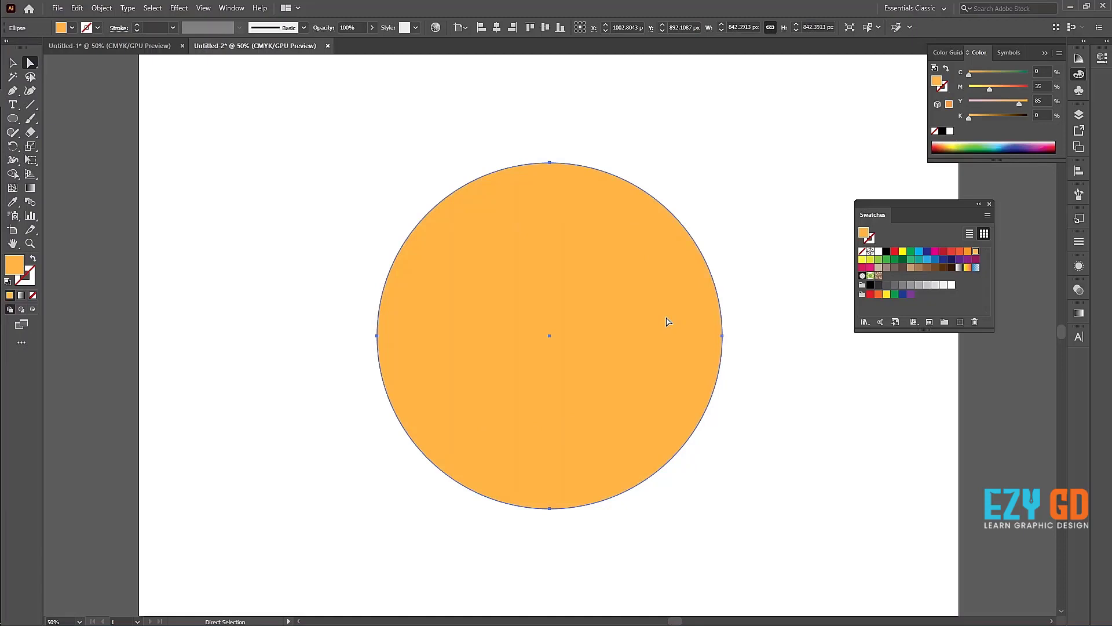
# Step: Build a dense gradient mesh on the orange circle by adding nine mesh points spread across it
pyautogui.click(13, 188)
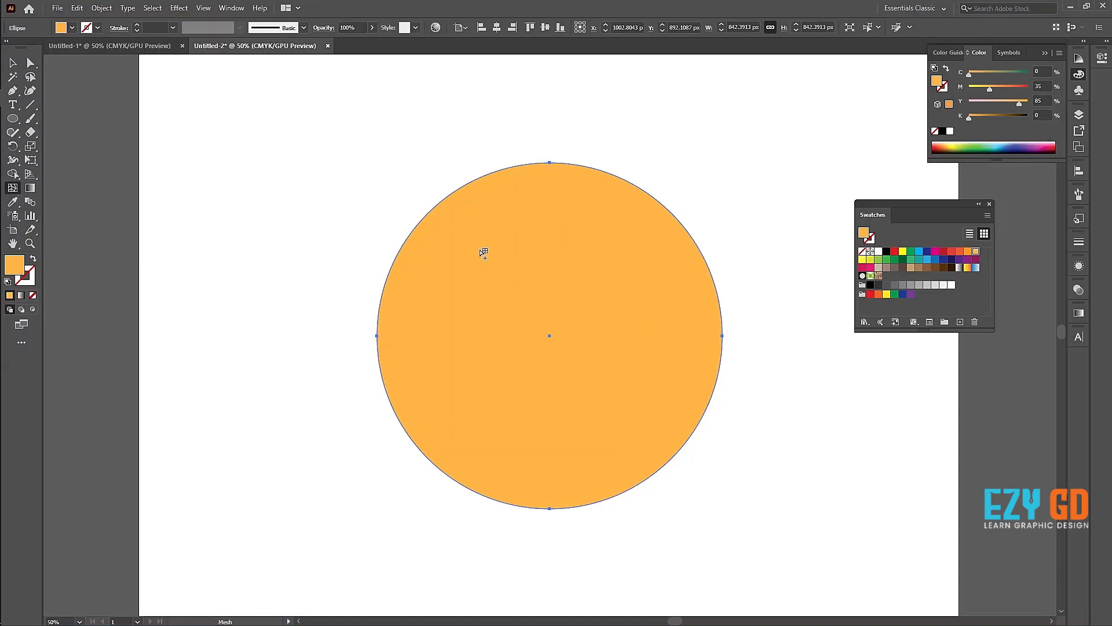
pyautogui.click(480, 250)
pyautogui.click(639, 345)
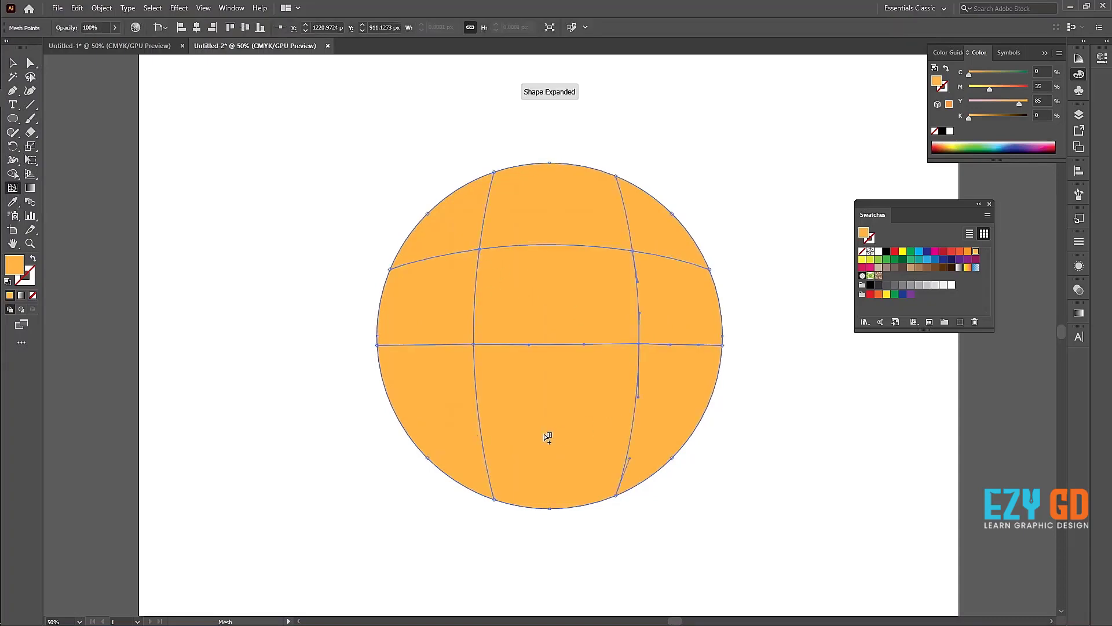
pyautogui.click(545, 432)
pyautogui.click(597, 284)
pyautogui.click(566, 202)
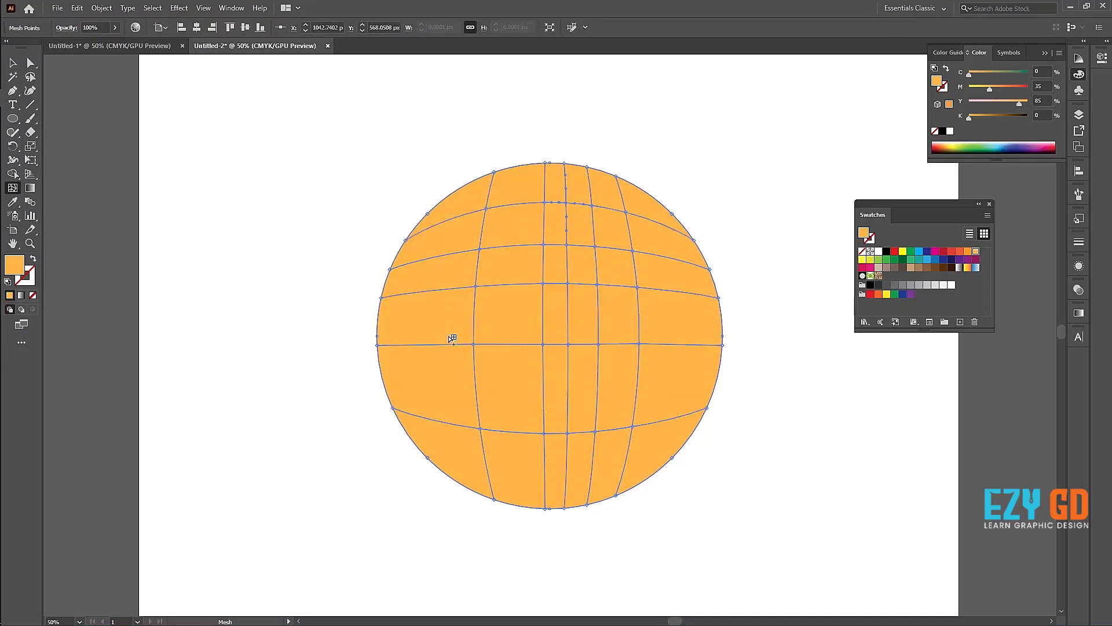
pyautogui.click(433, 320)
pyautogui.click(459, 378)
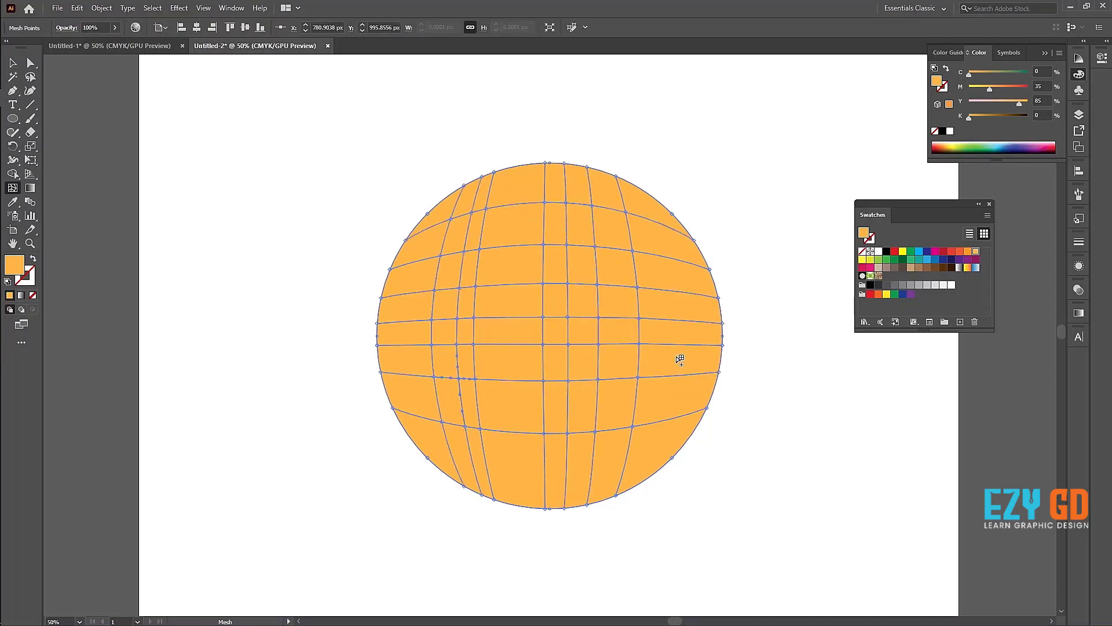
pyautogui.click(667, 400)
pyautogui.click(653, 399)
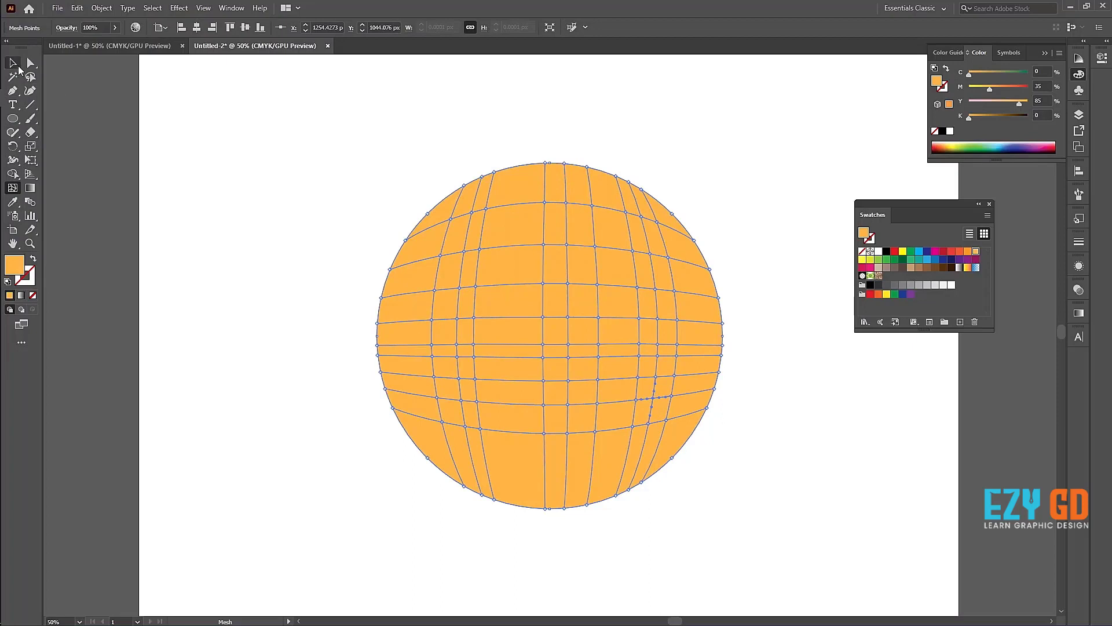
# Step: Undo all the added mesh points and the orange fill on the circle
pyautogui.click(17, 67)
pyautogui.click(280, 251)
pyautogui.hotkey('ctrl', 'z')
pyautogui.hotkey('ctrl', 'z')
pyautogui.hotkey('ctrl', 'z')
pyautogui.hotkey('ctrl', 'z')
pyautogui.hotkey('ctrl', 'z')
pyautogui.hotkey('ctrl', 'z')
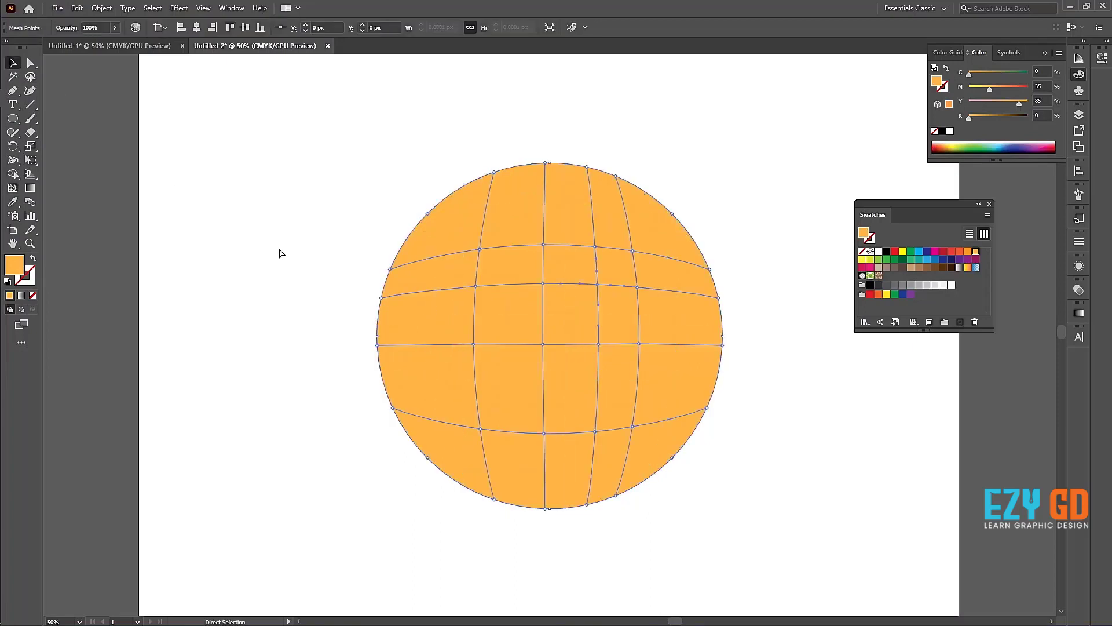
pyautogui.hotkey('ctrl', 'z')
pyautogui.hotkey('ctrl', 'z')
pyautogui.hotkey('ctrl', 'z')
pyautogui.hotkey('ctrl', 'z')
# Step: Select the black circle and fill it with the light orange swatch (C 0, M 35, Y 85, K 0)
pyautogui.click(555, 405)
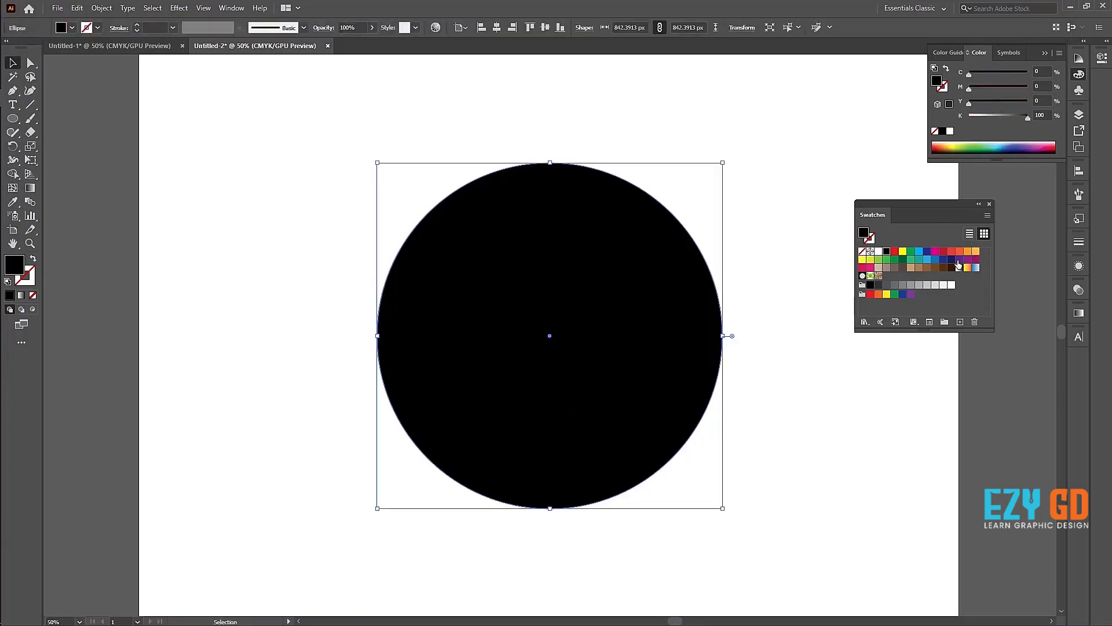
pyautogui.click(975, 256)
pyautogui.click(976, 252)
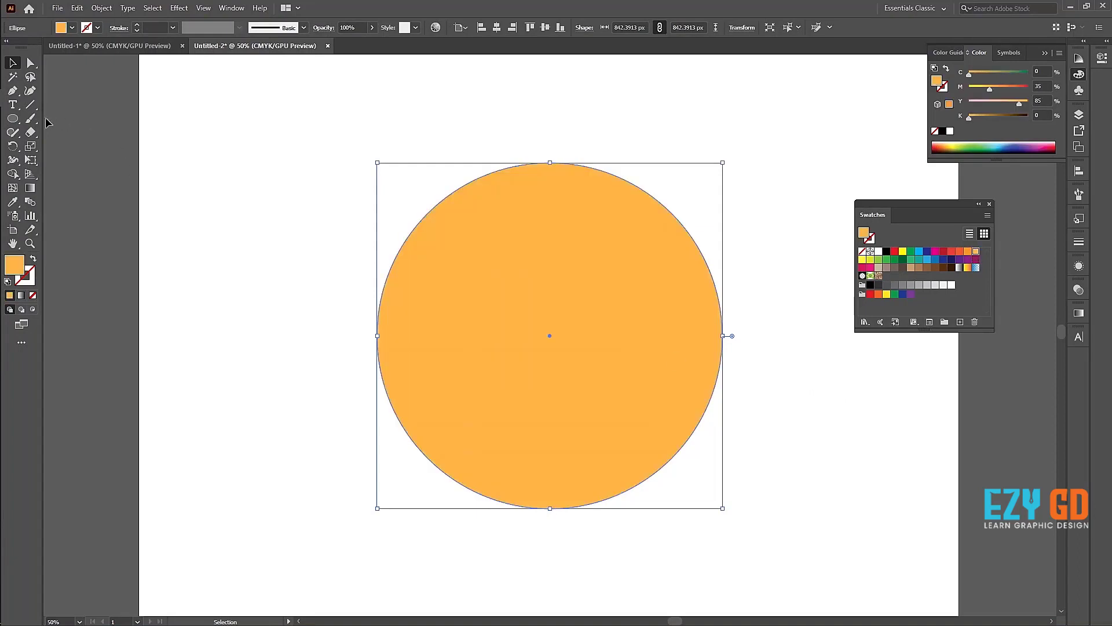
# Step: Add mesh points to the circle at its upper left, lower right, the middle of the upper mesh line and near the centre
pyautogui.click(12, 187)
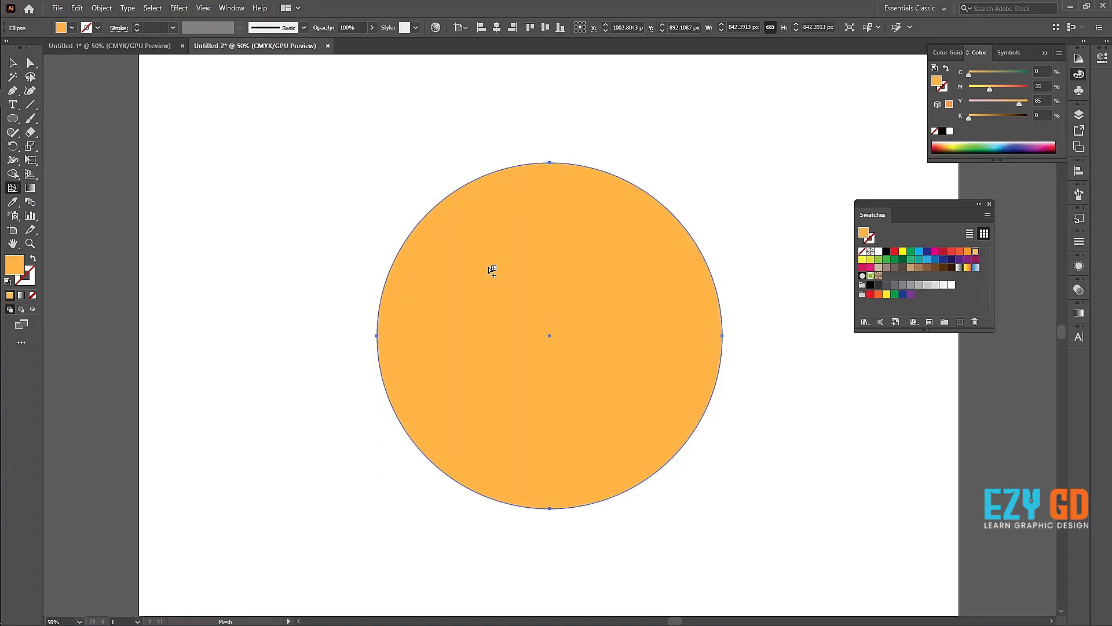
pyautogui.click(488, 267)
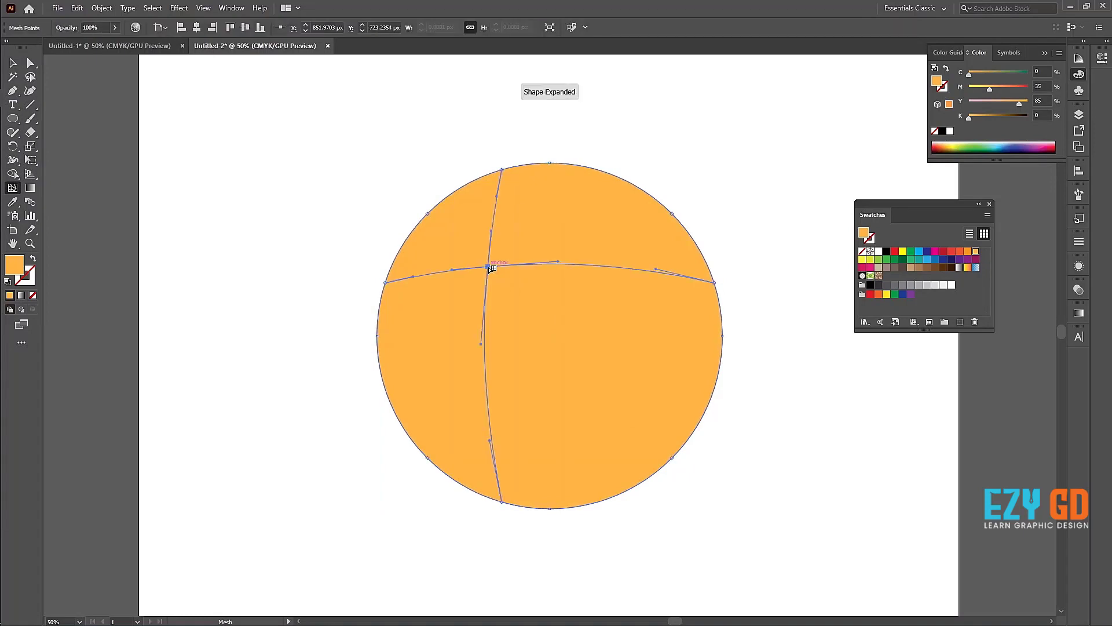
pyautogui.click(620, 376)
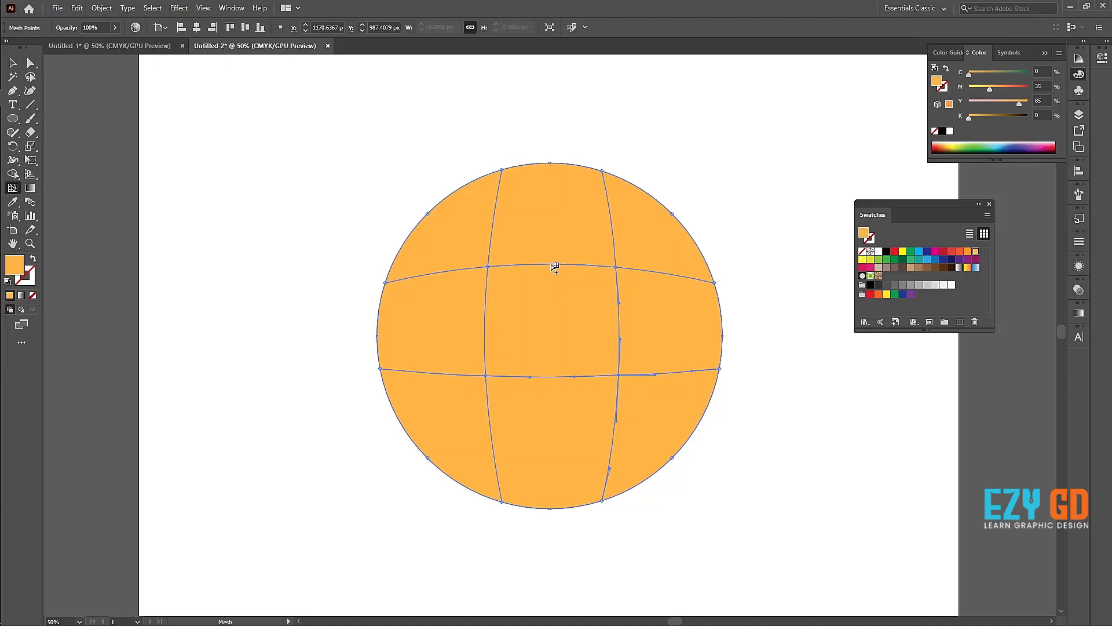
pyautogui.click(552, 265)
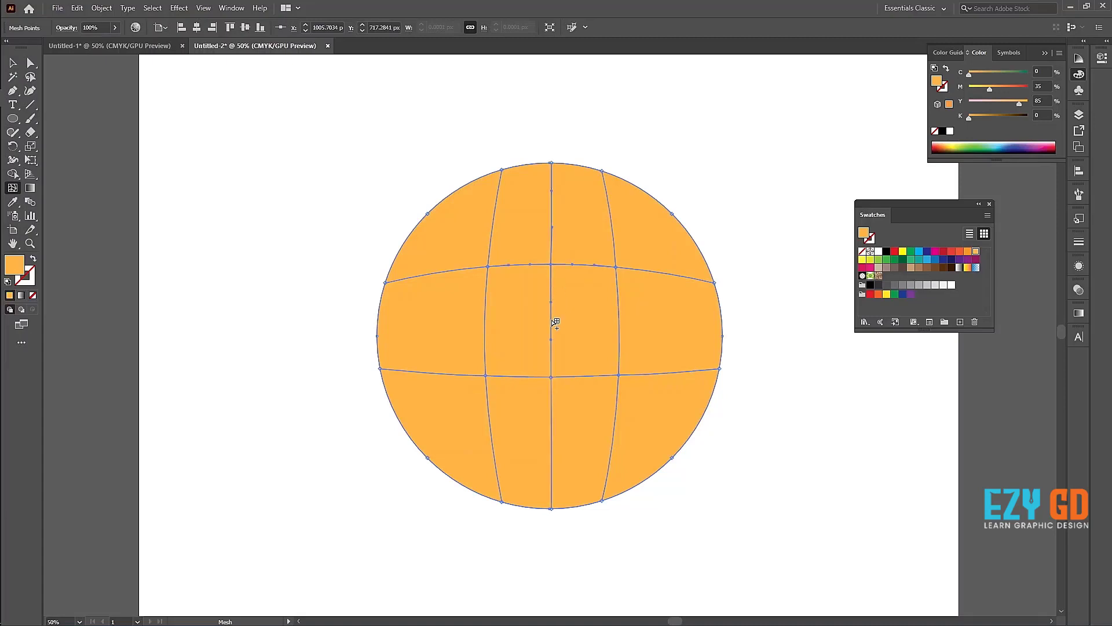
pyautogui.click(551, 319)
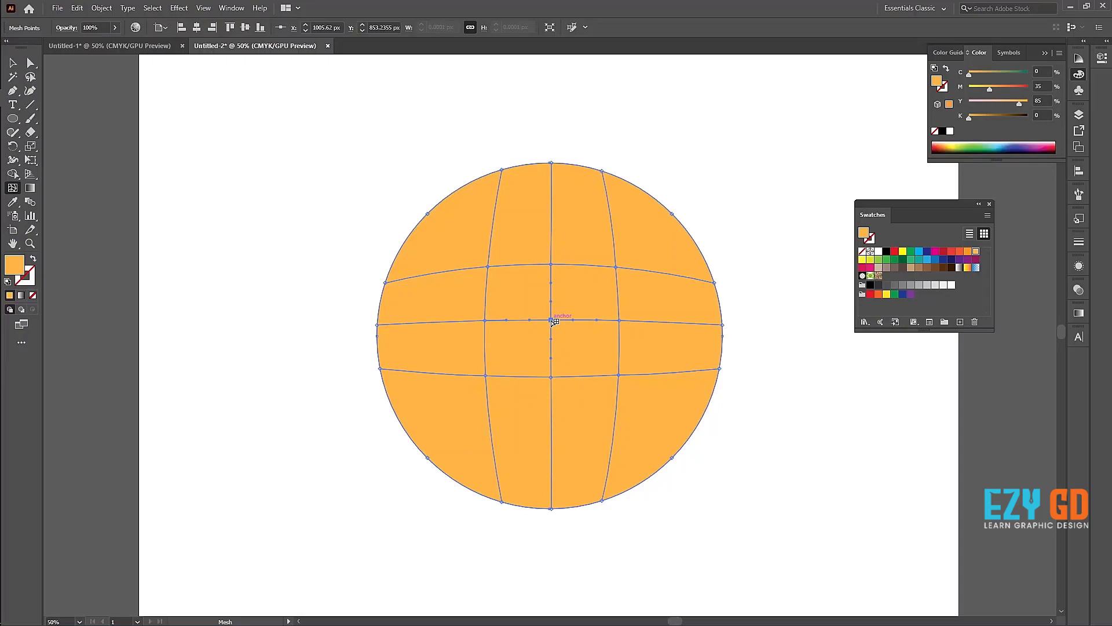
# Step: Undo the four mesh points so the circle is a plain ellipse again
pyautogui.press('ctrl')
pyautogui.hotkey('ctrl', 'z')
pyautogui.hotkey('ctrl', 'z')
pyautogui.hotkey('ctrl', 'z')
pyautogui.hotkey('ctrl', 'z')
pyautogui.hotkey('ctrl', 'z')
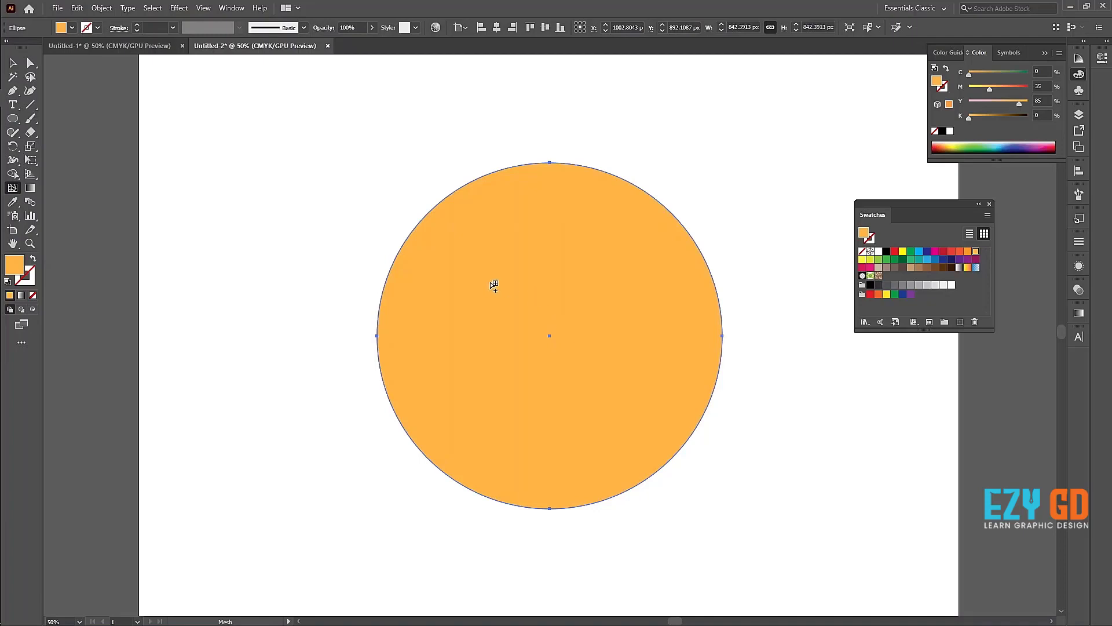
# Step: Add mesh points at the circle's upper left and lower right, and colour the upper-left point red (M 100, Y 100)
pyautogui.click(467, 262)
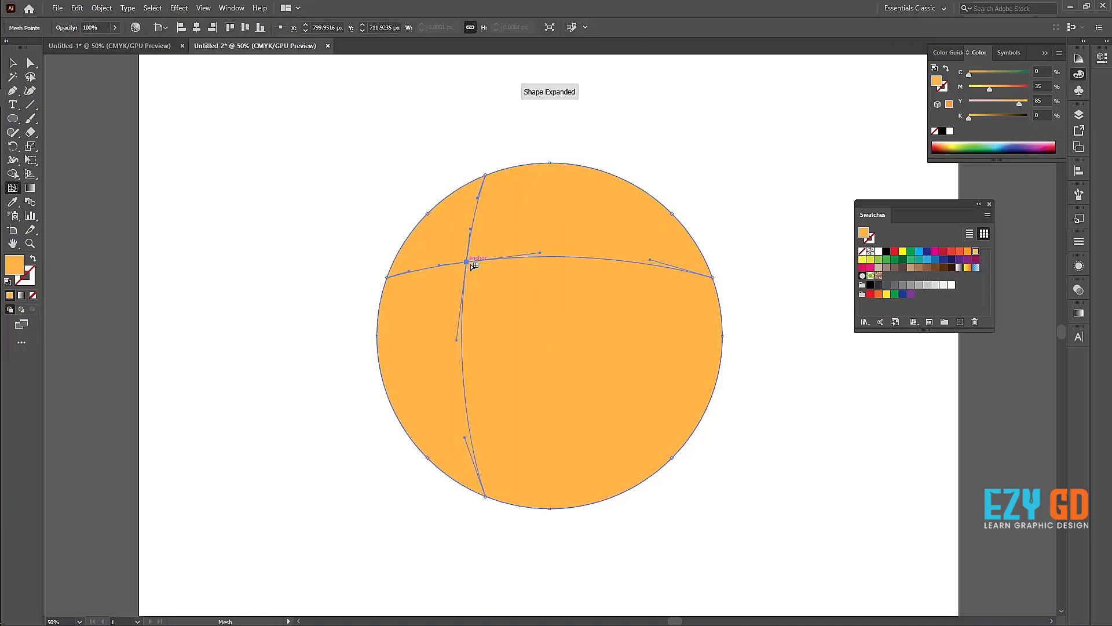
pyautogui.click(631, 382)
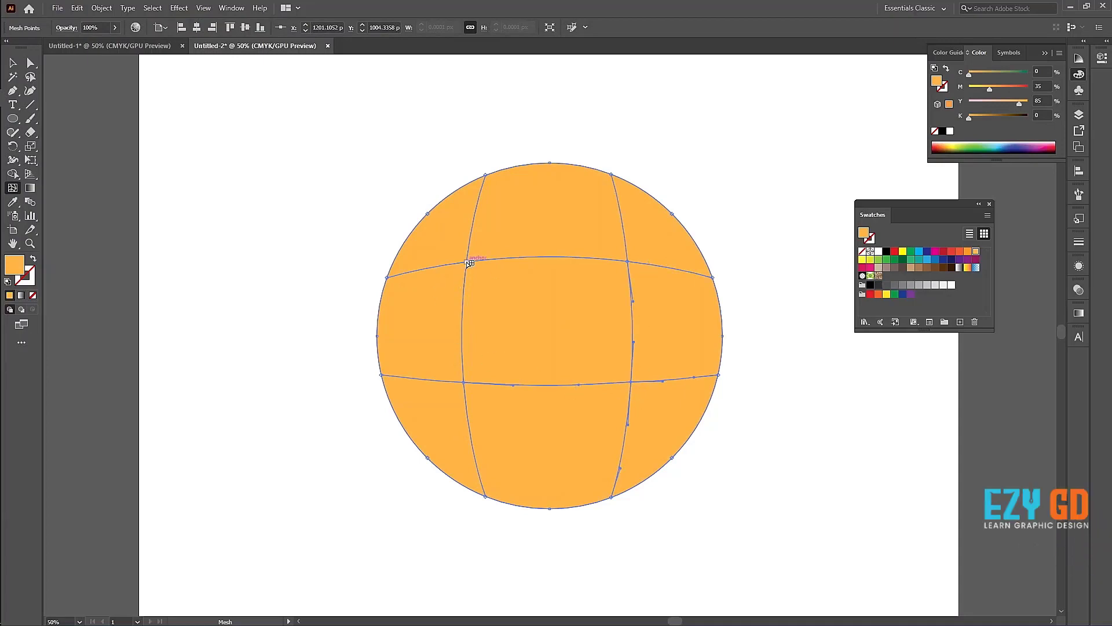
pyautogui.click(467, 261)
pyautogui.click(896, 253)
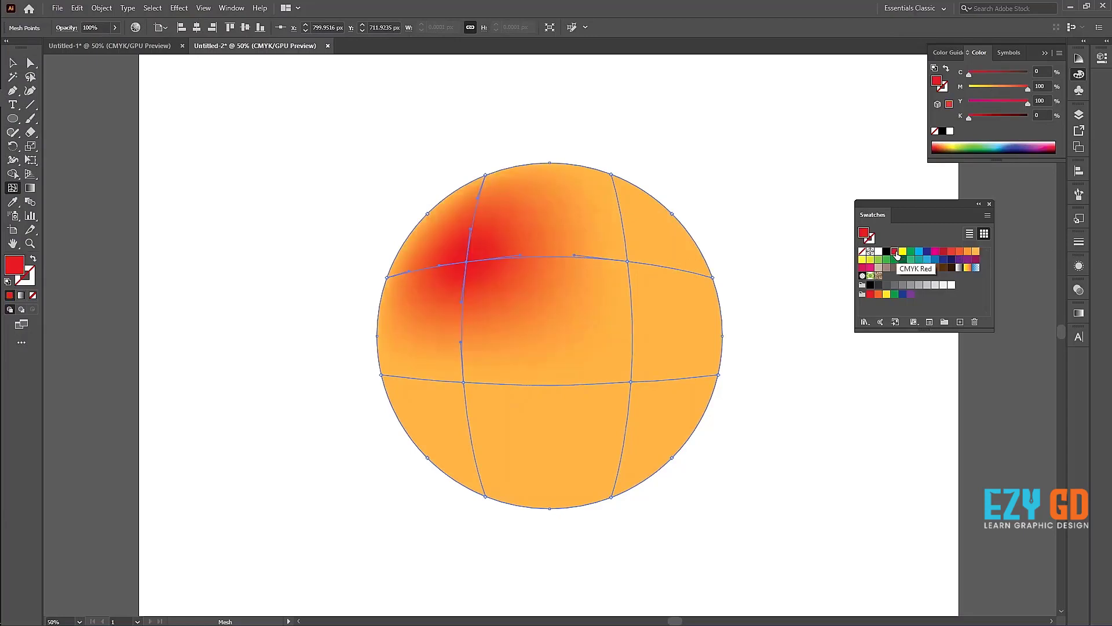
# Step: Colour the circle's upper-right mesh point dark red, the lower-right point yellow and the lower-left point dark blue
pyautogui.click(629, 262)
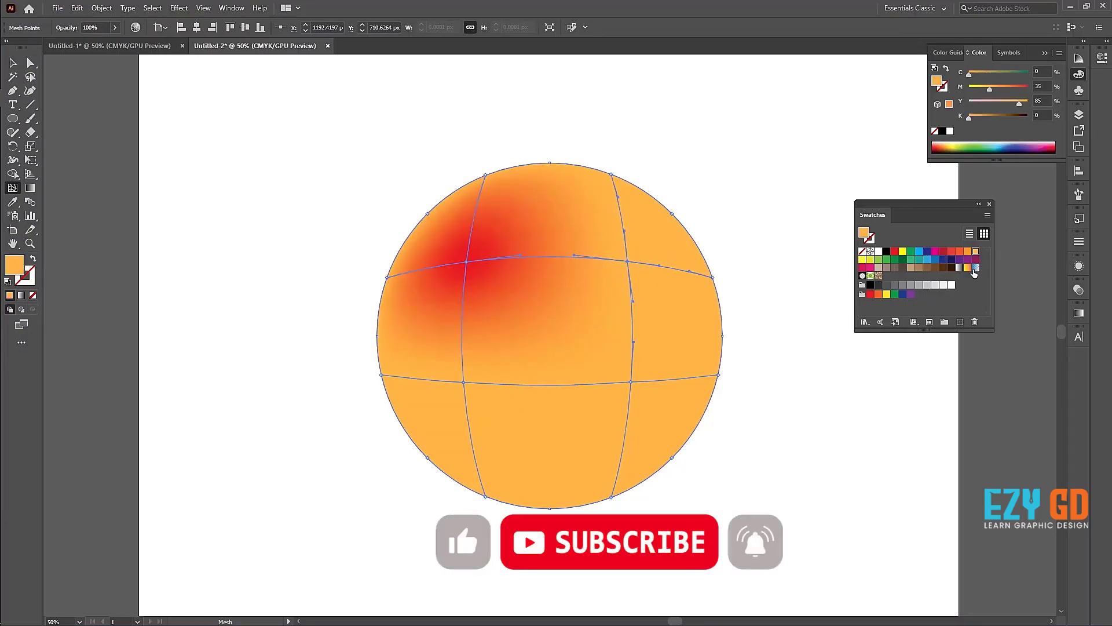
pyautogui.click(942, 252)
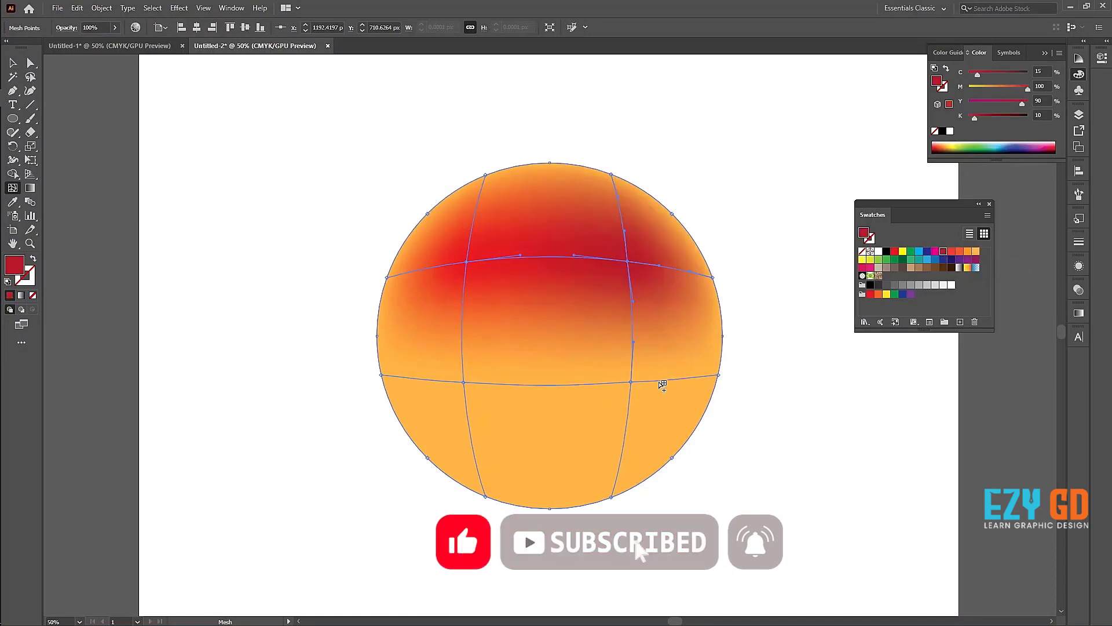
pyautogui.click(632, 383)
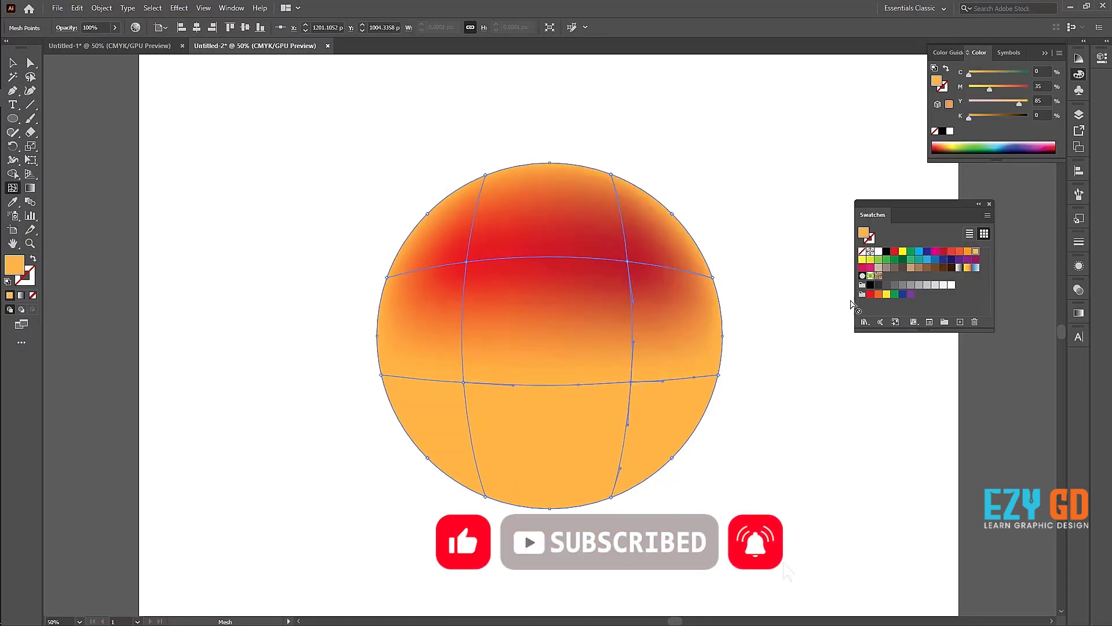
pyautogui.click(904, 255)
pyautogui.click(464, 382)
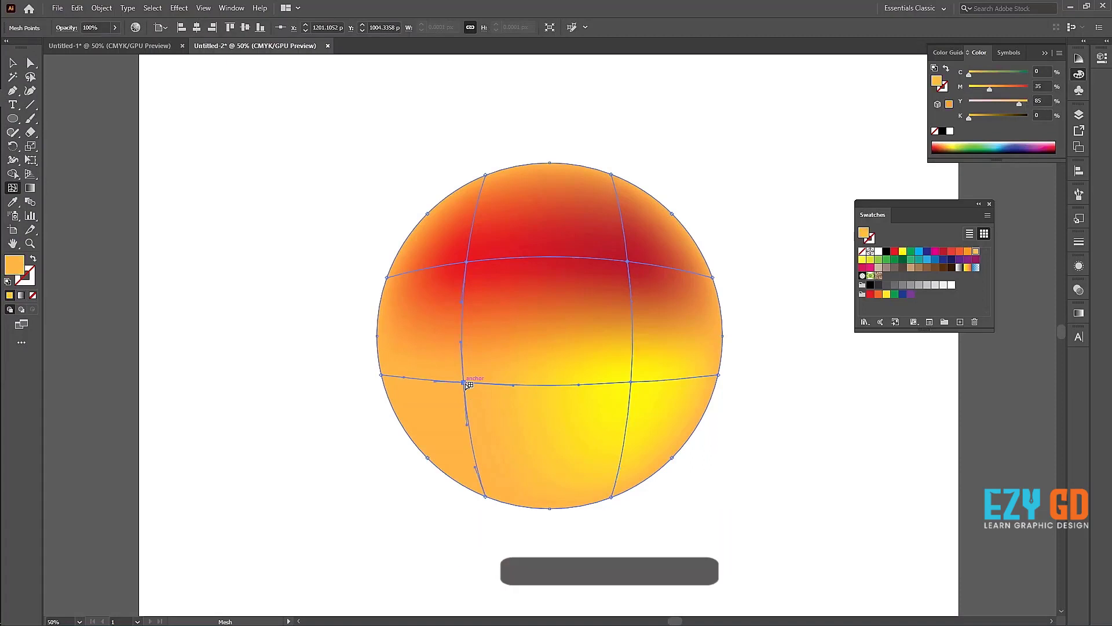
pyautogui.click(928, 252)
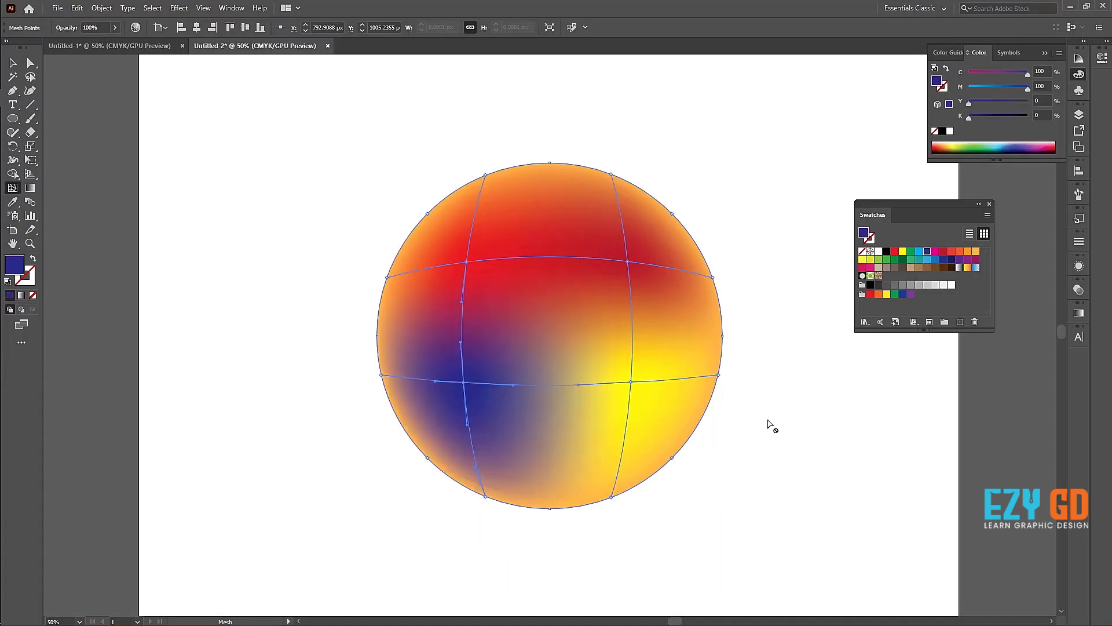
# Step: Add a green mesh point just above the circle's centre and colour the mesh point above it light green
pyautogui.click(551, 302)
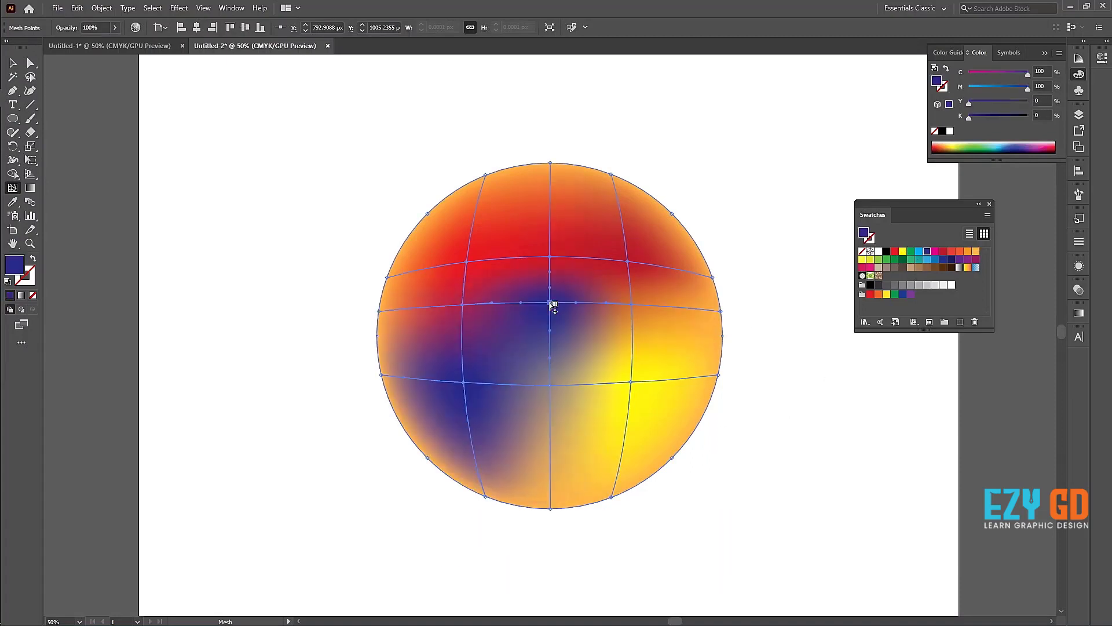
pyautogui.click(913, 255)
pyautogui.click(550, 256)
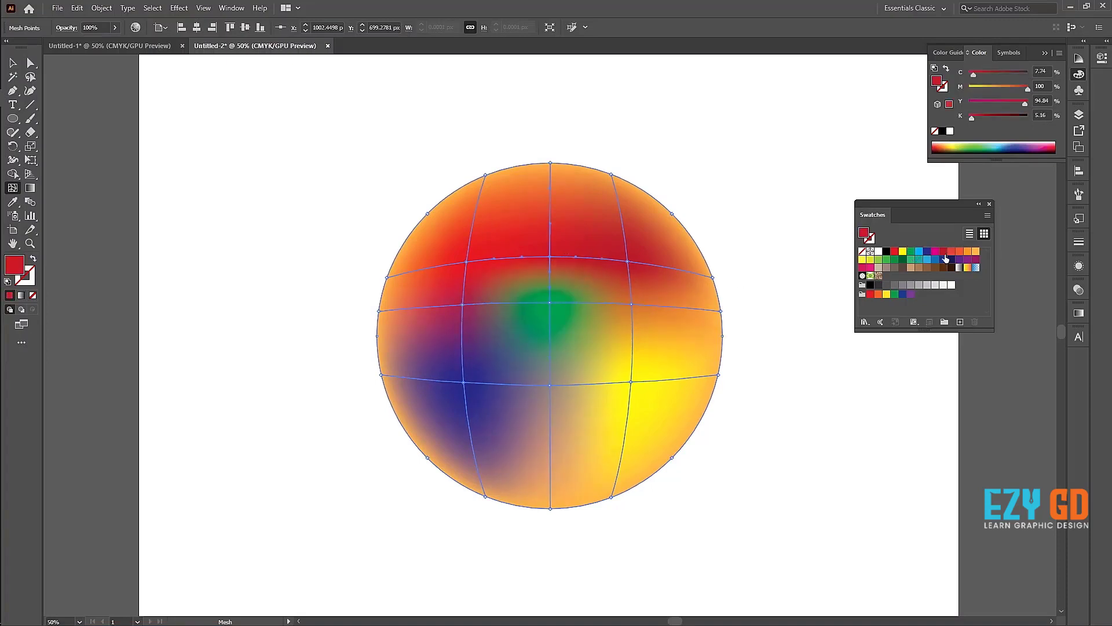
pyautogui.click(879, 258)
# Step: Colour the mesh point below the circle's centre purple (C 60, M 90, Y 0, K 0)
pyautogui.click(550, 386)
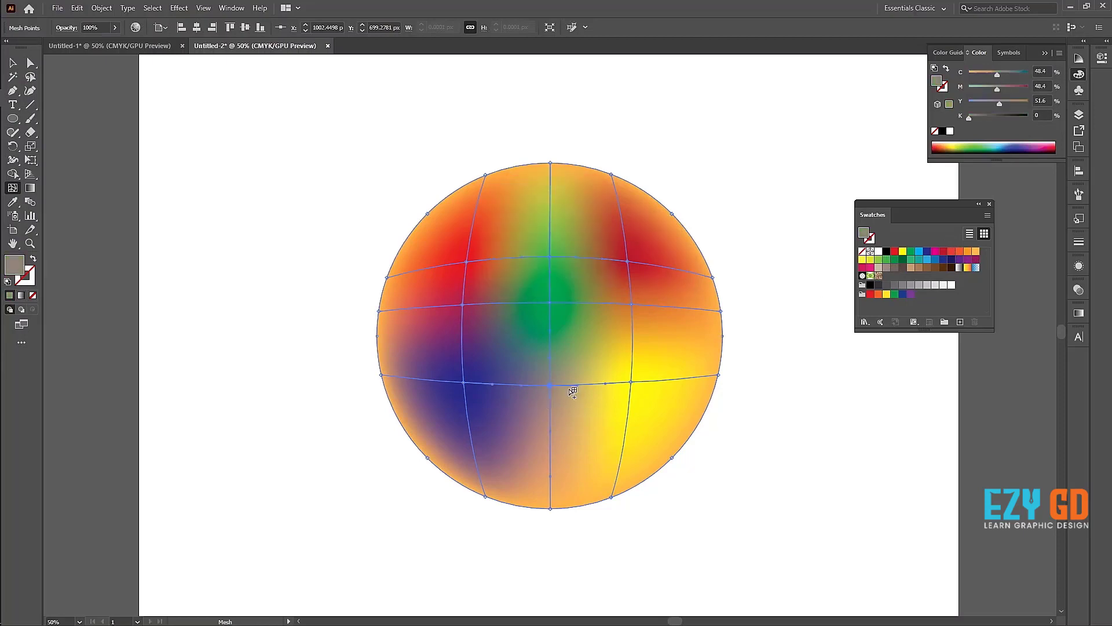
pyautogui.click(895, 294)
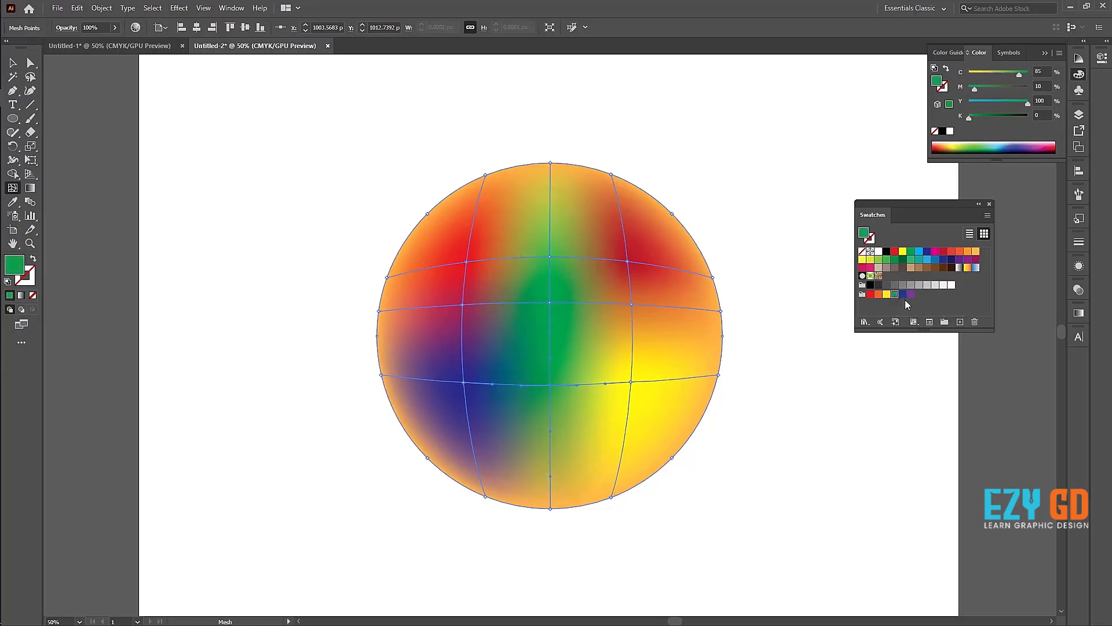
pyautogui.click(903, 294)
pyautogui.click(911, 295)
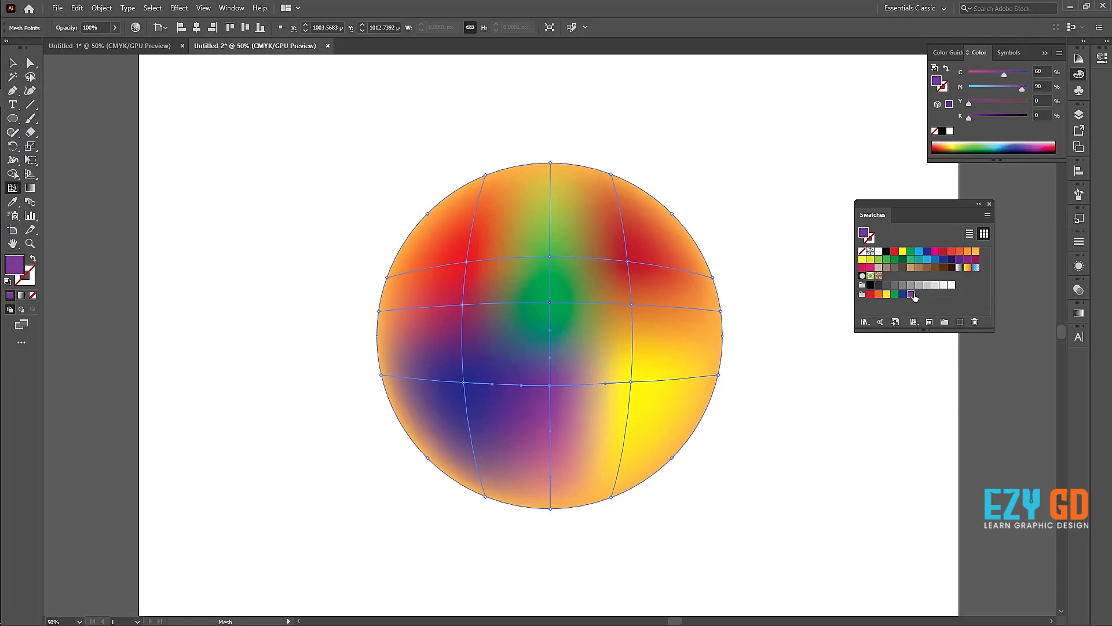
# Step: Select the whole multicoloured mesh circle and delete it
pyautogui.click(12, 62)
pyautogui.click(170, 166)
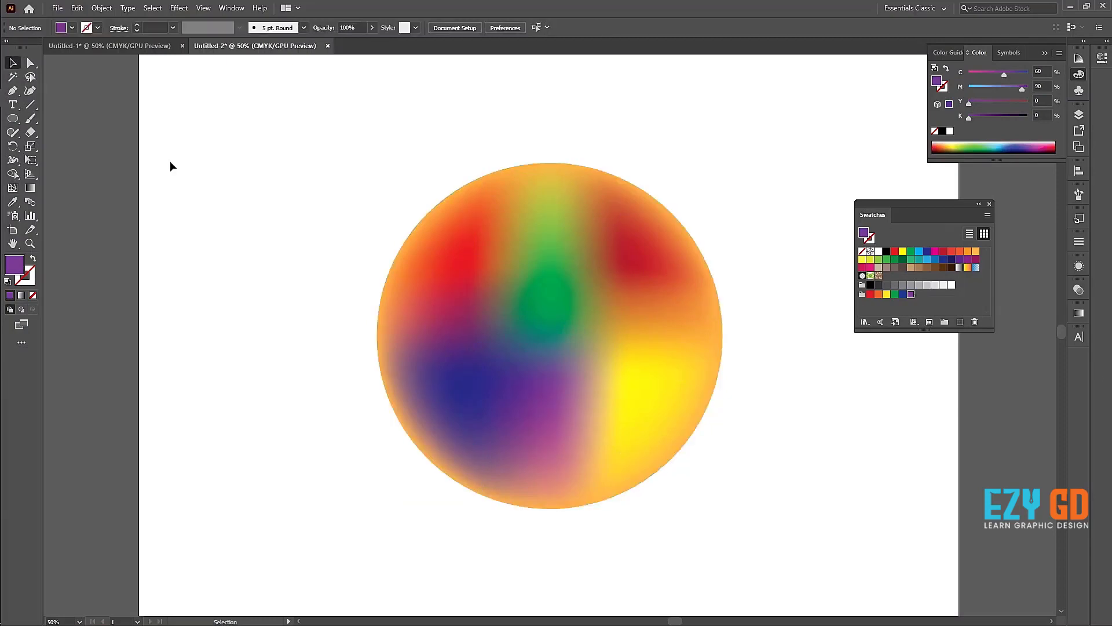
pyautogui.press('a')
pyautogui.press('v')
pyautogui.click(554, 329)
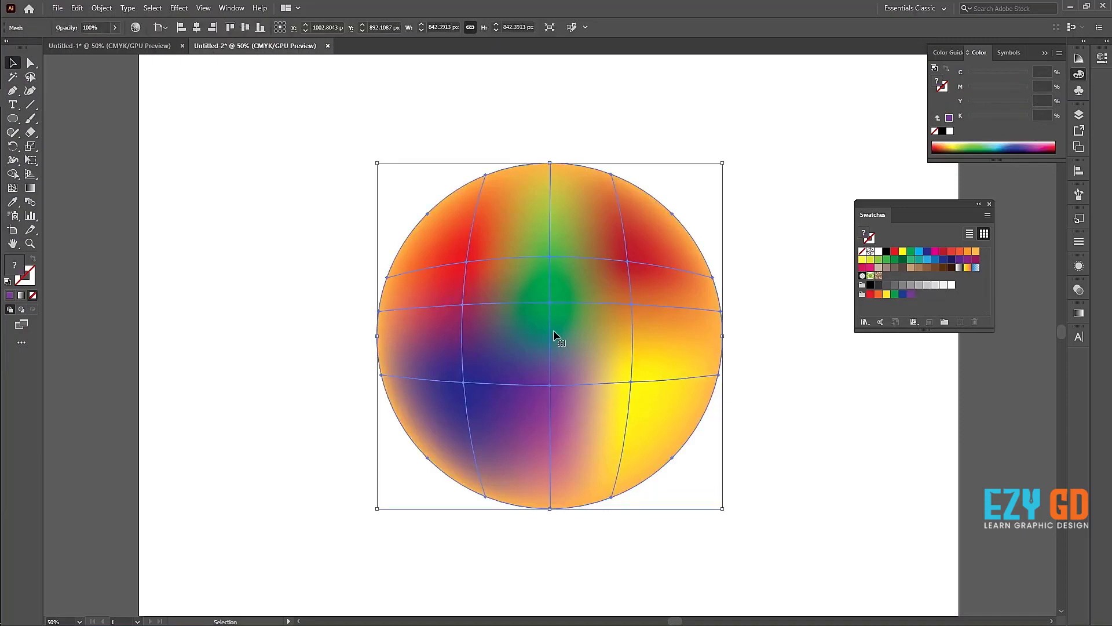
pyautogui.press('Delete')
# Step: Draw a new circle about 686 px across and fill it with the light orange swatch (M 35, Y 85)
pyautogui.moveTo(21, 119); pyautogui.dragTo(64, 147)
pyautogui.moveTo(434, 207); pyautogui.dragTo(594, 417)
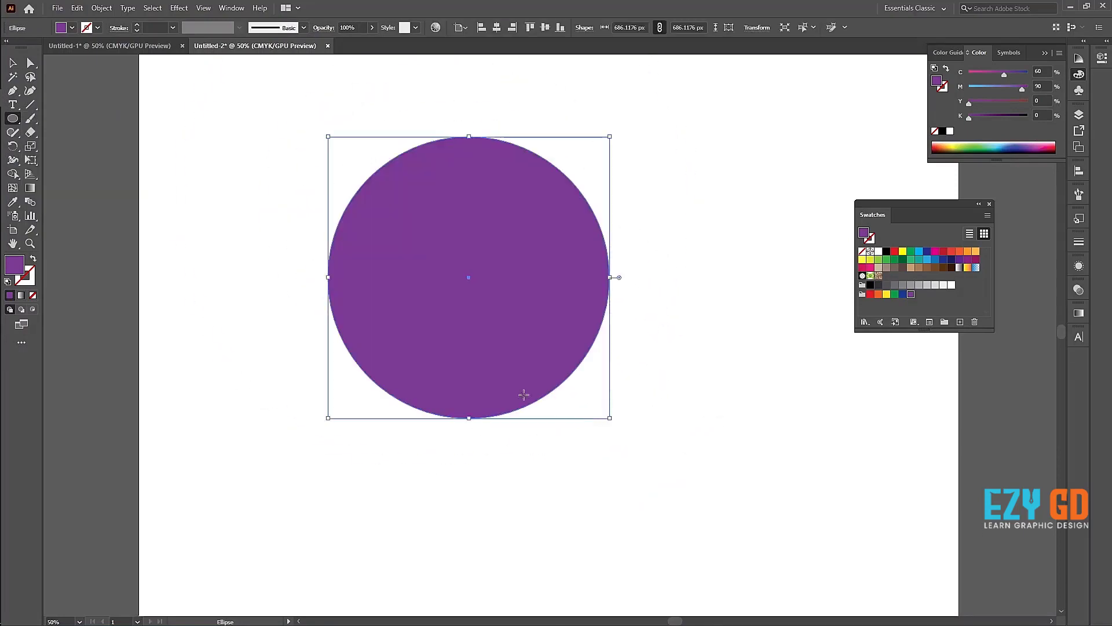
pyautogui.click(976, 252)
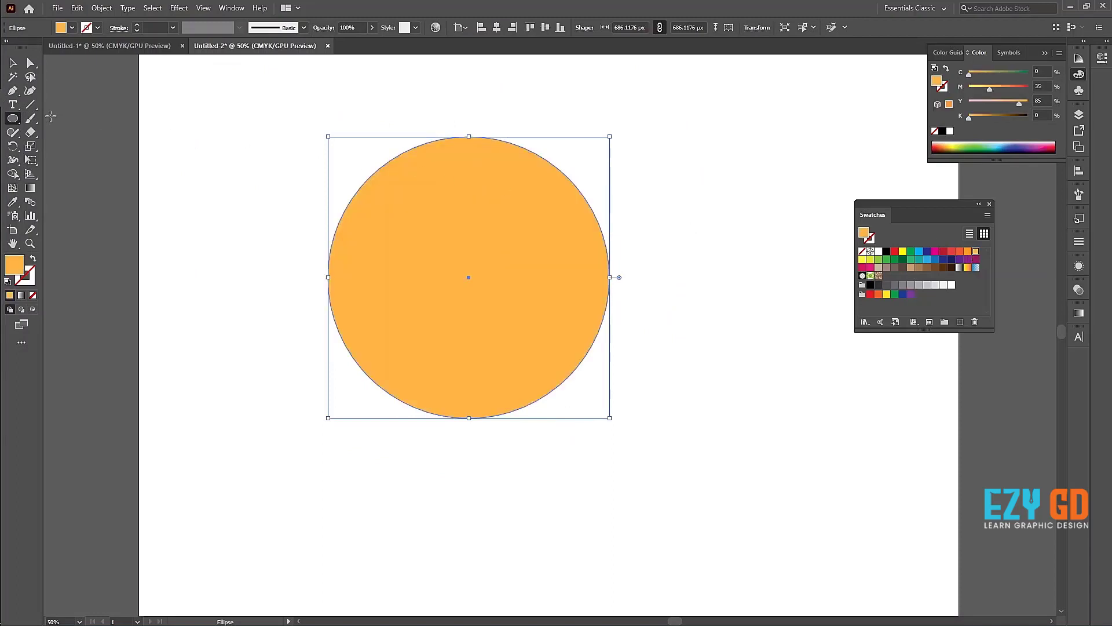
# Step: Add four mesh points to the new circle: upper left, lower right, near the top centre and near the bottom centre
pyautogui.click(12, 189)
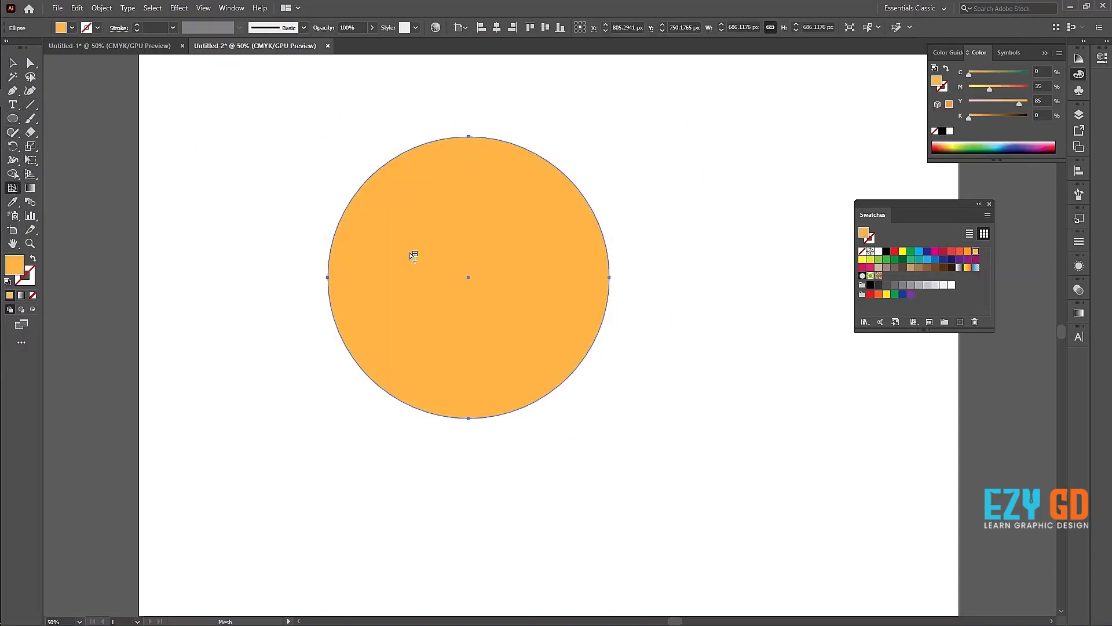
pyautogui.click(366, 222)
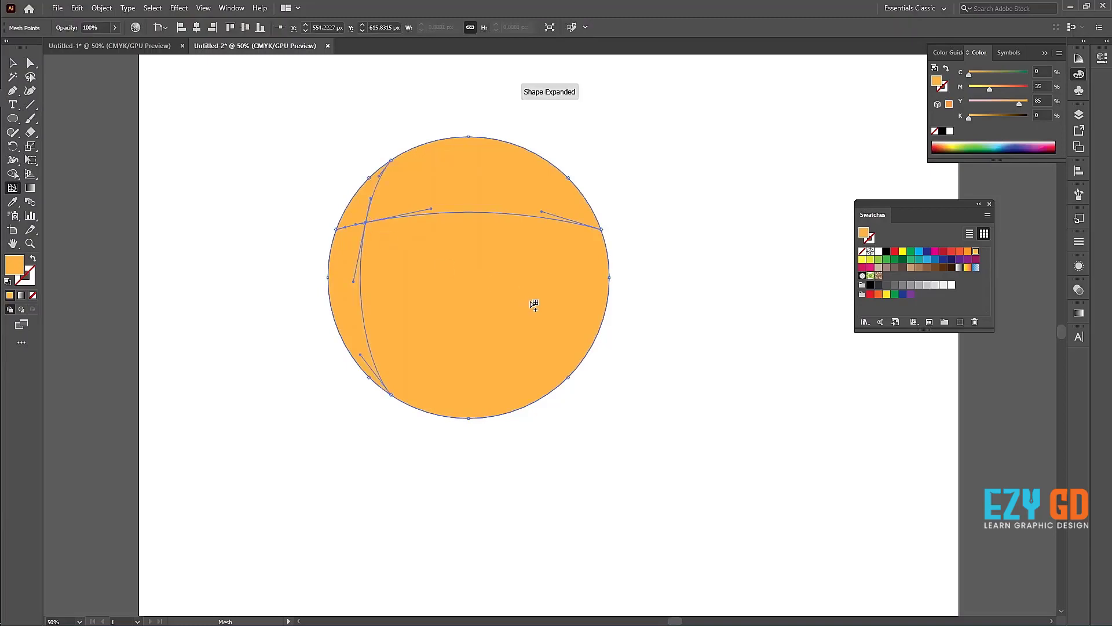
pyautogui.click(565, 327)
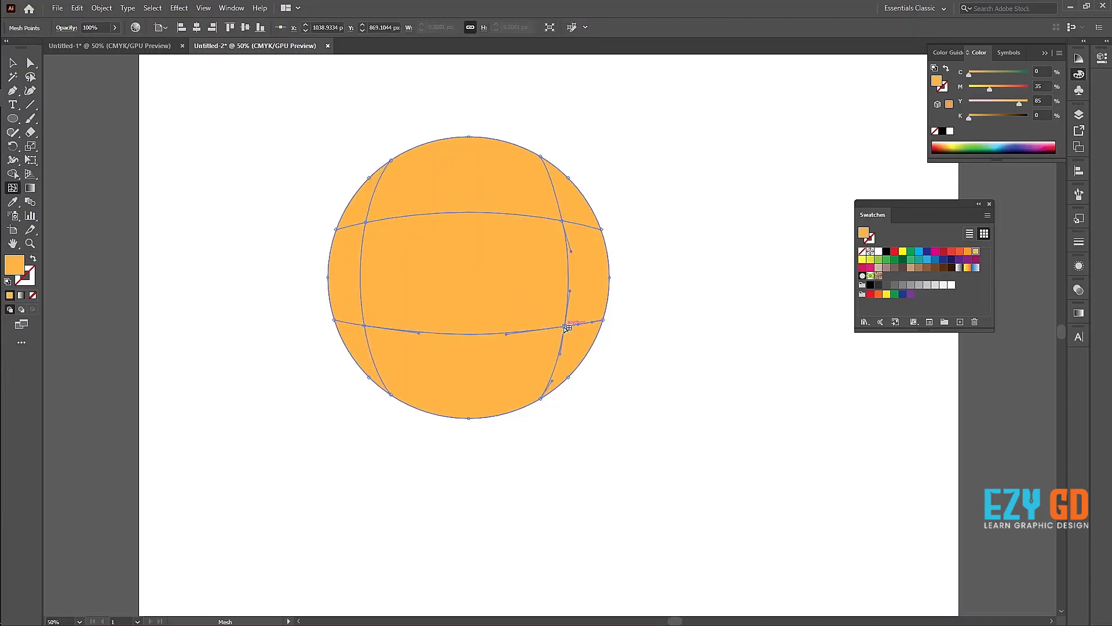
pyautogui.click(461, 155)
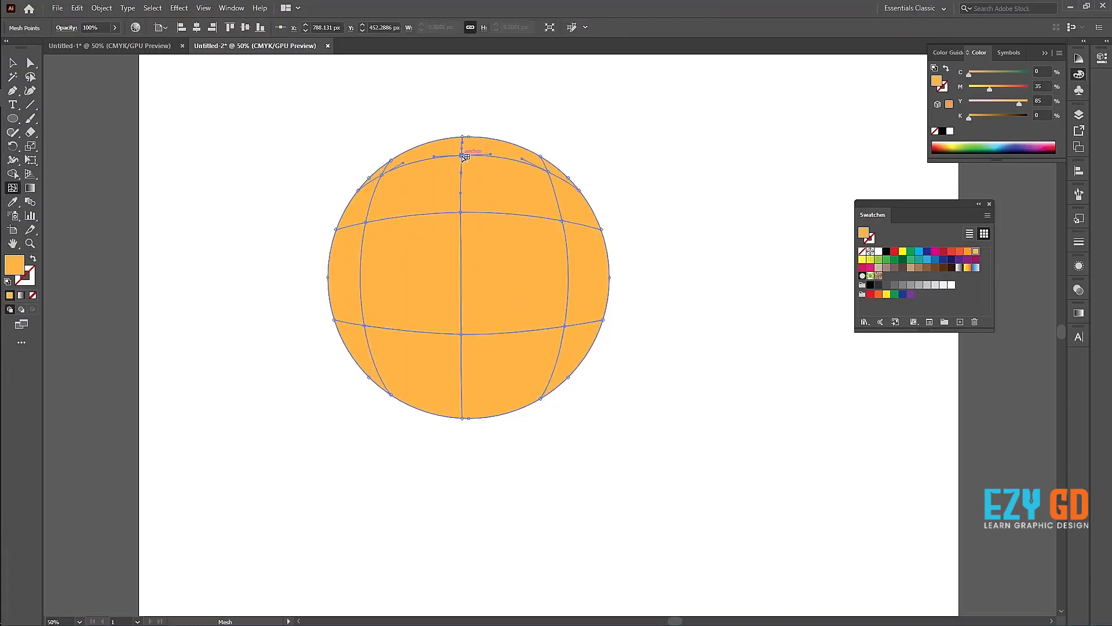
pyautogui.click(471, 396)
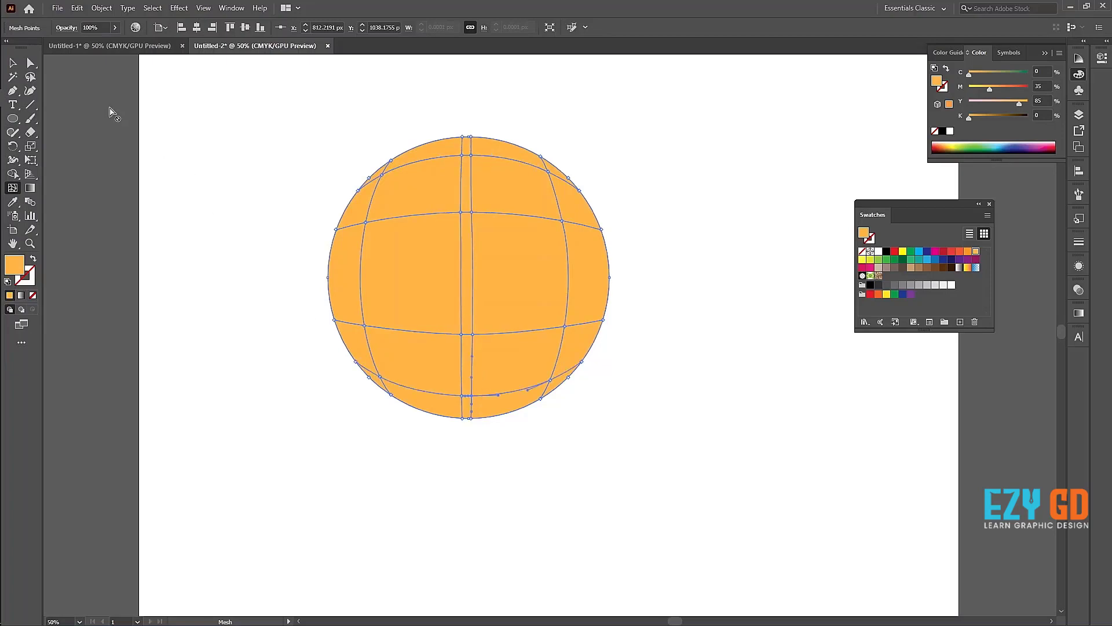
# Step: Try to lasso mesh points along the circle's upper left edge
pyautogui.click(31, 78)
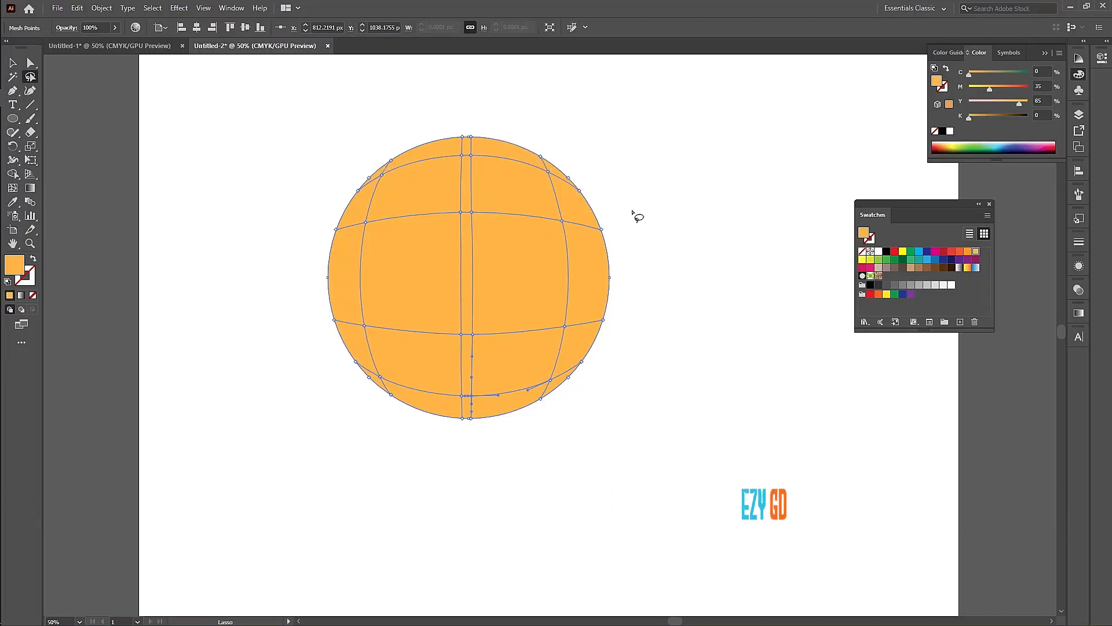
pyautogui.click(417, 155)
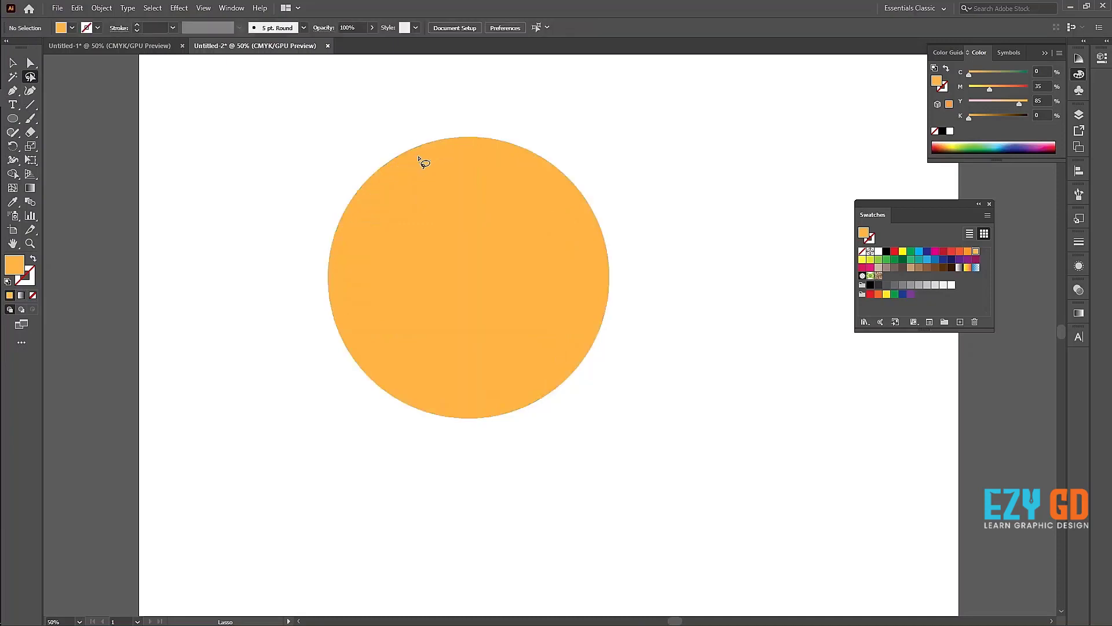
pyautogui.hotkey('ctrl', 'z')
pyautogui.moveTo(399, 133)
pyautogui.mouseDown()
pyautogui.moveTo(541, 164)
pyautogui.moveTo(561, 179)
pyautogui.moveTo(589, 272)
pyautogui.moveTo(579, 371)
pyautogui.moveTo(521, 396)
pyautogui.moveTo(461, 401)
pyautogui.moveTo(390, 380)
pyautogui.moveTo(348, 314)
pyautogui.moveTo(346, 216)
pyautogui.moveTo(380, 168)
pyautogui.moveTo(331, 139)
pyautogui.moveTo(356, 153)
pyautogui.moveTo(350, 414)
pyautogui.moveTo(604, 45)
pyautogui.moveTo(417, 235)
pyautogui.moveTo(415, 212)
pyautogui.mouseUp()
# Step: Undo the two mesh points added near the circle's top centre and bottom centre
pyautogui.hotkey('ctrl', 'z')
pyautogui.hotkey('ctrl', 'z')
pyautogui.hotkey('ctrl', 'z')
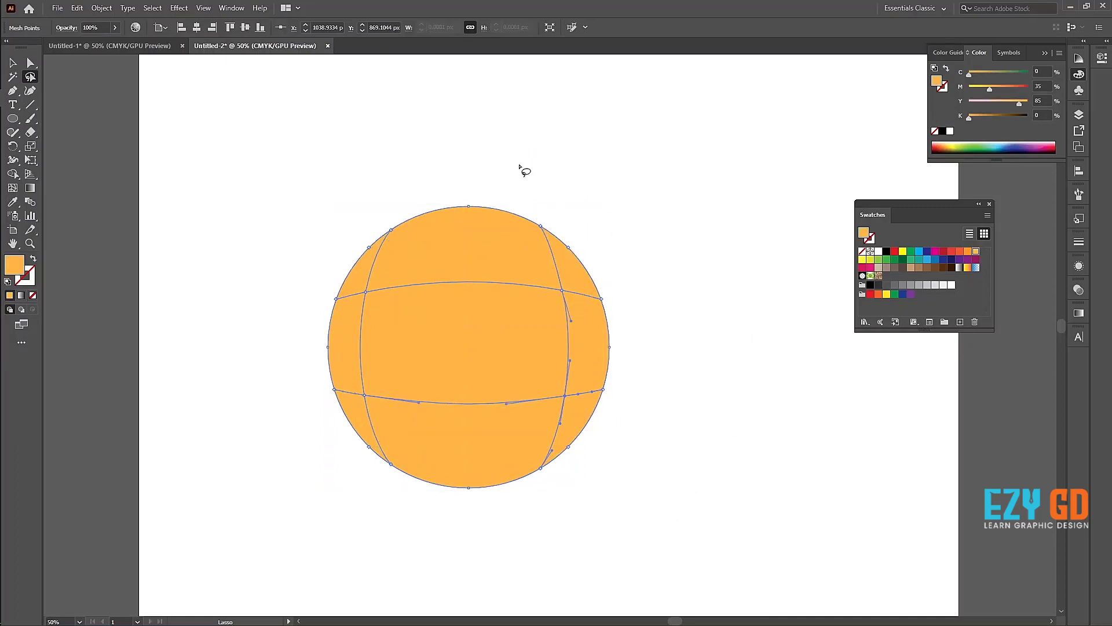
# Step: Add three mesh points to the circle: two on the upper horizontal mesh line, at centre and left of centre, and one near the bottom centre
pyautogui.click(12, 63)
pyautogui.click(284, 168)
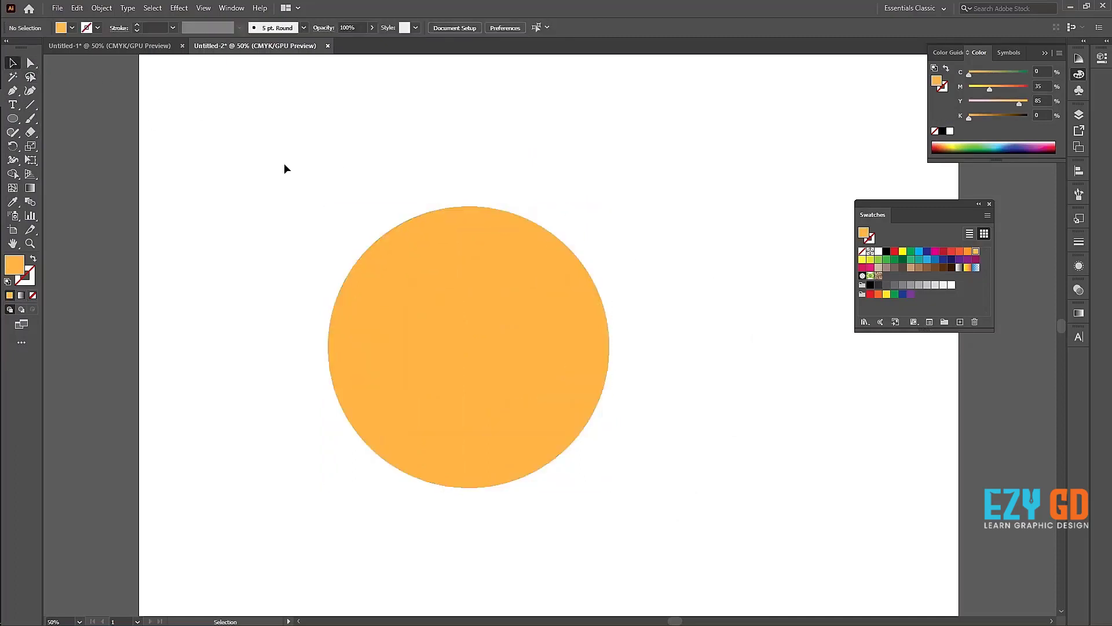
pyautogui.moveTo(655, 498); pyautogui.dragTo(659, 502)
pyautogui.click(12, 189)
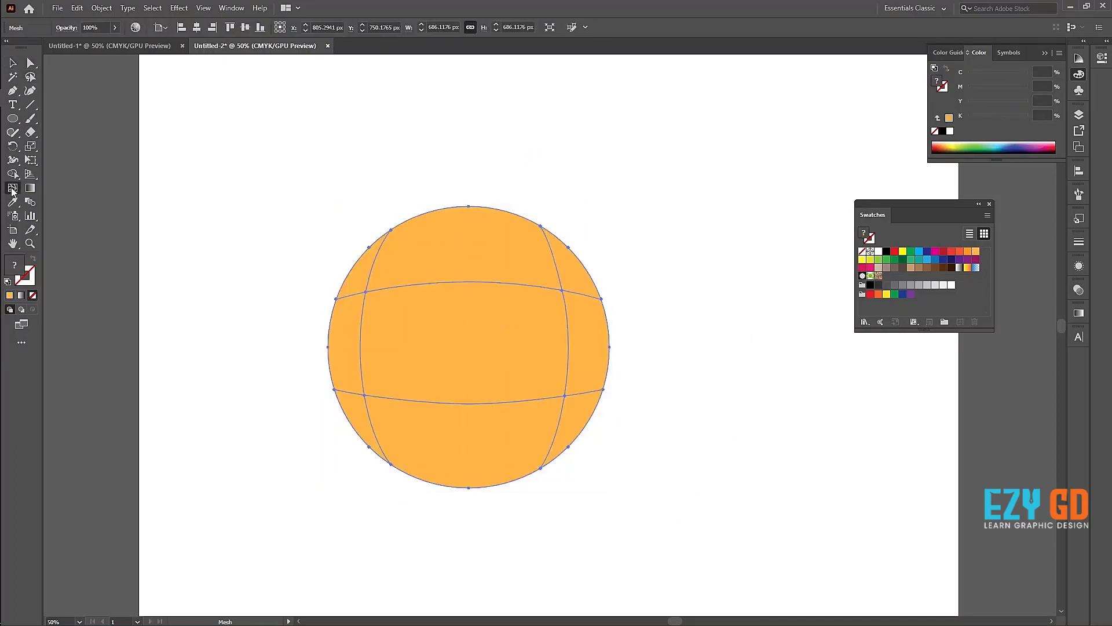
pyautogui.click(473, 282)
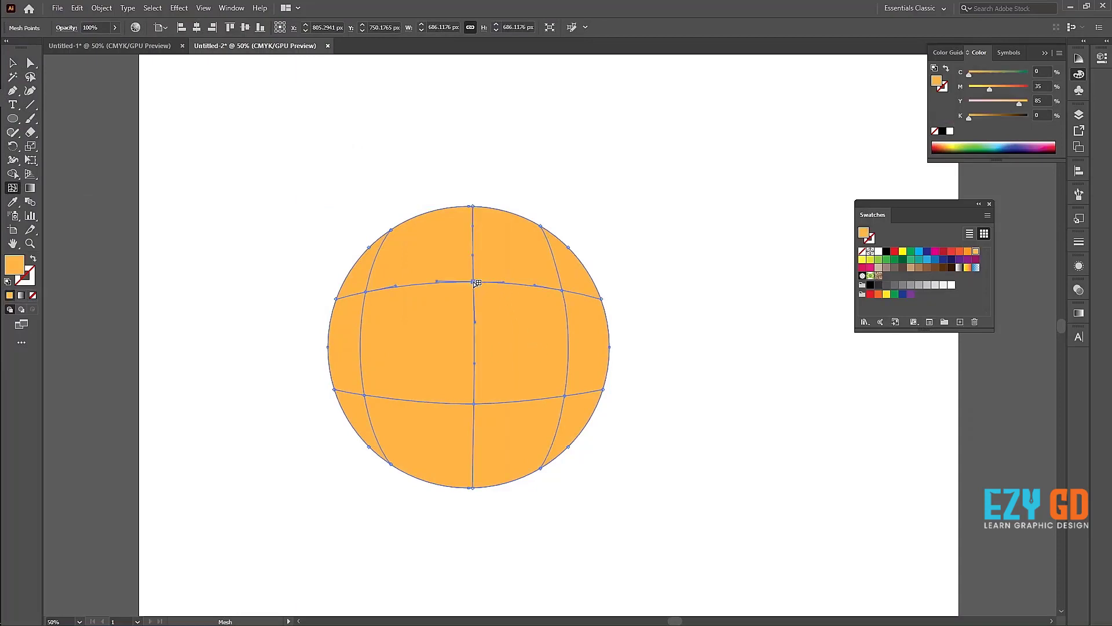
pyautogui.click(409, 285)
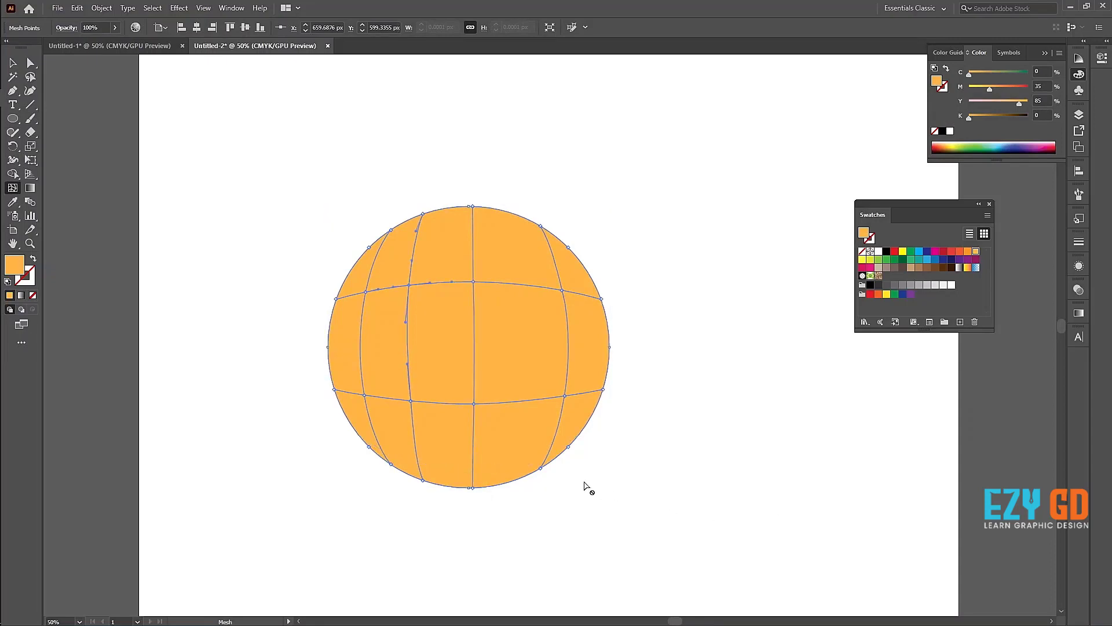
pyautogui.click(474, 459)
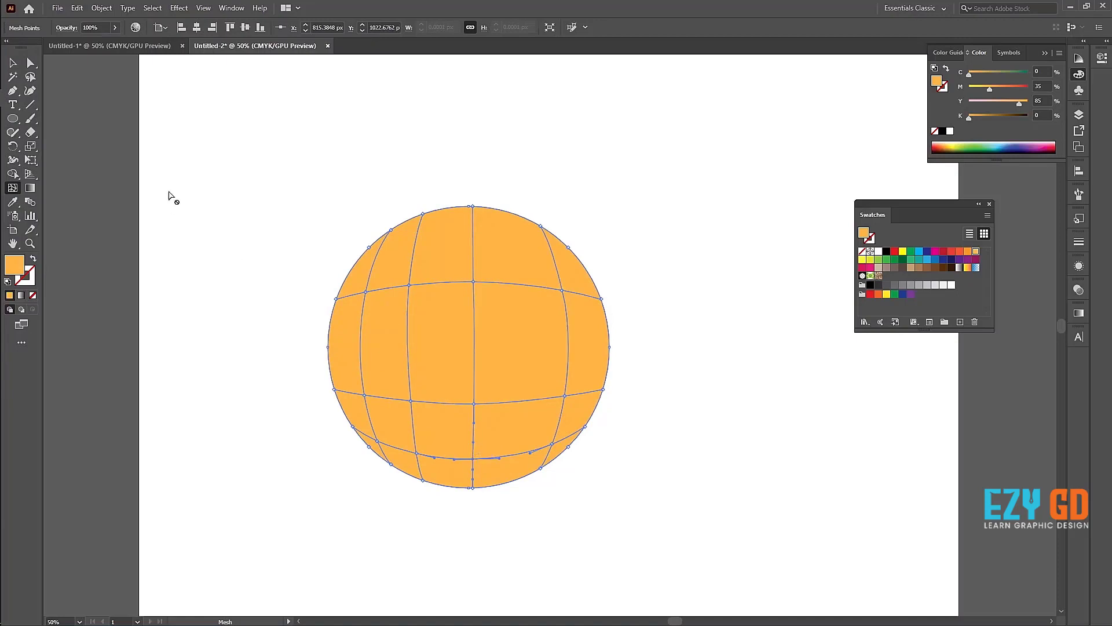
# Step: Try to select the circle's outer mesh points with Direct Selection, working from the top around the right edge
pyautogui.click(31, 63)
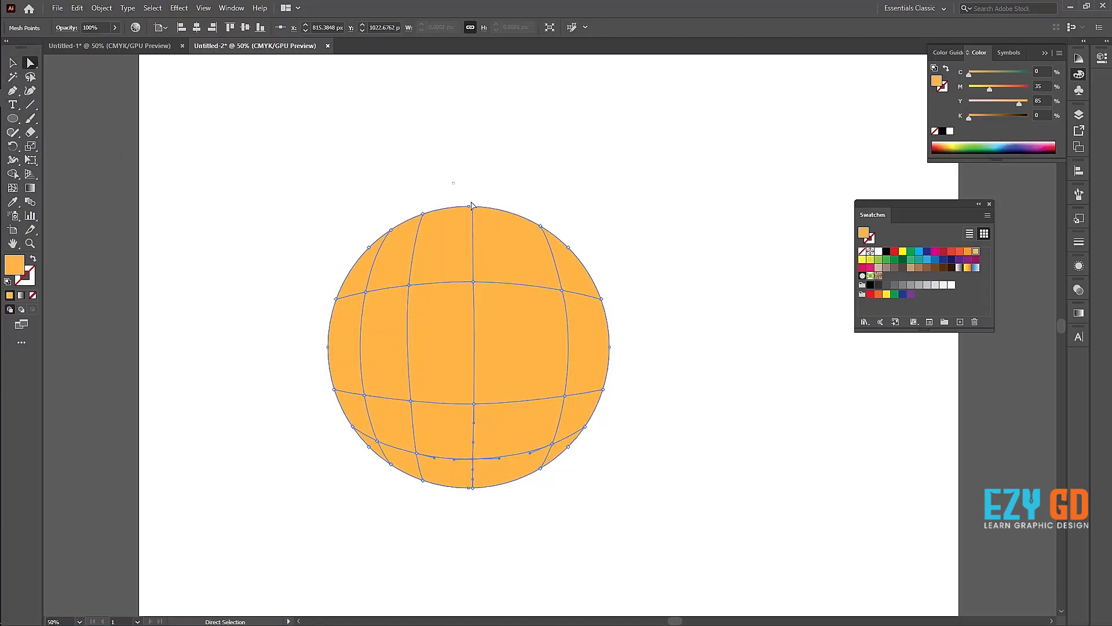
pyautogui.moveTo(472, 206); pyautogui.dragTo(494, 226)
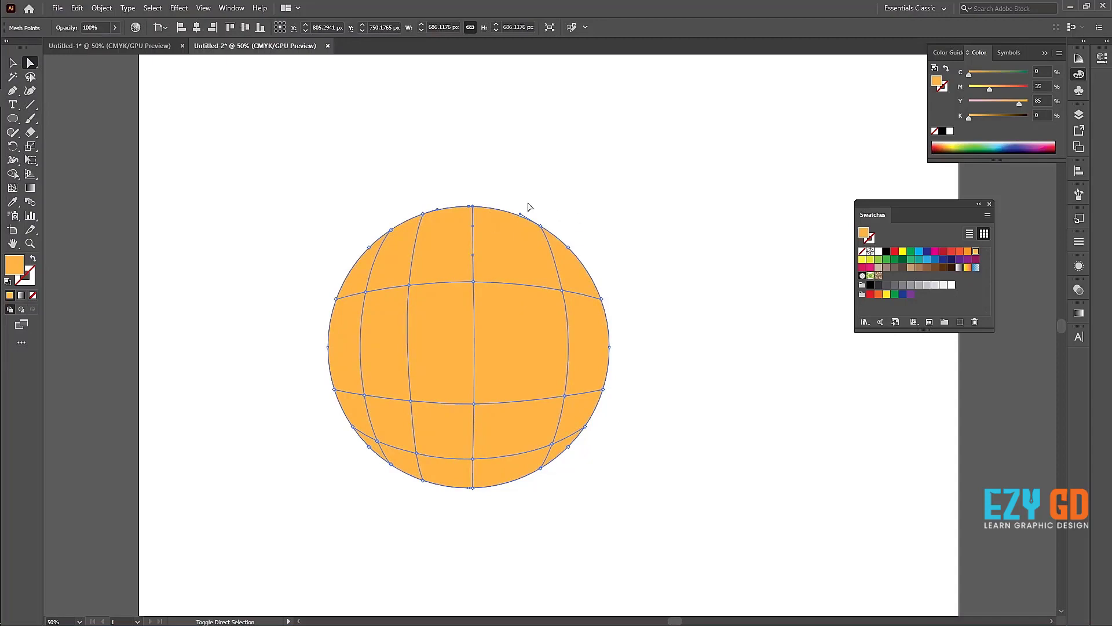
pyautogui.moveTo(526, 202); pyautogui.dragTo(597, 272)
pyautogui.moveTo(603, 311); pyautogui.dragTo(588, 293)
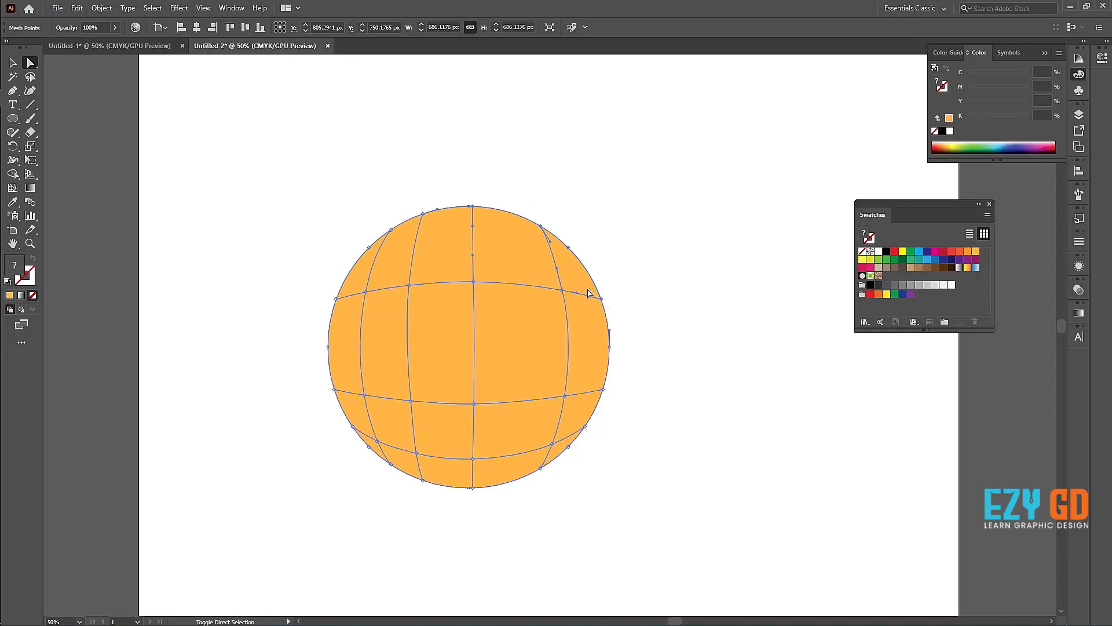
pyautogui.moveTo(619, 369); pyautogui.dragTo(595, 330)
pyautogui.moveTo(595, 381); pyautogui.dragTo(595, 380)
pyautogui.moveTo(590, 435); pyautogui.dragTo(579, 415)
pyautogui.moveTo(581, 461); pyautogui.dragTo(561, 444)
pyautogui.click(13, 62)
pyautogui.click(244, 207)
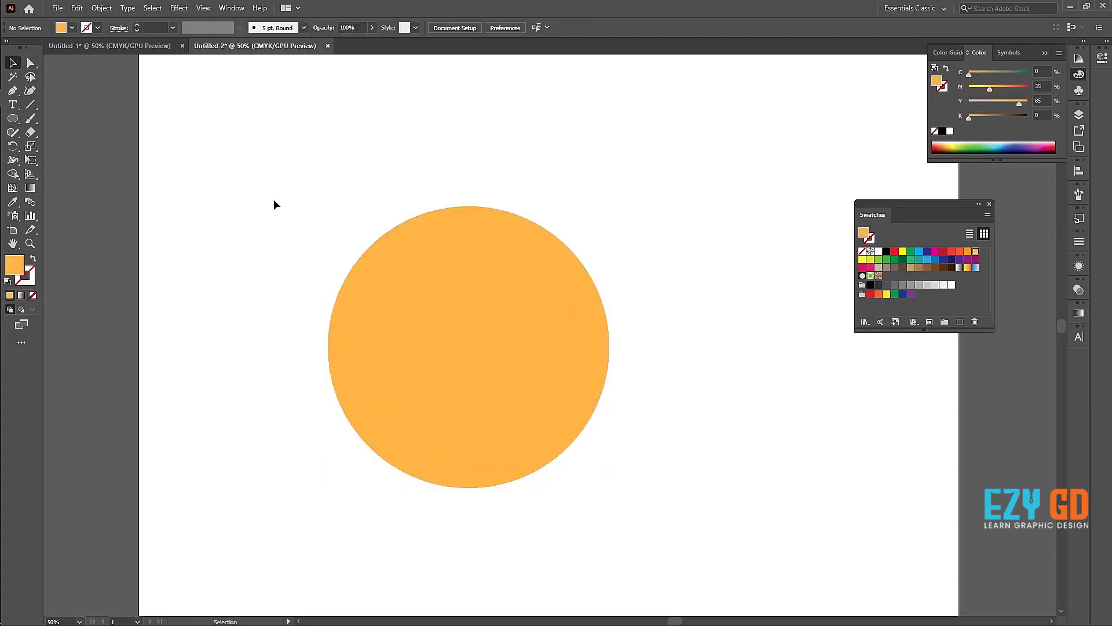
# Step: Select the circle and try to lasso the mesh points along its left edge
pyautogui.moveTo(274, 200); pyautogui.dragTo(666, 475)
pyautogui.click(30, 77)
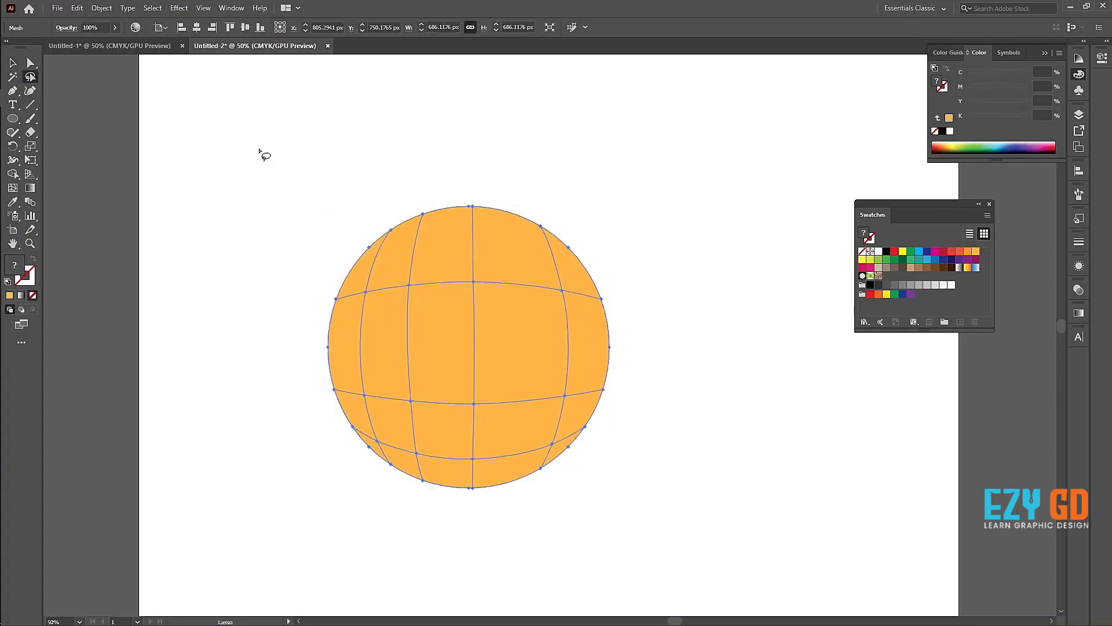
pyautogui.moveTo(402, 201)
pyautogui.mouseDown()
pyautogui.moveTo(402, 231)
pyautogui.moveTo(356, 280)
pyautogui.moveTo(347, 316)
pyautogui.moveTo(350, 394)
pyautogui.moveTo(385, 444)
pyautogui.mouseUp()
pyautogui.hotkey('ctrl', '+')
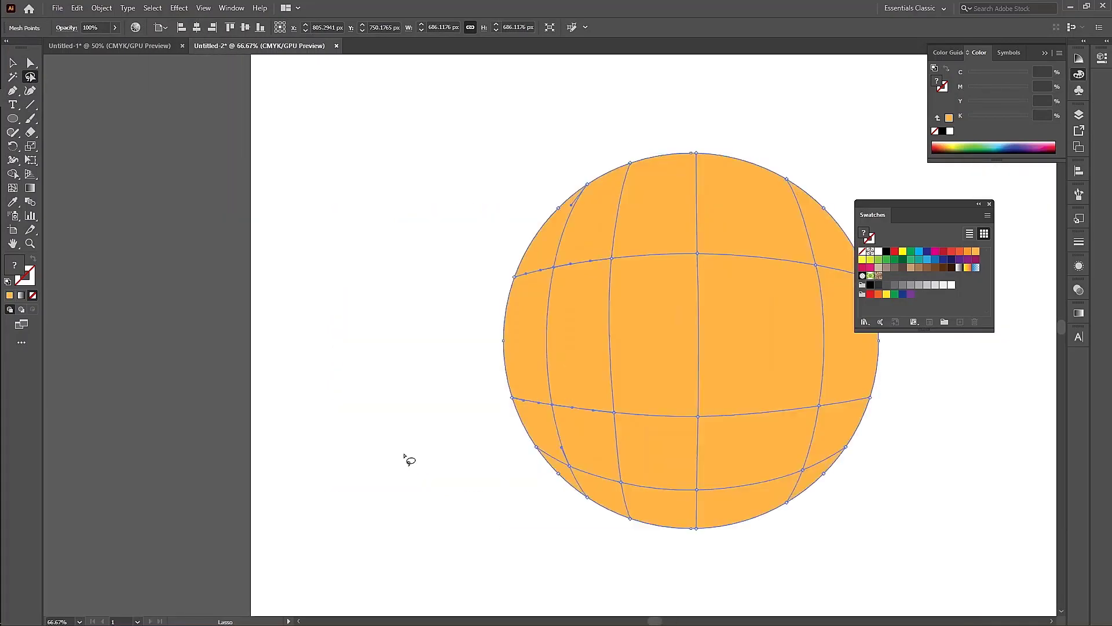
pyautogui.moveTo(454, 451); pyautogui.dragTo(339, 404)
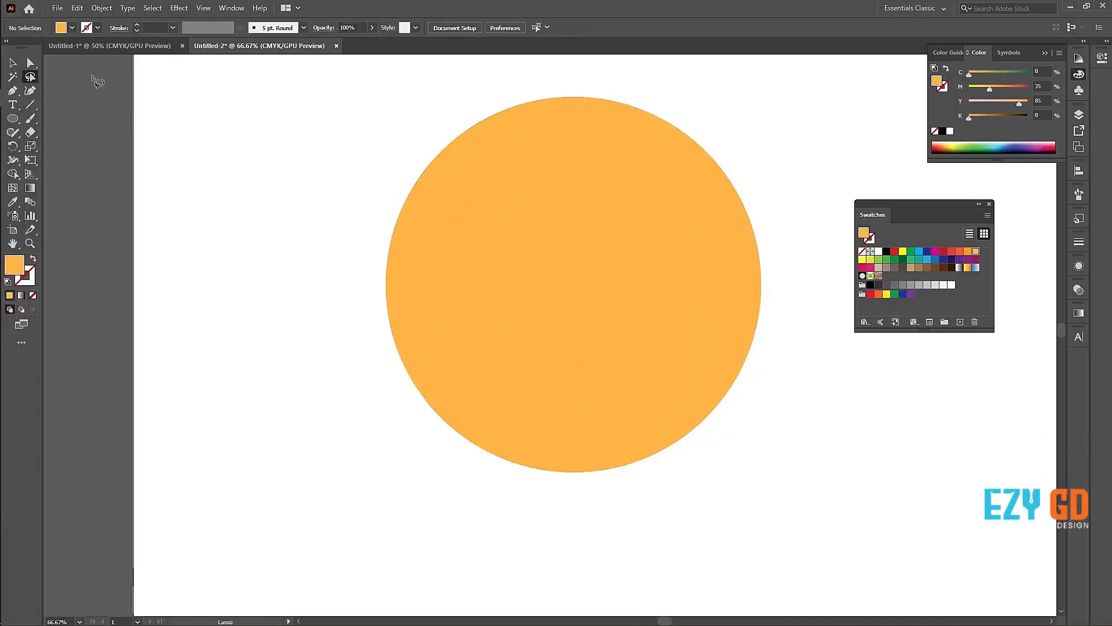
# Step: Reselect the circle and lasso all mesh points around its outer edge, leaving out the interior points
pyautogui.click(13, 62)
pyautogui.moveTo(273, 87); pyautogui.dragTo(740, 382)
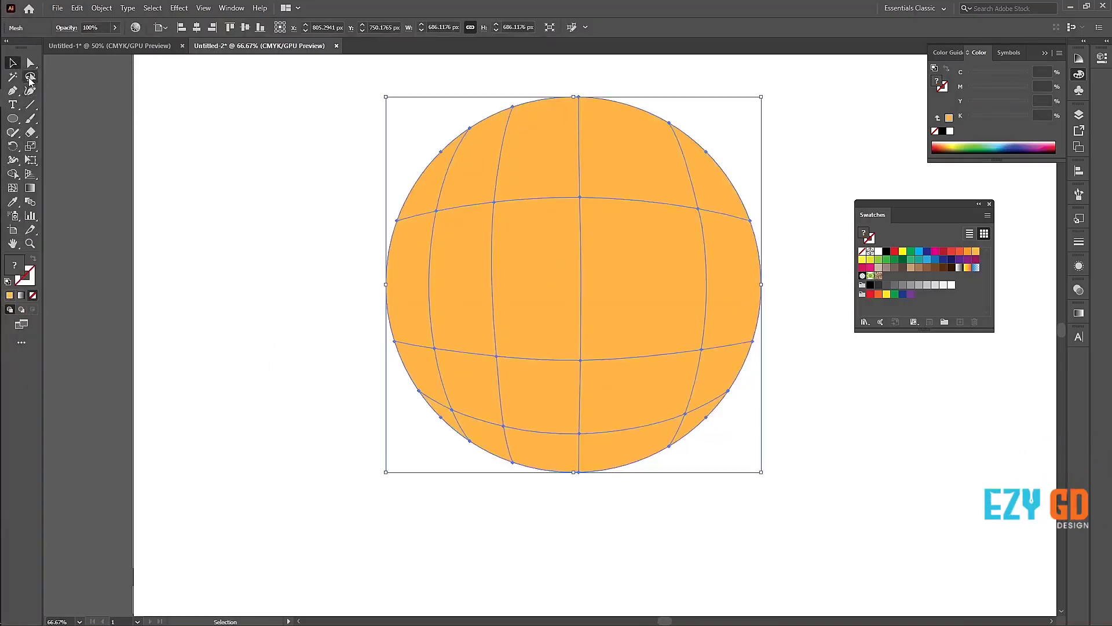
pyautogui.click(30, 77)
pyautogui.scroll(1, 296, 153)
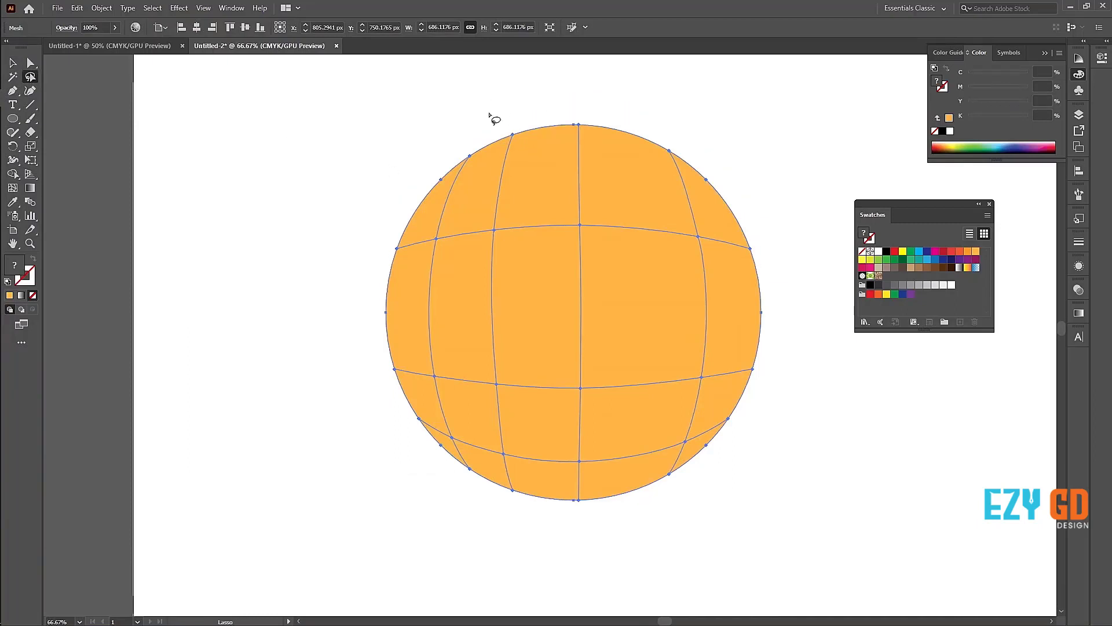
pyautogui.moveTo(532, 108)
pyautogui.mouseDown()
pyautogui.moveTo(535, 135)
pyautogui.moveTo(452, 183)
pyautogui.moveTo(419, 228)
pyautogui.moveTo(400, 301)
pyautogui.moveTo(413, 378)
pyautogui.mouseUp()
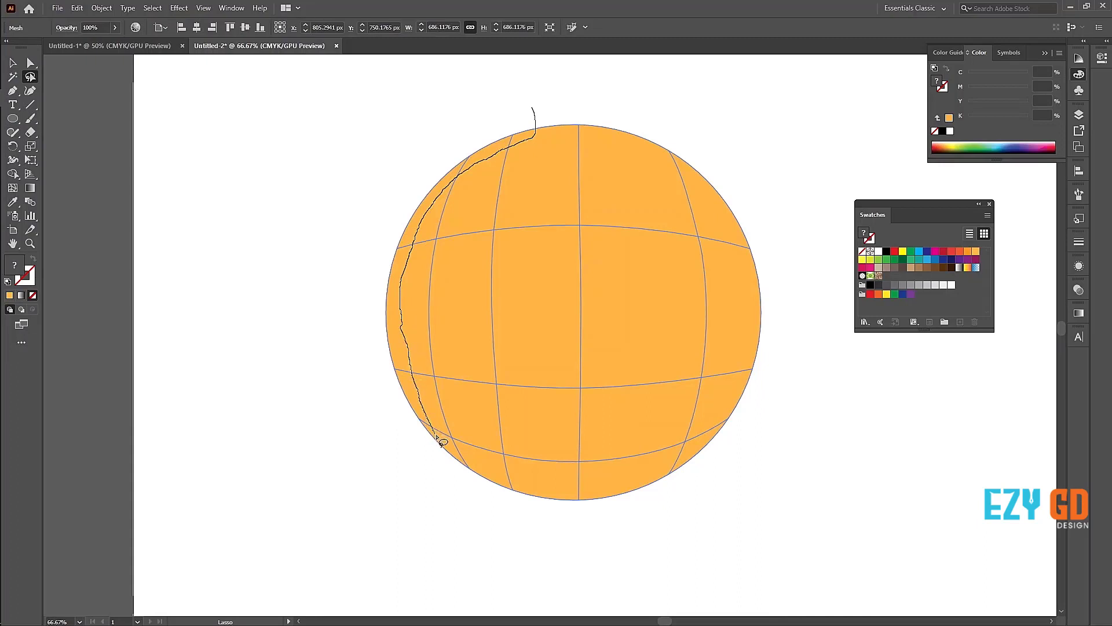
pyautogui.moveTo(504, 478)
pyautogui.mouseDown()
pyautogui.moveTo(612, 485)
pyautogui.moveTo(672, 465)
pyautogui.moveTo(716, 426)
pyautogui.moveTo(745, 354)
pyautogui.moveTo(742, 252)
pyautogui.moveTo(716, 199)
pyautogui.moveTo(623, 144)
pyautogui.moveTo(555, 130)
pyautogui.moveTo(555, 99)
pyautogui.moveTo(706, 121)
pyautogui.moveTo(736, 164)
pyautogui.moveTo(786, 301)
pyautogui.moveTo(790, 377)
pyautogui.moveTo(715, 507)
pyautogui.moveTo(589, 528)
pyautogui.moveTo(357, 436)
pyautogui.moveTo(319, 300)
pyautogui.moveTo(390, 176)
pyautogui.moveTo(453, 121)
pyautogui.moveTo(534, 110)
pyautogui.mouseUp()
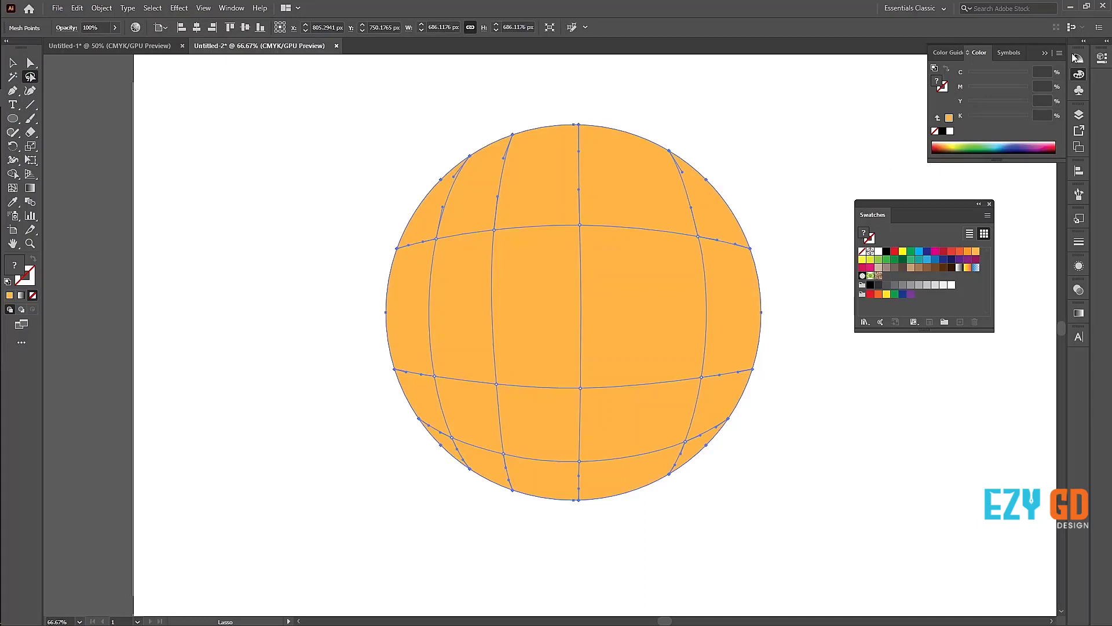
# Step: Show the CMYK colour sliders and fill the selected edge points with the red-orange swatch (C 0, M 80, Y 95, K 0)
pyautogui.click(980, 51)
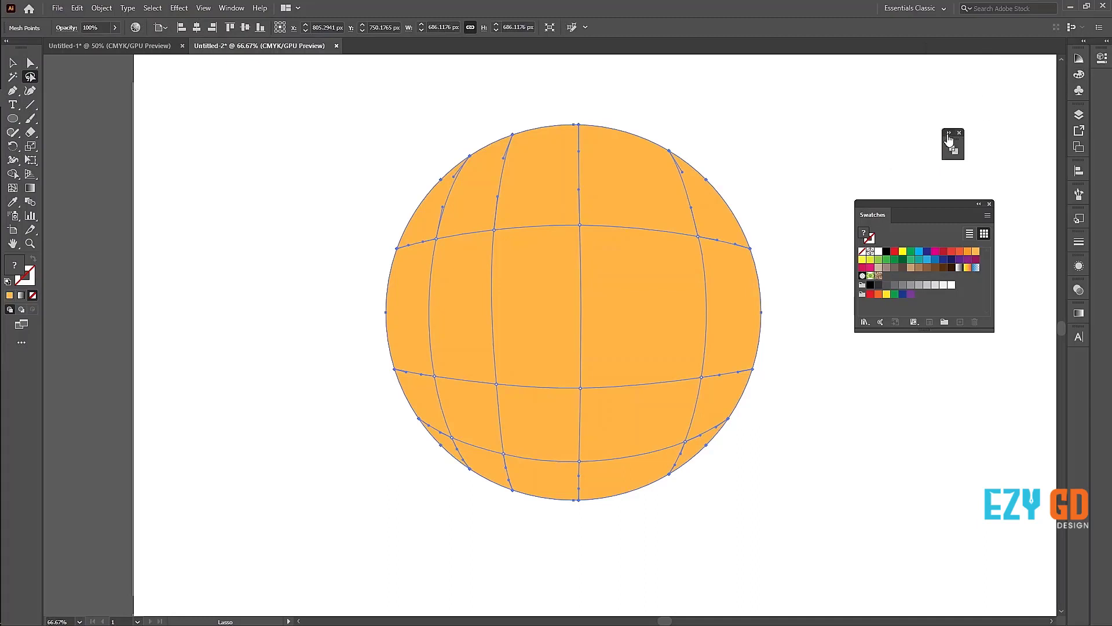
pyautogui.click(948, 135)
pyautogui.click(1078, 59)
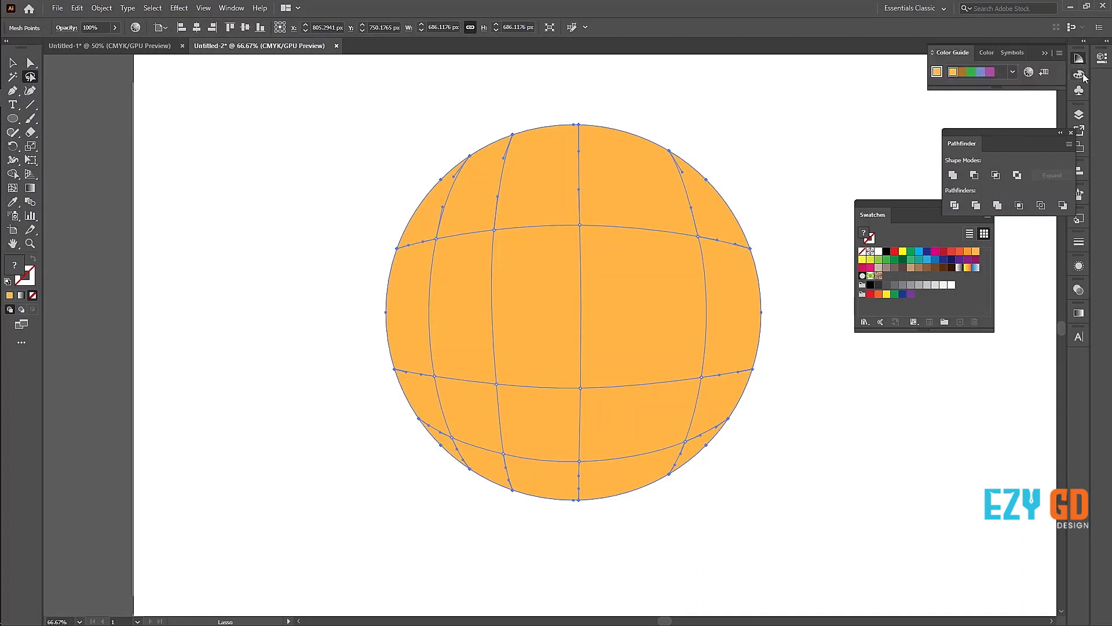
pyautogui.click(1080, 76)
pyautogui.click(1060, 54)
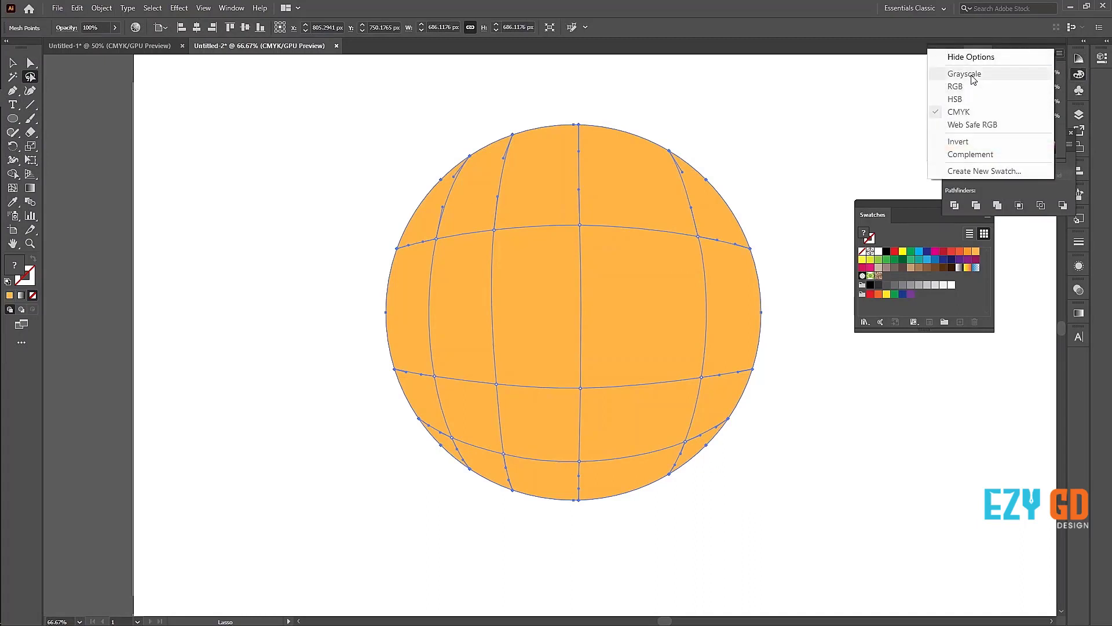
pyautogui.click(959, 112)
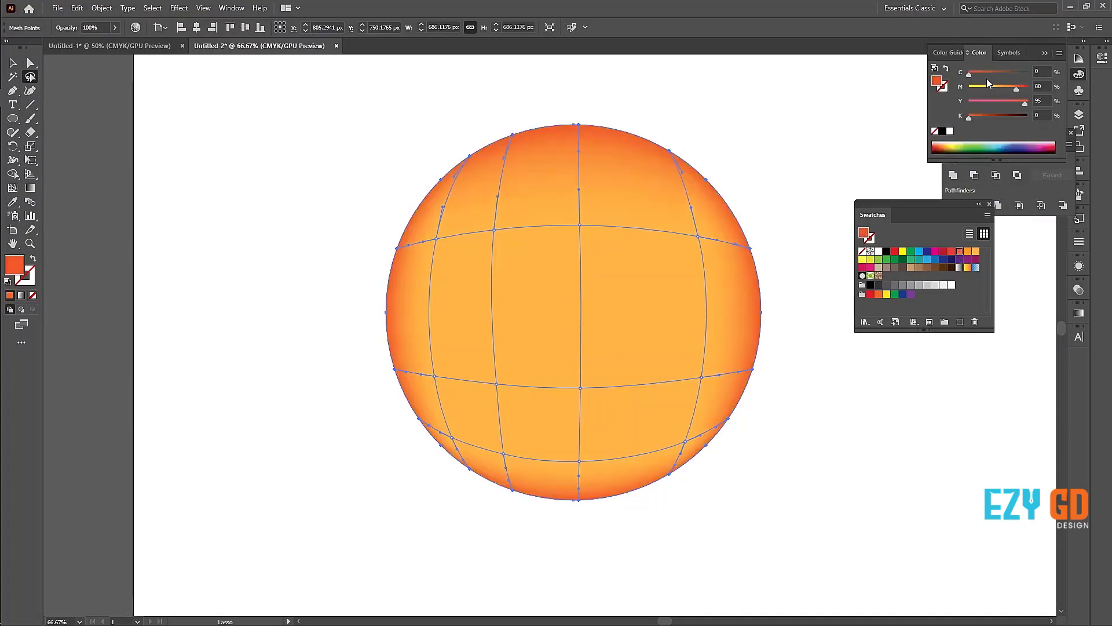
# Step: Switch the colour sliders to HSB, darken the edge points to brown (H 28, S 92, B 63) and deselect the circle
pyautogui.click(1058, 53)
pyautogui.click(958, 99)
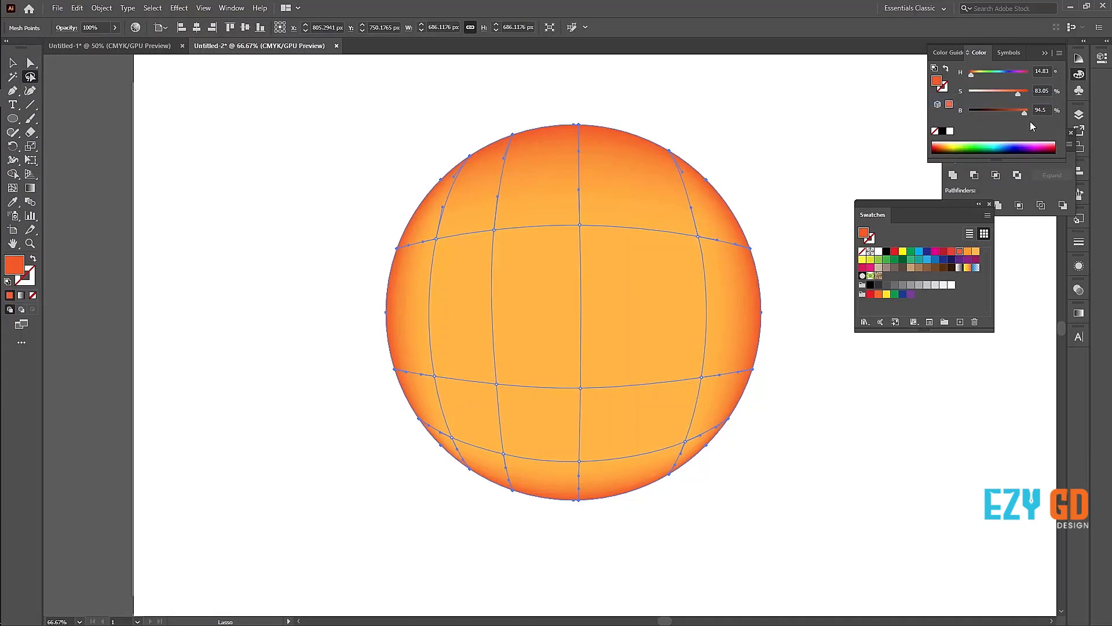
pyautogui.moveTo(1023, 113); pyautogui.dragTo(1015, 113)
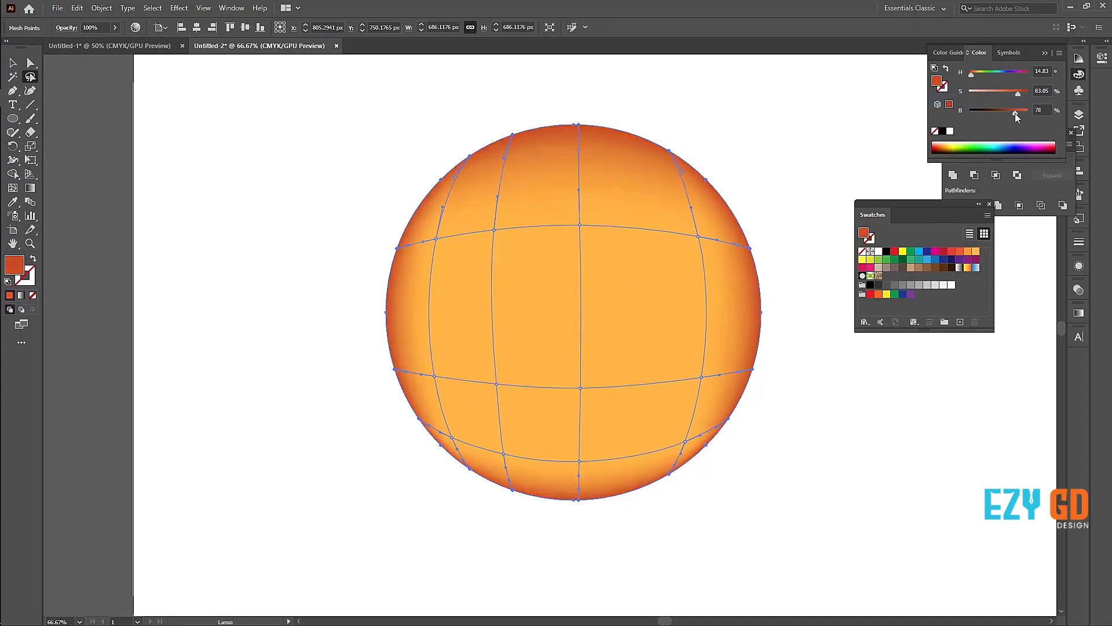
pyautogui.moveTo(971, 76); pyautogui.dragTo(972, 75)
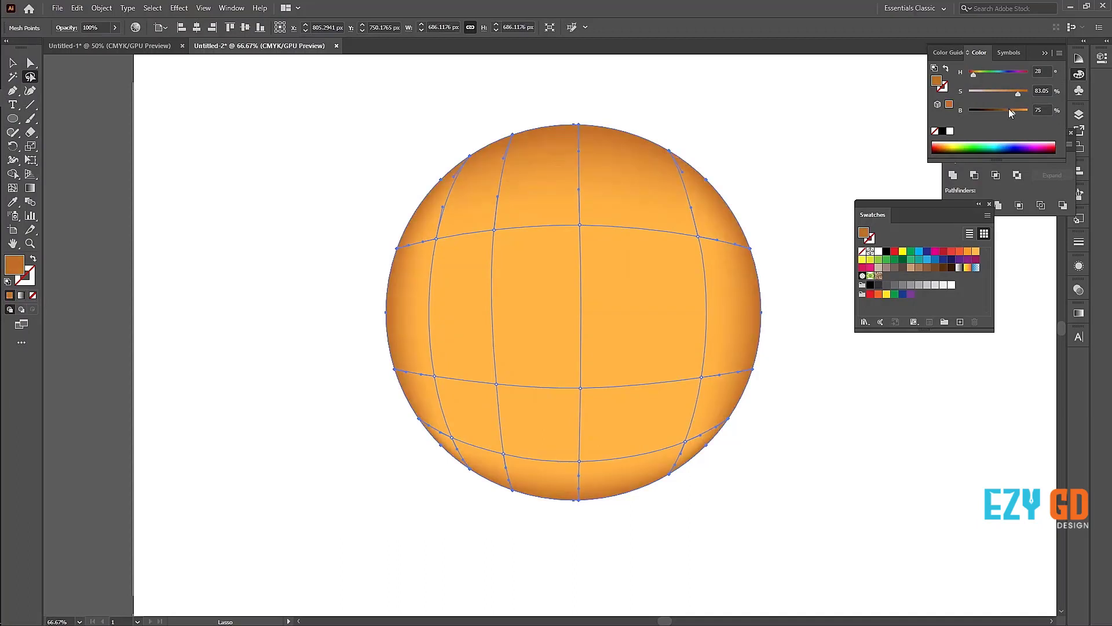
pyautogui.moveTo(1009, 109); pyautogui.dragTo(1023, 95)
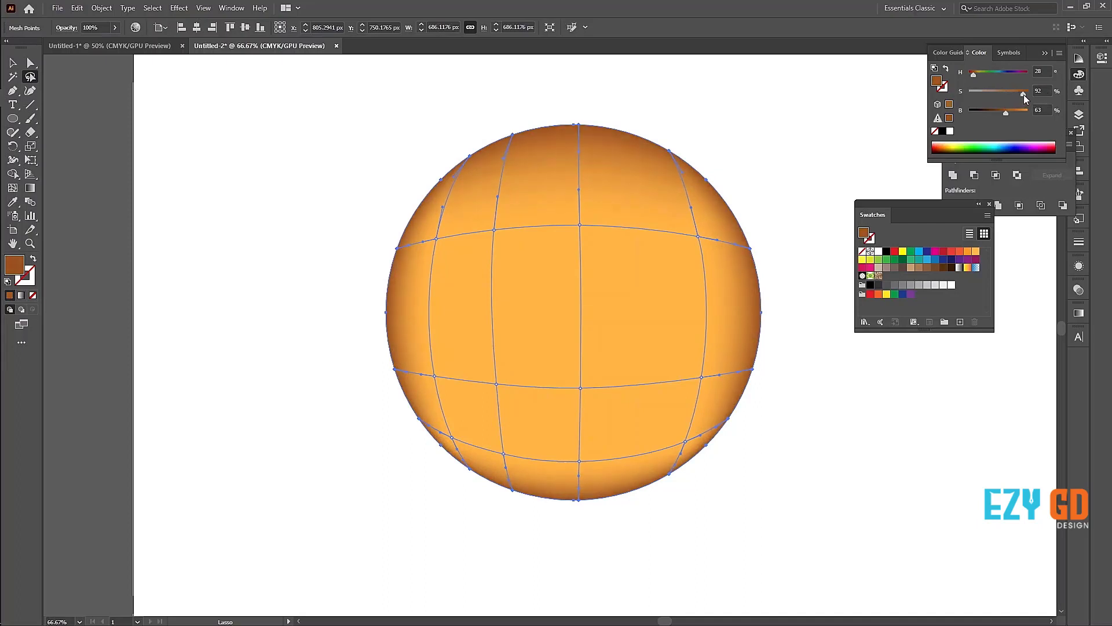
pyautogui.press('v')
pyautogui.click(302, 185)
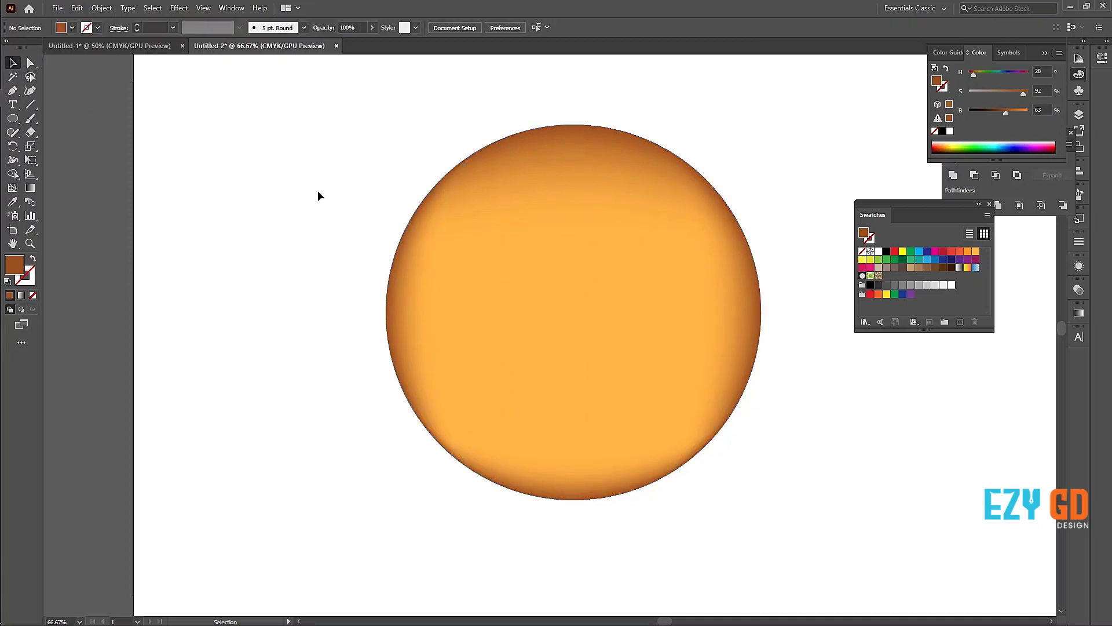
# Step: Move several interior mesh points of the circle with Direct Selection to distort its mesh lines and shading, and deselect it
pyautogui.moveTo(313, 149); pyautogui.dragTo(827, 480)
pyautogui.click(31, 65)
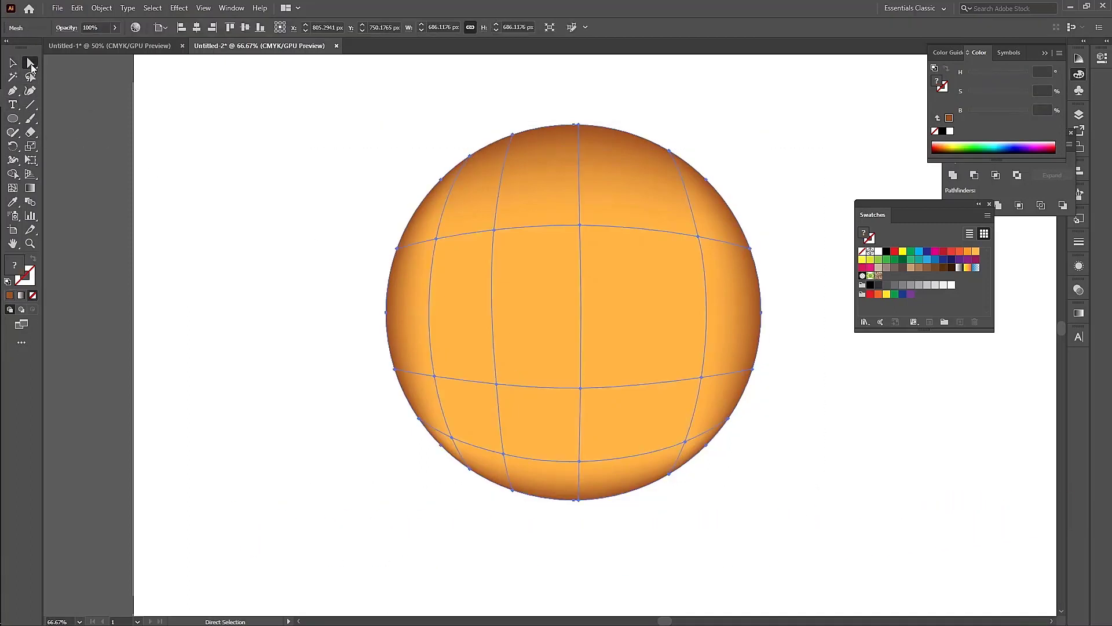
pyautogui.moveTo(494, 230); pyautogui.dragTo(583, 376)
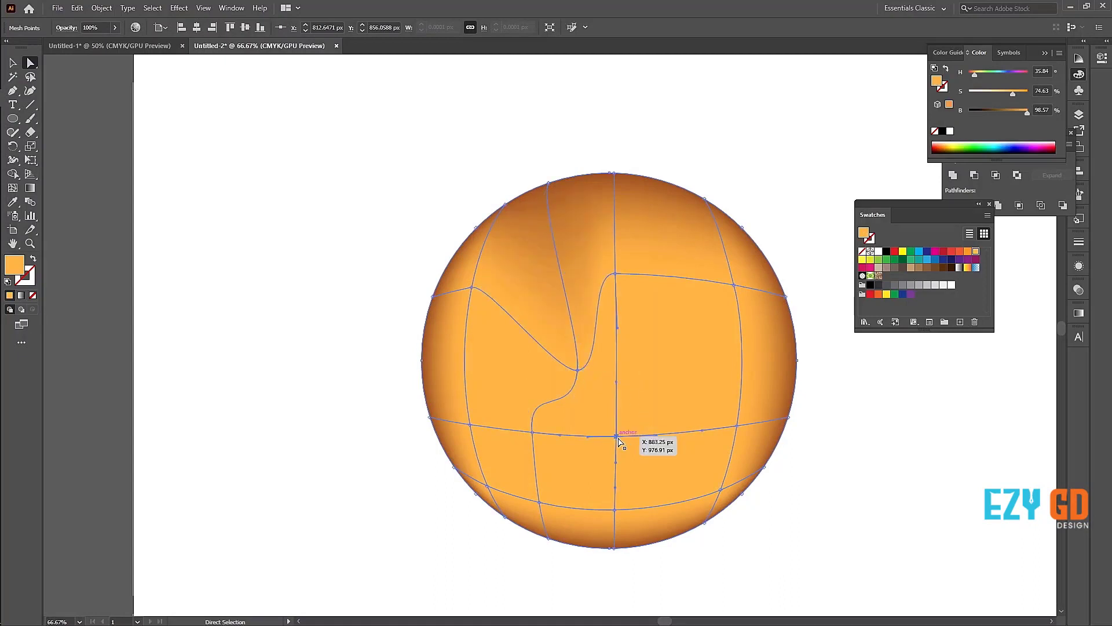
pyautogui.moveTo(615, 435); pyautogui.dragTo(662, 384)
pyautogui.moveTo(529, 438); pyautogui.dragTo(494, 377)
pyautogui.moveTo(615, 274); pyautogui.dragTo(668, 271)
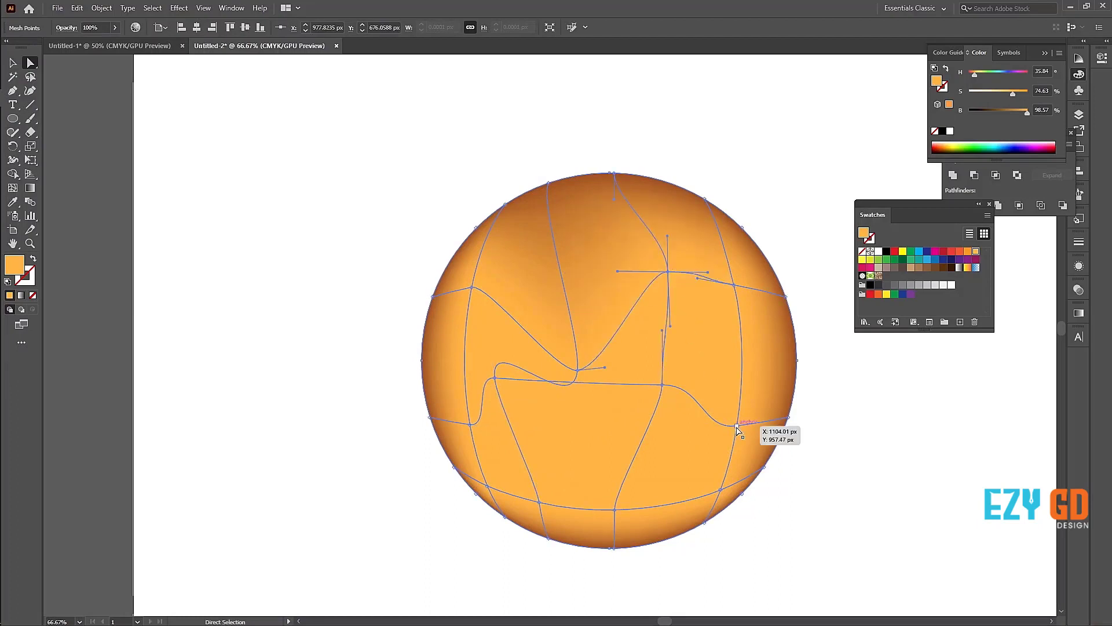
pyautogui.moveTo(736, 425); pyautogui.dragTo(720, 345)
pyautogui.moveTo(660, 390); pyautogui.dragTo(597, 427)
pyautogui.moveTo(472, 288); pyautogui.dragTo(505, 305)
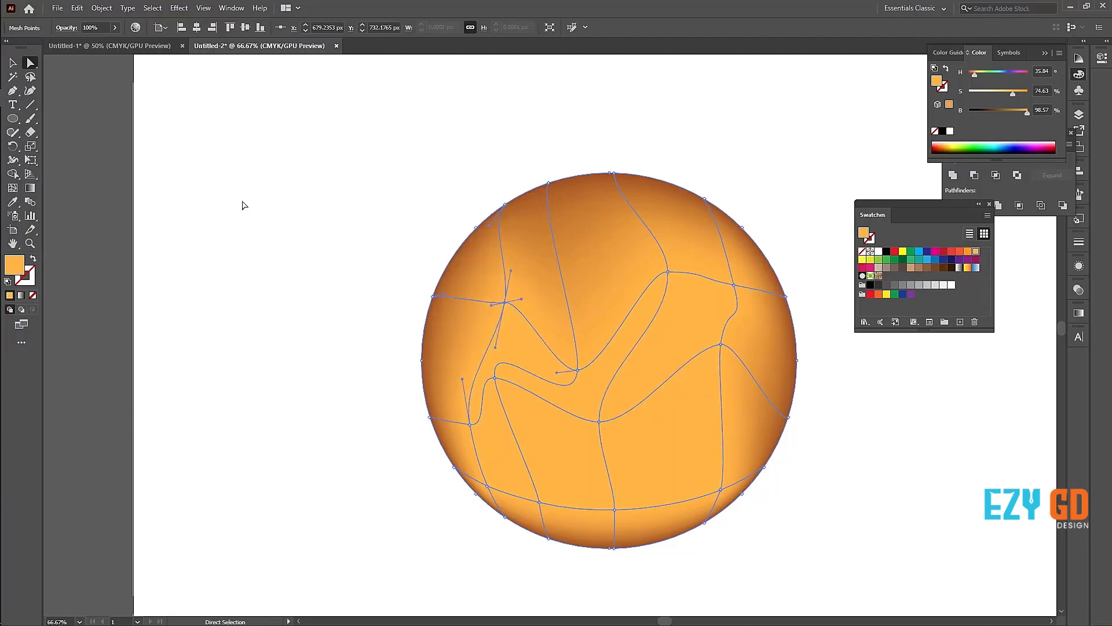
pyautogui.click(13, 63)
pyautogui.click(215, 187)
# Step: Select the distorted mesh circle and delete it
pyautogui.moveTo(694, 362); pyautogui.dragTo(519, 269)
pyautogui.click(786, 164)
pyautogui.click(488, 283)
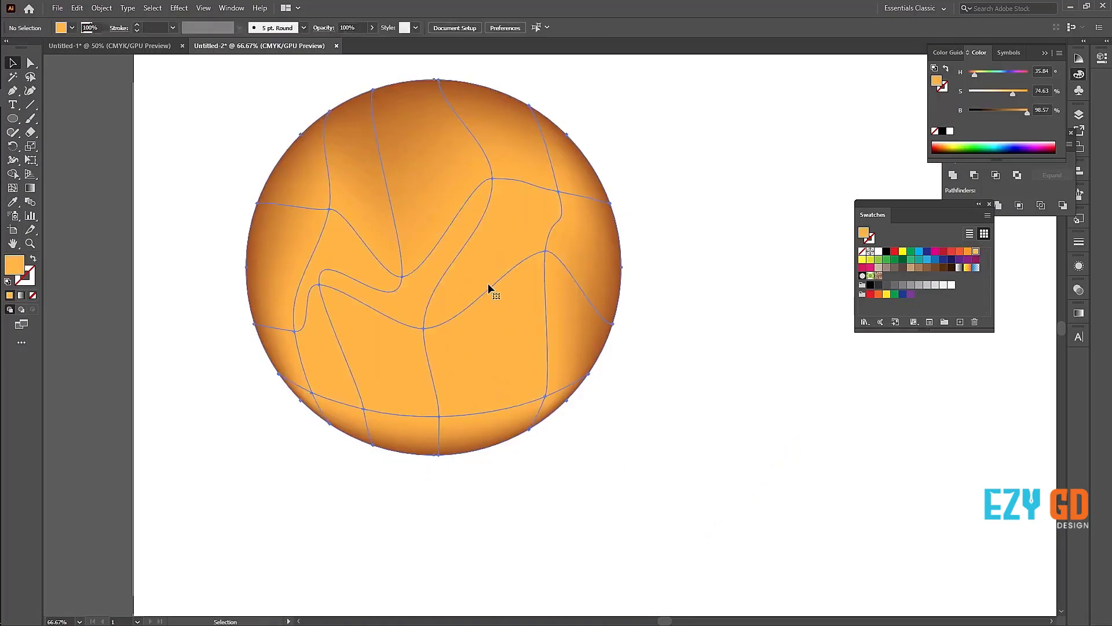
pyautogui.press('Delete')
# Step: Draw a light orange rectangle about 1062 by 577 px and add a mesh point near its upper left corner
pyautogui.click(20, 118)
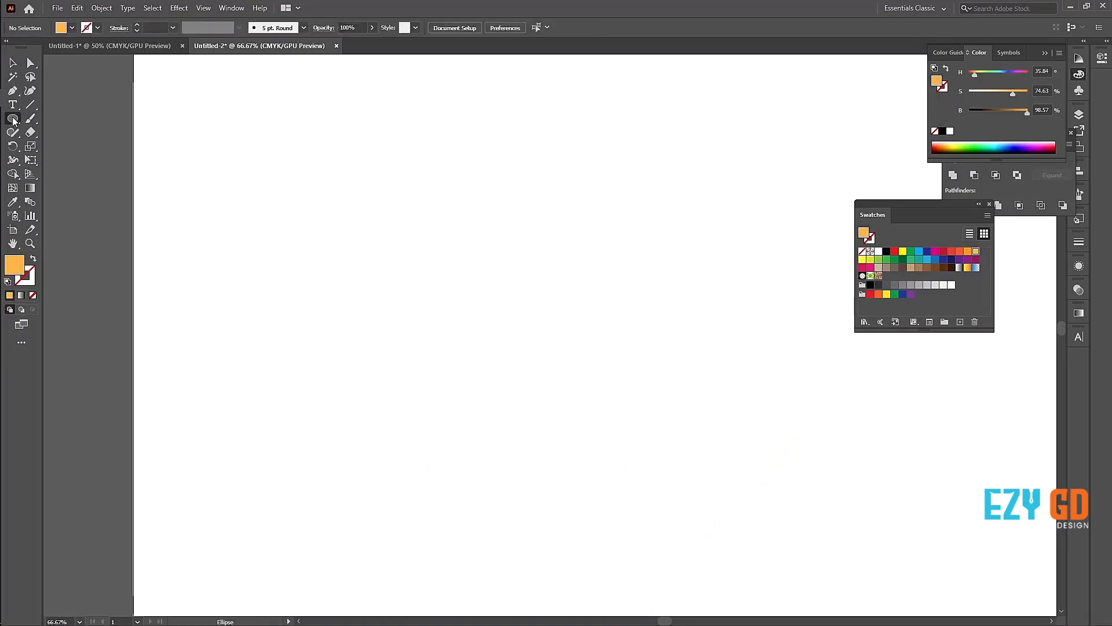
pyautogui.click(70, 118)
pyautogui.moveTo(274, 185); pyautogui.dragTo(854, 500)
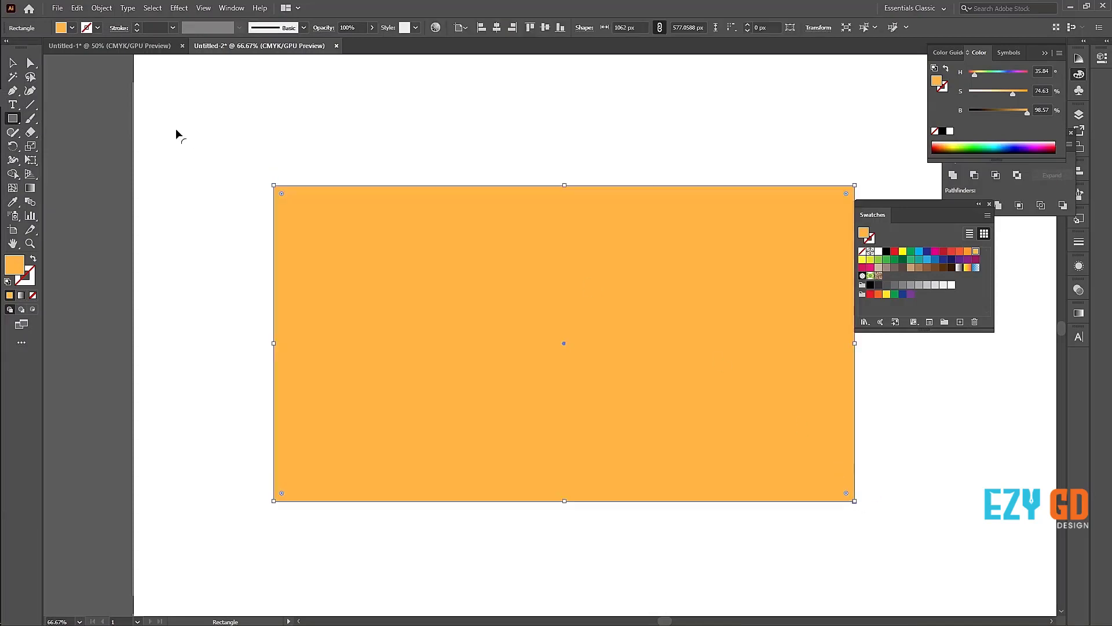
pyautogui.click(13, 189)
pyautogui.click(336, 227)
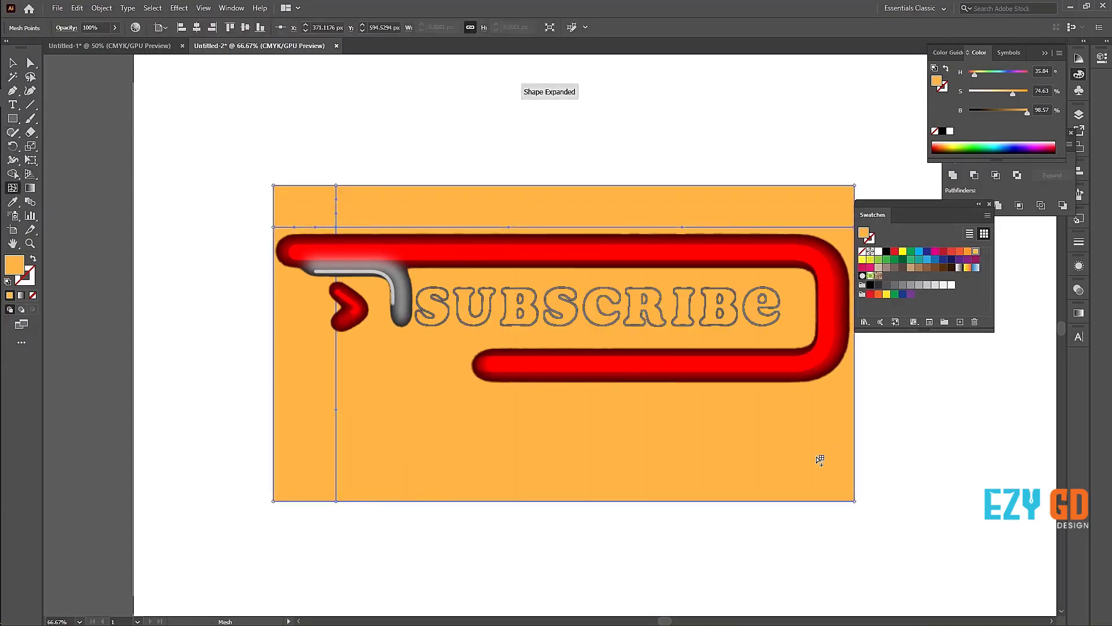
# Step: Add a mesh point near the rectangle's lower right corner, move the Swatches panel clear of the artwork and select the mesh rectangle
pyautogui.click(790, 450)
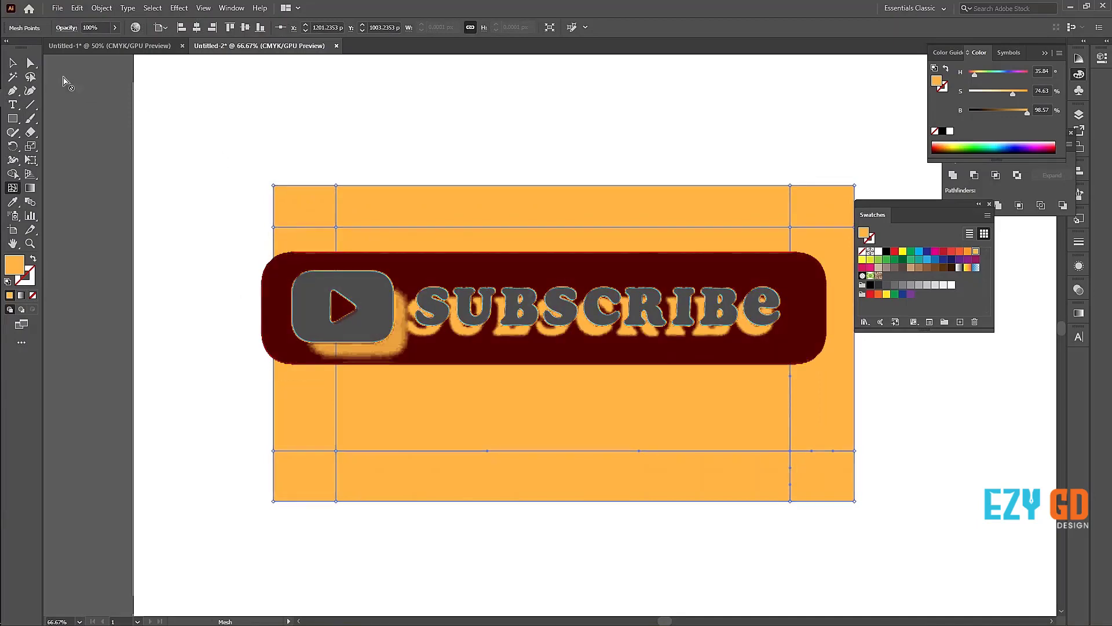
pyautogui.click(30, 76)
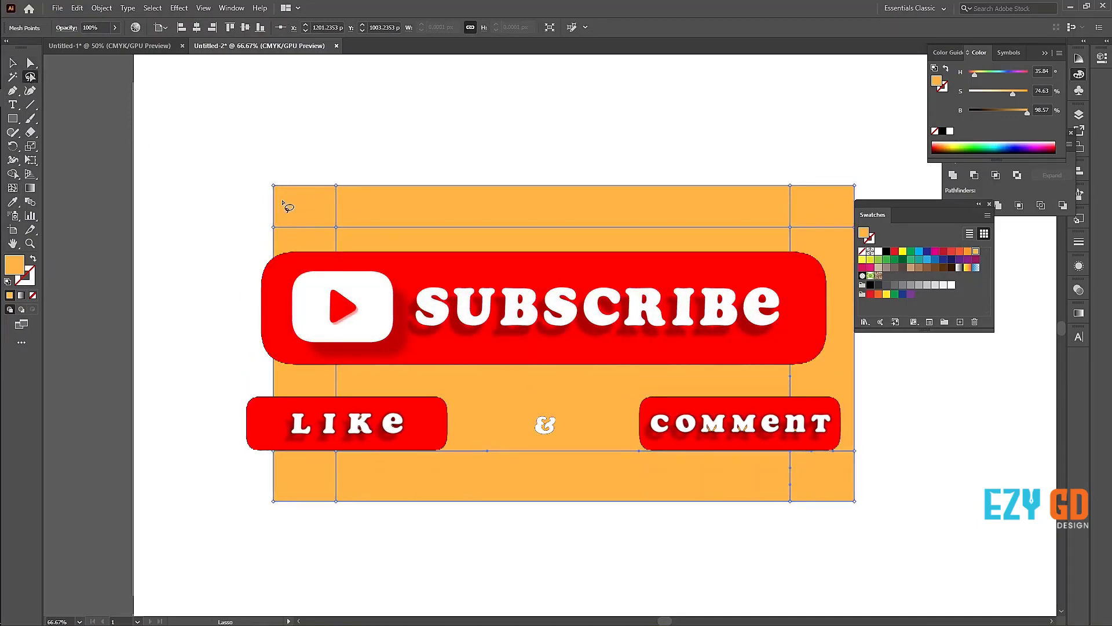
pyautogui.moveTo(226, 191)
pyautogui.mouseDown()
pyautogui.moveTo(534, 206)
pyautogui.moveTo(790, 201)
pyautogui.moveTo(824, 235)
pyautogui.moveTo(841, 311)
pyautogui.moveTo(814, 494)
pyautogui.moveTo(677, 474)
pyautogui.moveTo(302, 469)
pyautogui.moveTo(322, 386)
pyautogui.moveTo(297, 244)
pyautogui.moveTo(276, 220)
pyautogui.moveTo(205, 305)
pyautogui.moveTo(211, 430)
pyautogui.moveTo(303, 560)
pyautogui.moveTo(466, 591)
pyautogui.moveTo(861, 512)
pyautogui.moveTo(983, 451)
pyautogui.moveTo(1052, 252)
pyautogui.moveTo(1014, 173)
pyautogui.moveTo(714, 132)
pyautogui.moveTo(248, 157)
pyautogui.moveTo(215, 186)
pyautogui.moveTo(237, 196)
pyautogui.mouseUp()
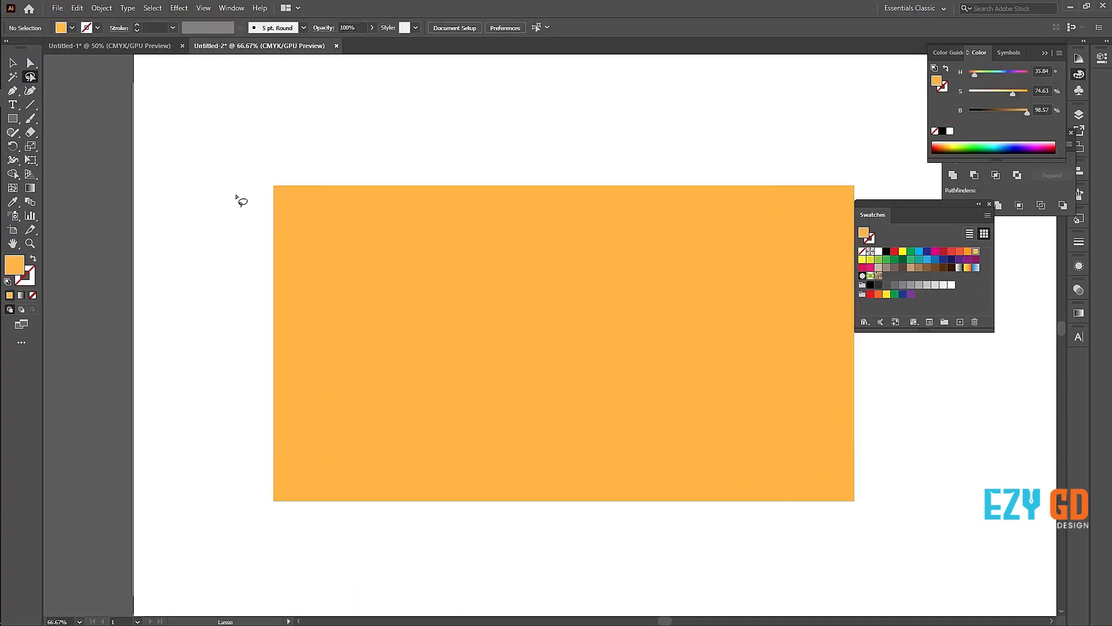
pyautogui.click(13, 63)
pyautogui.moveTo(919, 246); pyautogui.dragTo(994, 338)
pyautogui.click(640, 288)
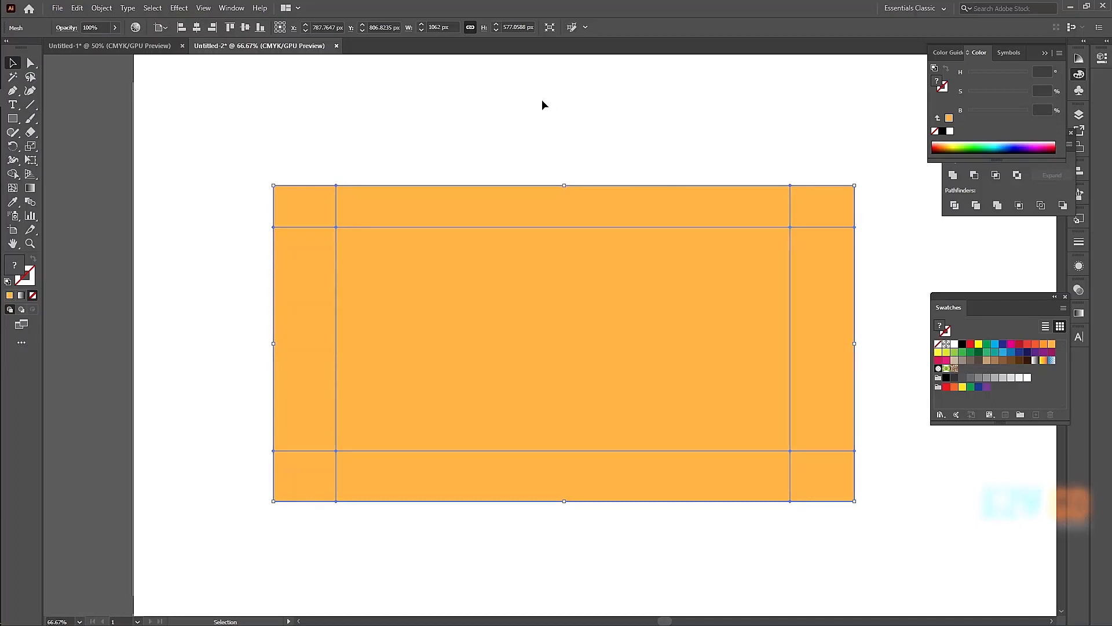
# Step: Pull the right mesh point of the top edge upward and bend the left point's handle downward with Direct Selection to curve the edge
pyautogui.click(30, 63)
pyautogui.moveTo(780, 156); pyautogui.dragTo(781, 123)
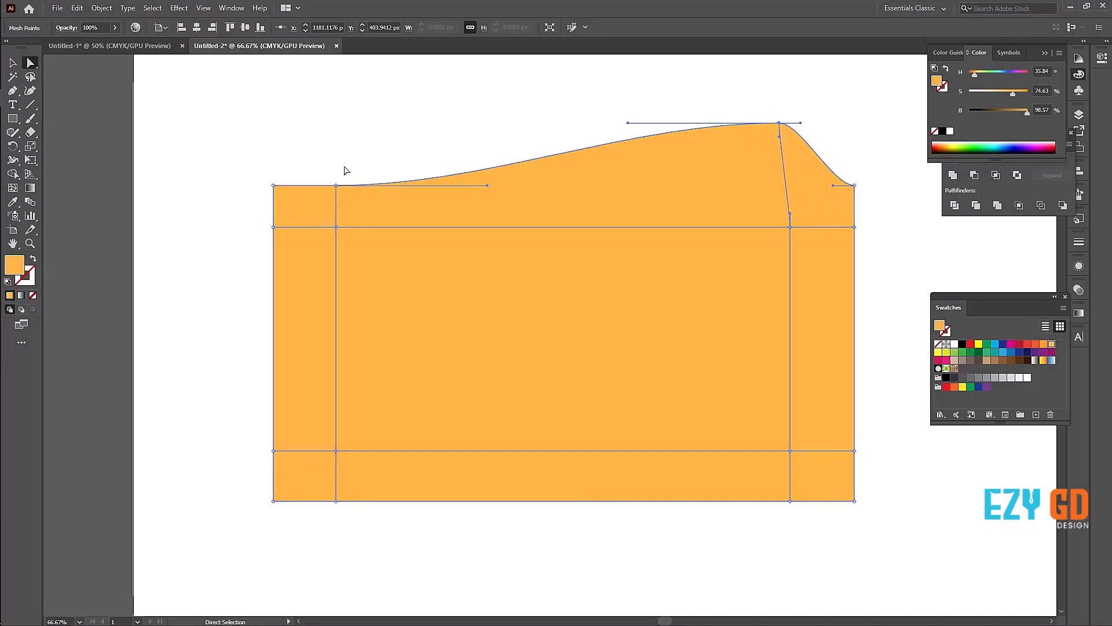
pyautogui.moveTo(336, 185); pyautogui.dragTo(361, 290)
pyautogui.hotkey('ctrl', 'z')
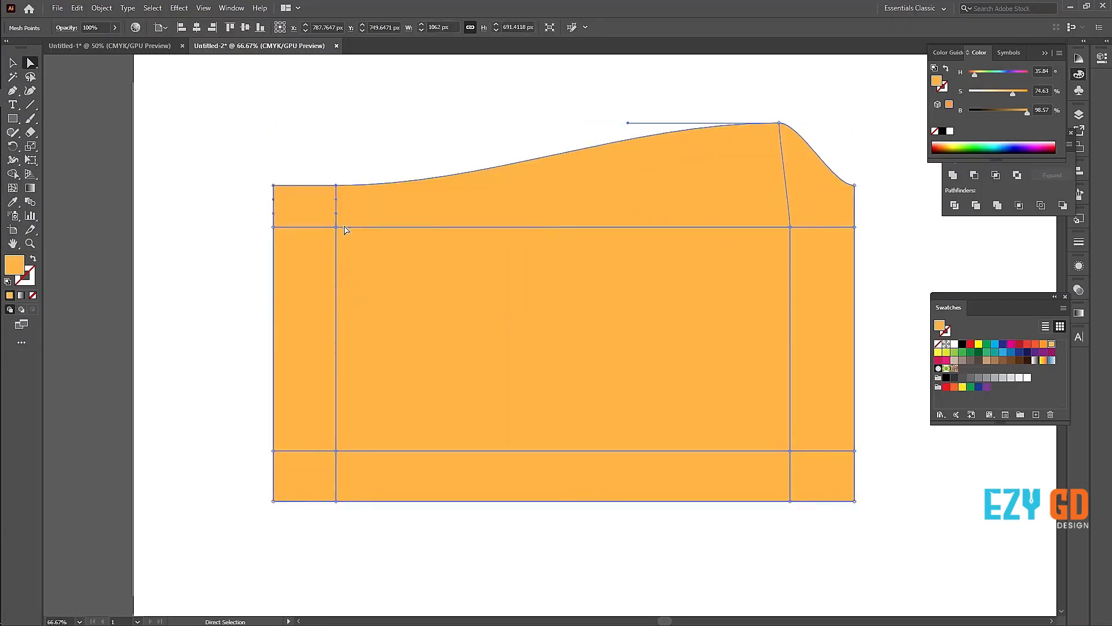
pyautogui.moveTo(323, 169); pyautogui.dragTo(350, 186)
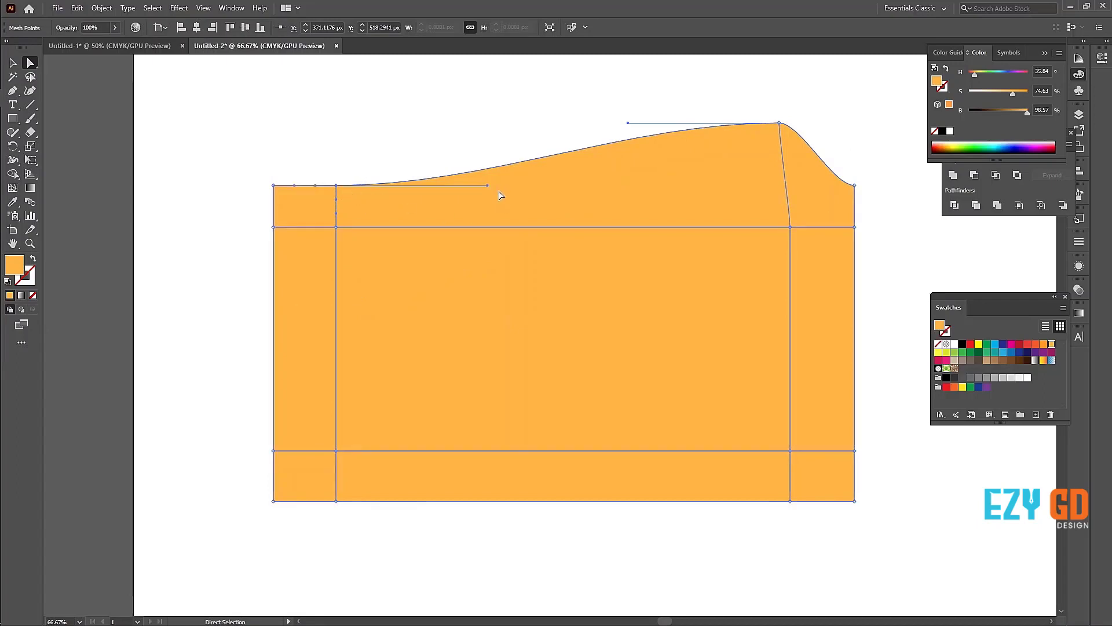
pyautogui.moveTo(487, 186); pyautogui.dragTo(488, 274)
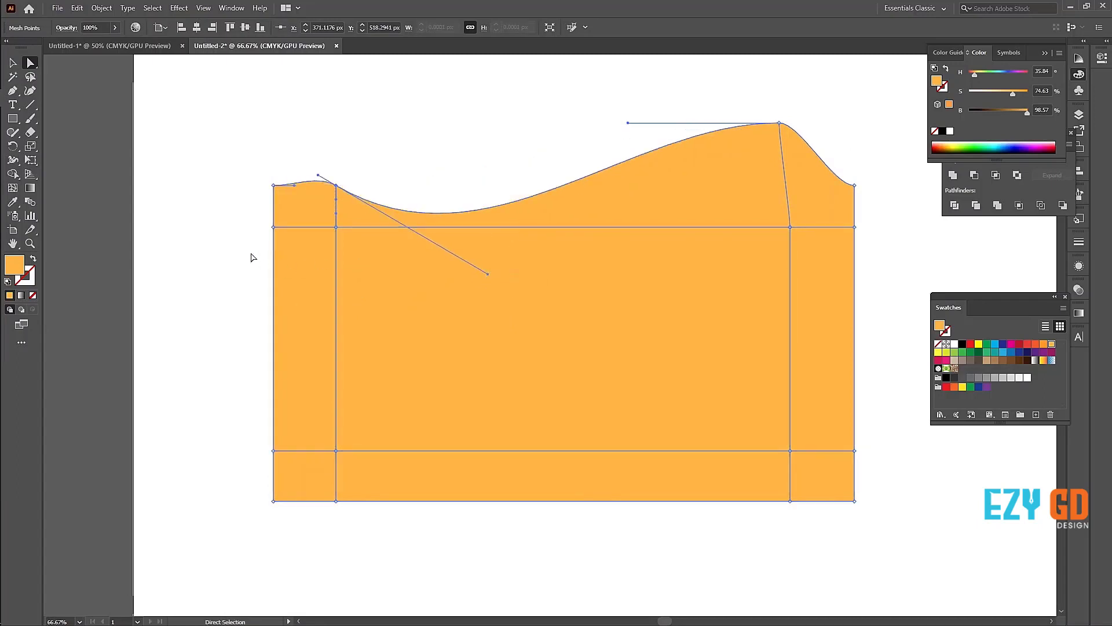
# Step: Try bending the rectangle's left edge by pulling a mesh point handle outward, and undo the reshaping of its edges
pyautogui.moveTo(221, 202); pyautogui.dragTo(365, 318)
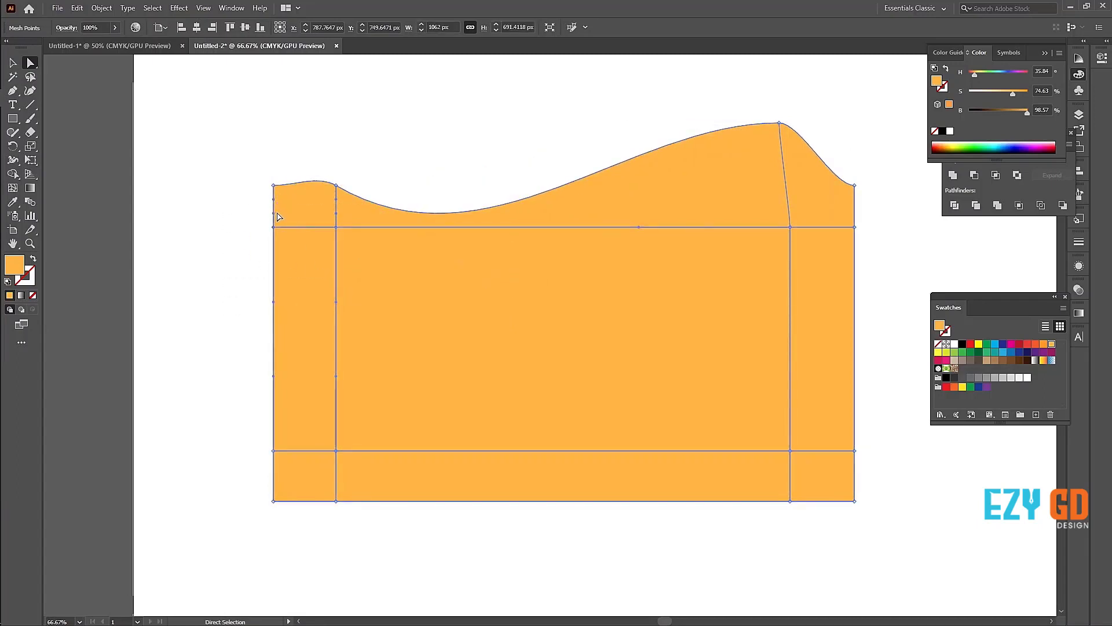
pyautogui.moveTo(277, 213); pyautogui.dragTo(200, 187)
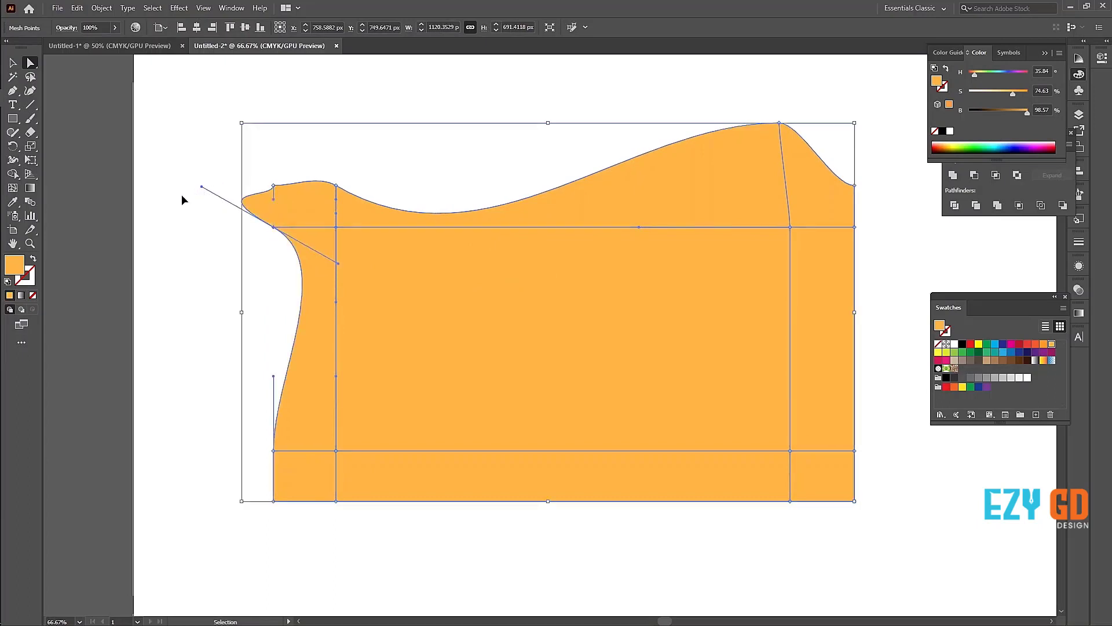
pyautogui.hotkey('ctrl', 'z')
pyautogui.hotkey('ctrl', 'z')
pyautogui.hotkey('ctrl', 'z')
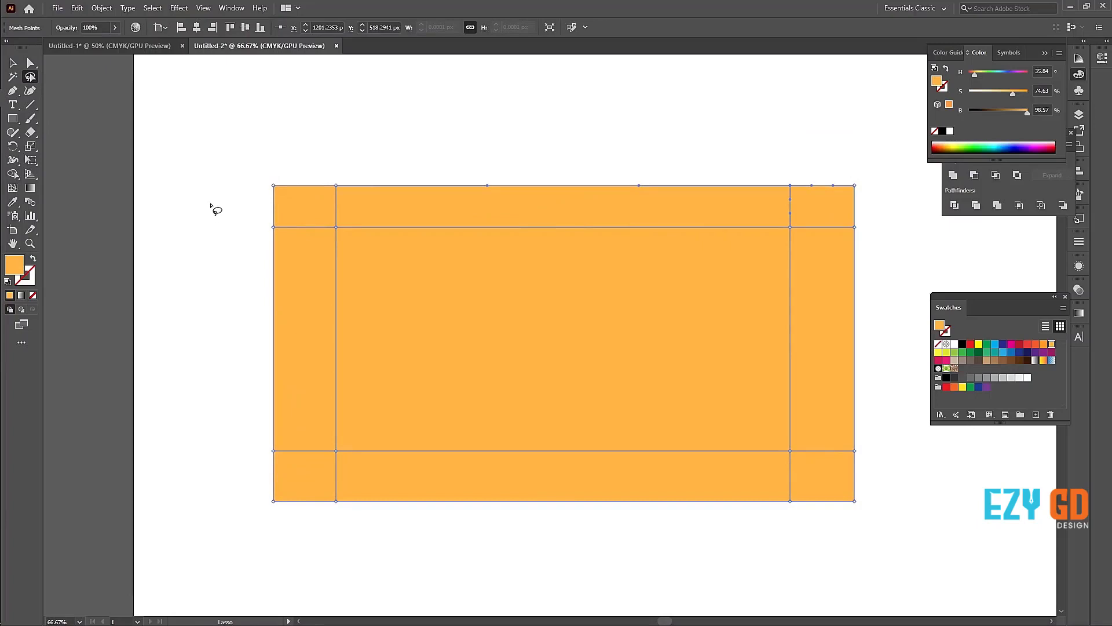
# Step: Remove the mesh point near the rectangle's lower right corner together with its mesh lines, using the Lasso
pyautogui.moveTo(211, 203)
pyautogui.mouseDown()
pyautogui.moveTo(682, 198)
pyautogui.moveTo(818, 213)
pyautogui.moveTo(795, 427)
pyautogui.mouseUp()
pyautogui.press('Delete')
pyautogui.moveTo(203, 204)
pyautogui.mouseDown()
pyautogui.moveTo(629, 214)
pyautogui.moveTo(827, 199)
pyautogui.mouseUp()
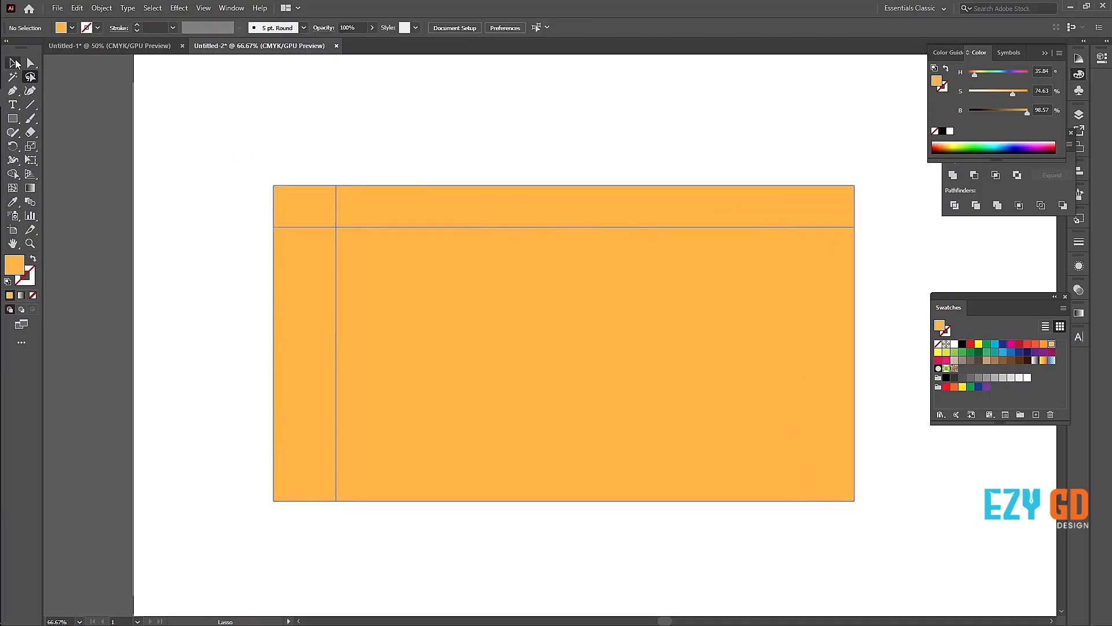
# Step: Add mesh points near the rectangle's upper right and lower right corners, aligned on the same vertical mesh line
pyautogui.click(13, 63)
pyautogui.moveTo(256, 122); pyautogui.dragTo(851, 539)
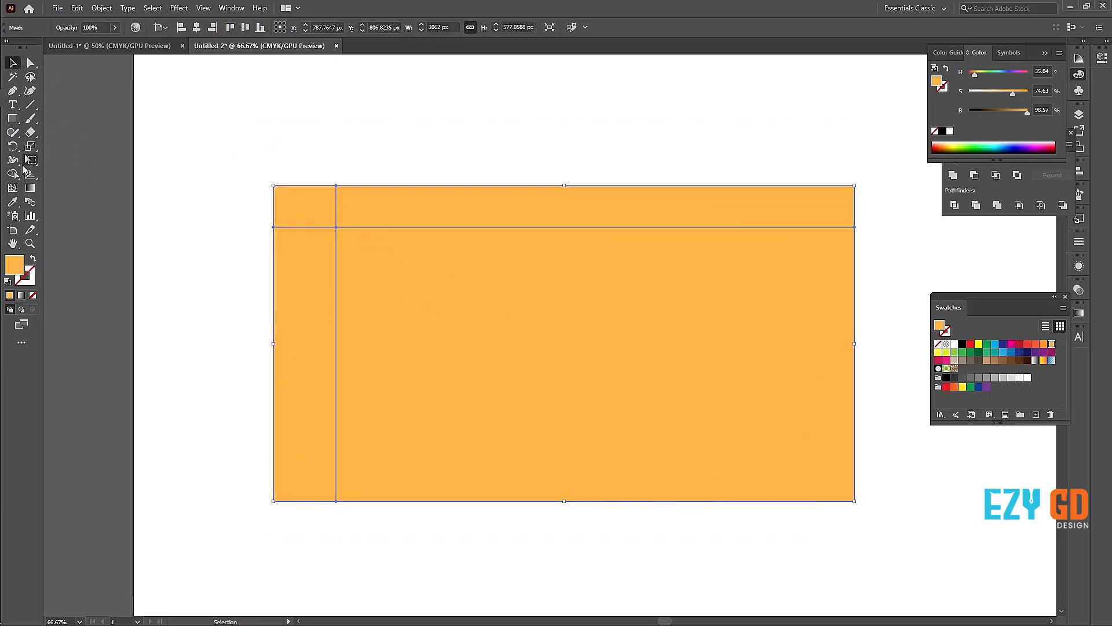
pyautogui.click(13, 189)
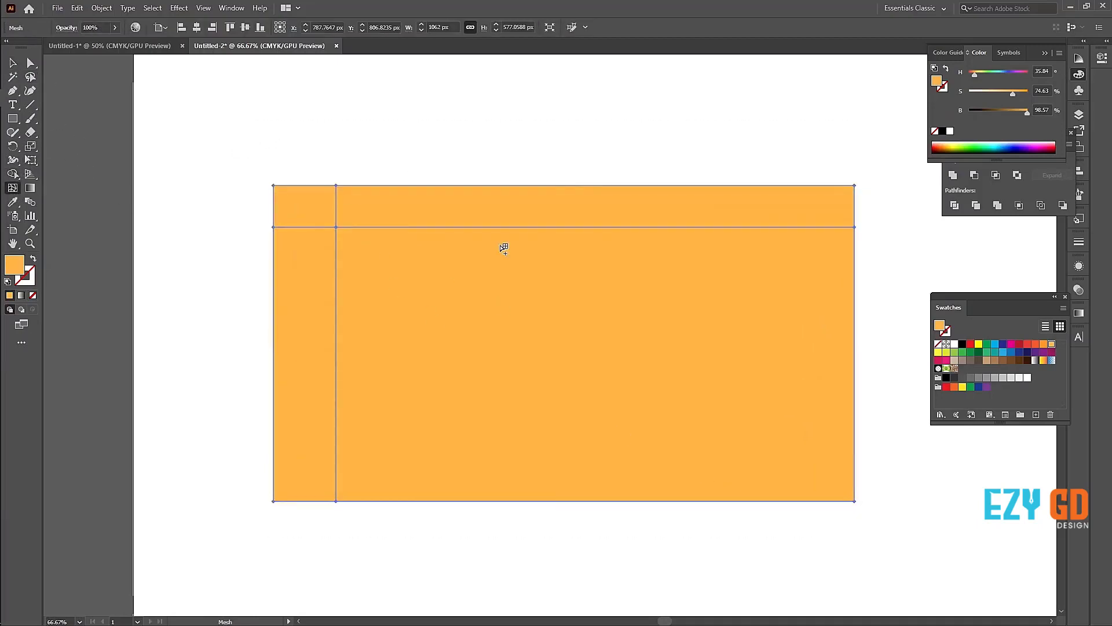
pyautogui.click(819, 230)
pyautogui.click(620, 450)
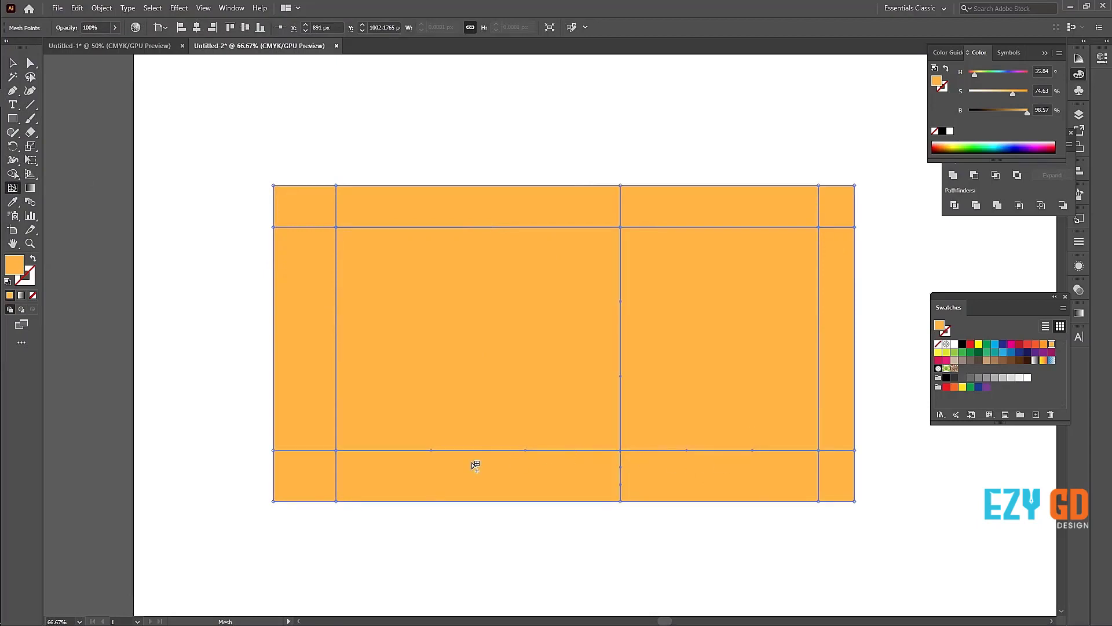
pyautogui.hotkey('ctrl', 'z')
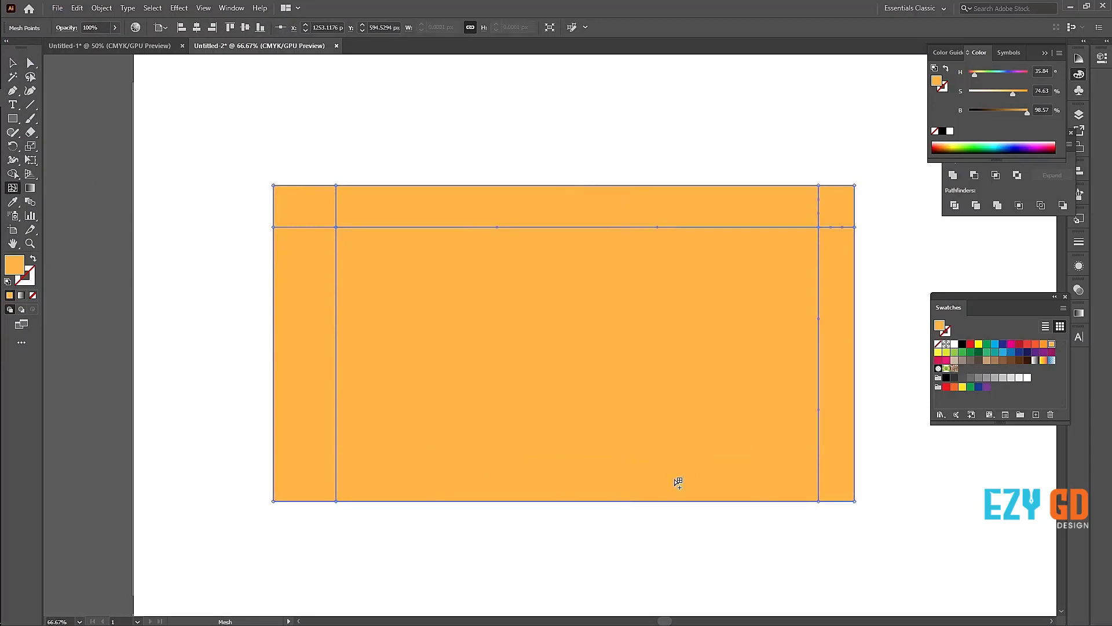
pyautogui.click(820, 477)
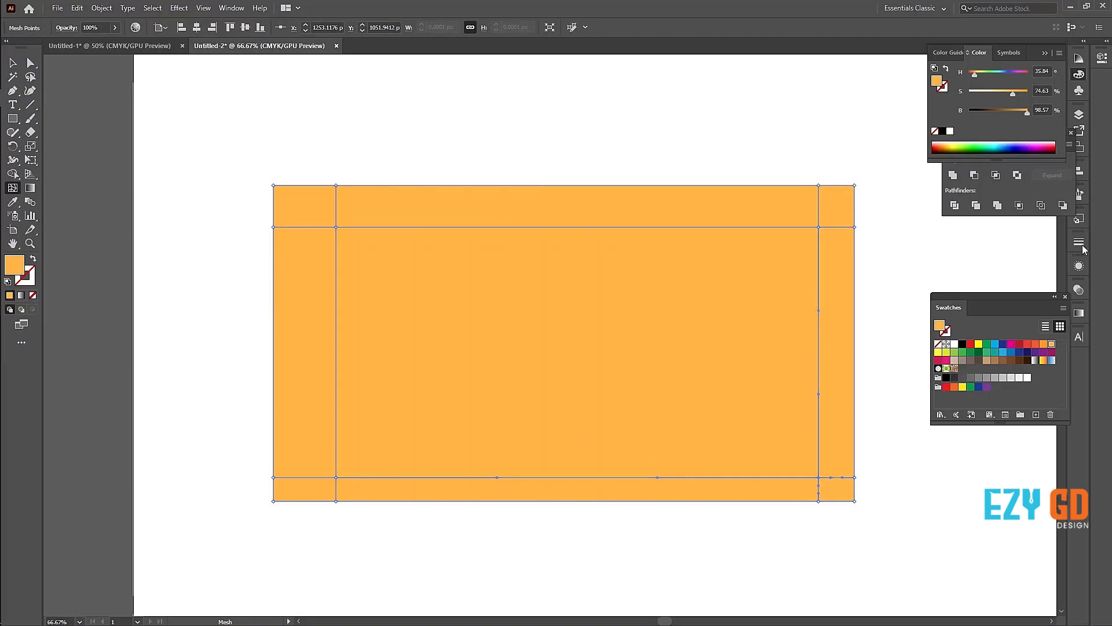
# Step: Select all outer edge mesh points of the rectangle, shade them brown (H 33, S 92, B 71) and deselect
pyautogui.click(31, 63)
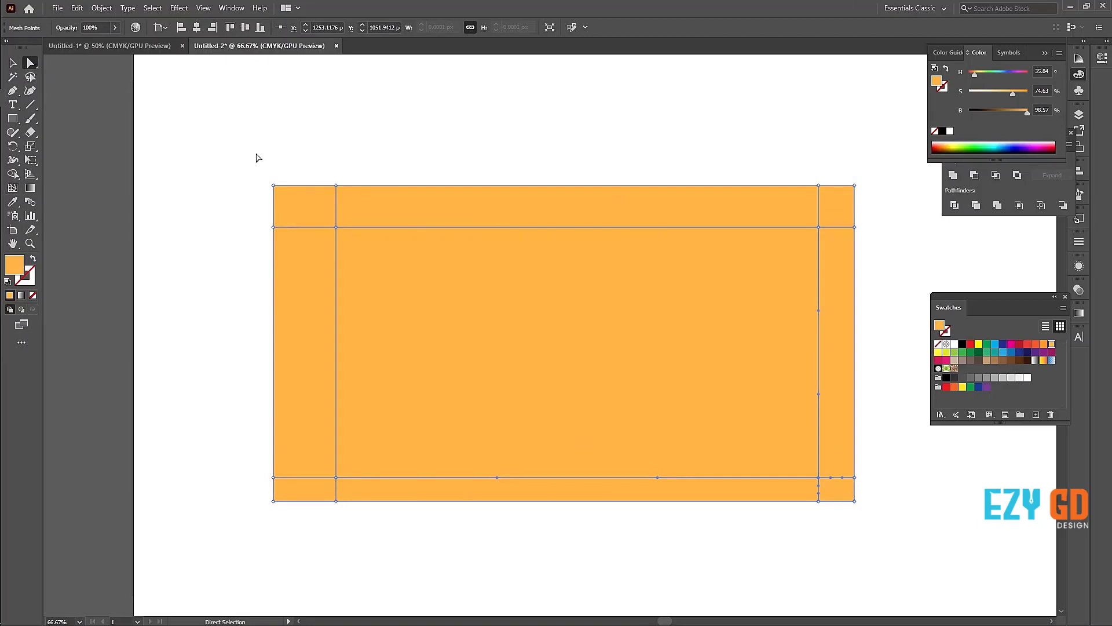
pyautogui.moveTo(238, 153); pyautogui.dragTo(878, 217)
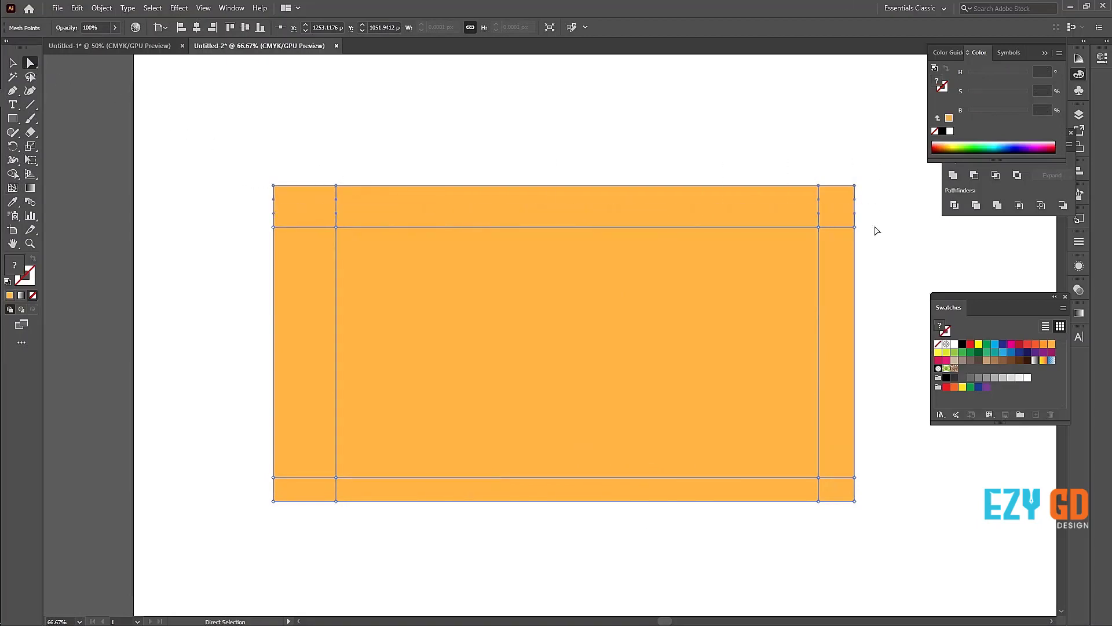
pyautogui.moveTo(877, 540); pyautogui.dragTo(832, 233)
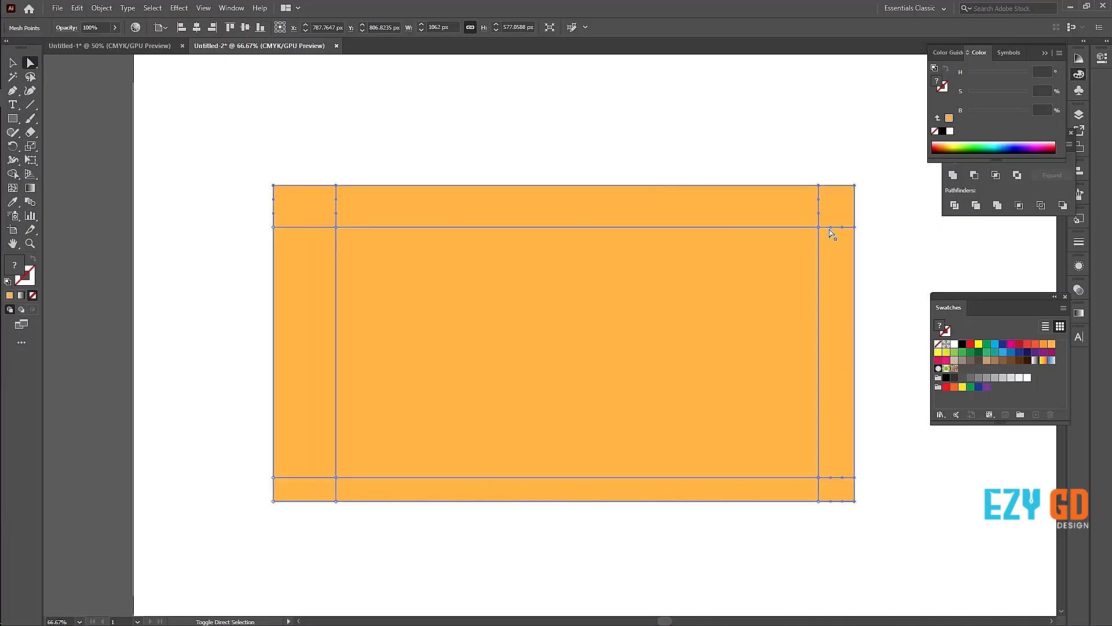
pyautogui.moveTo(834, 523); pyautogui.dragTo(247, 495)
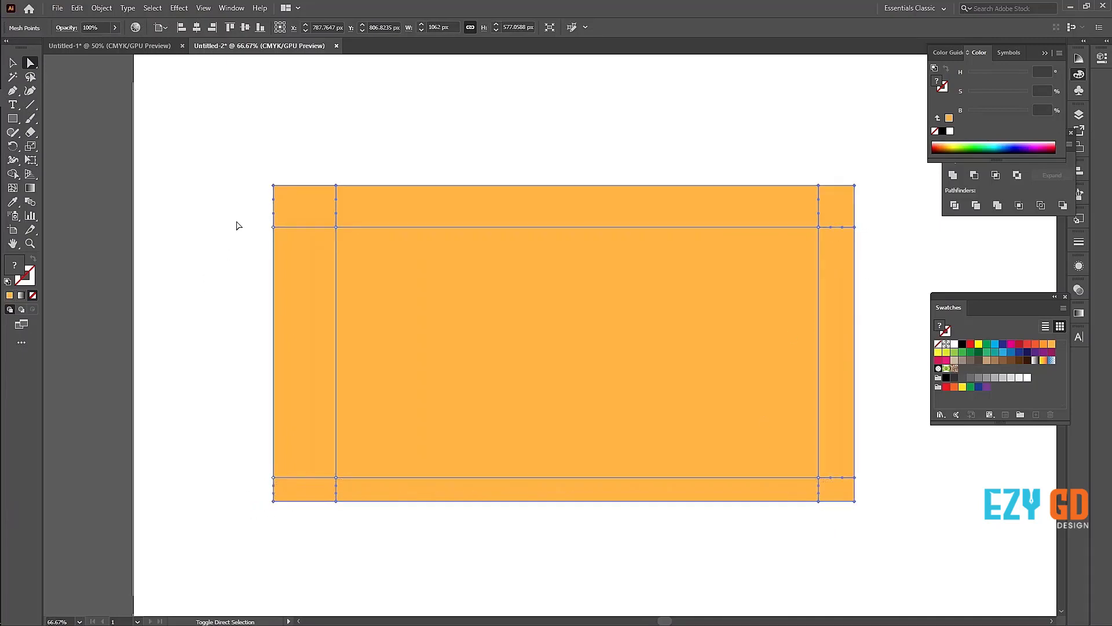
pyautogui.moveTo(246, 213); pyautogui.dragTo(310, 491)
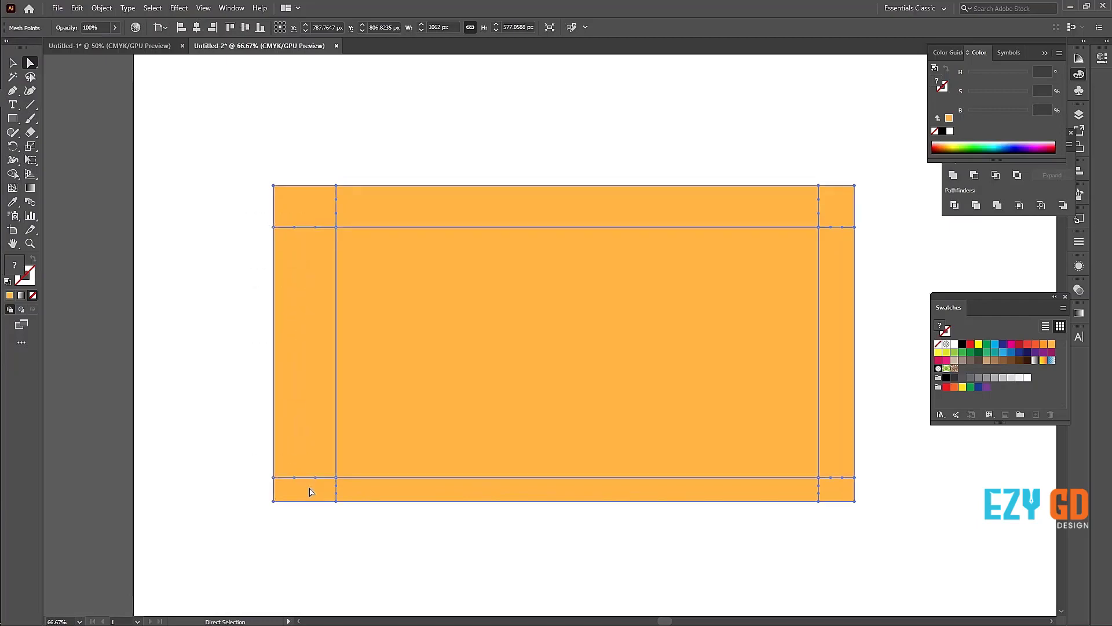
pyautogui.click(978, 142)
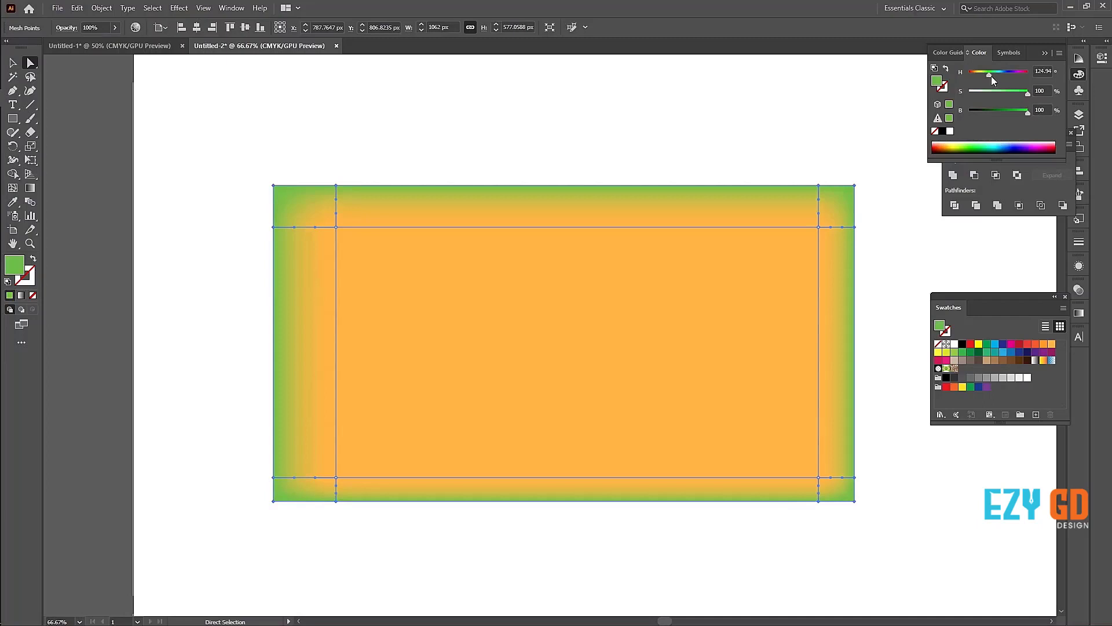
pyautogui.moveTo(988, 74); pyautogui.dragTo(975, 73)
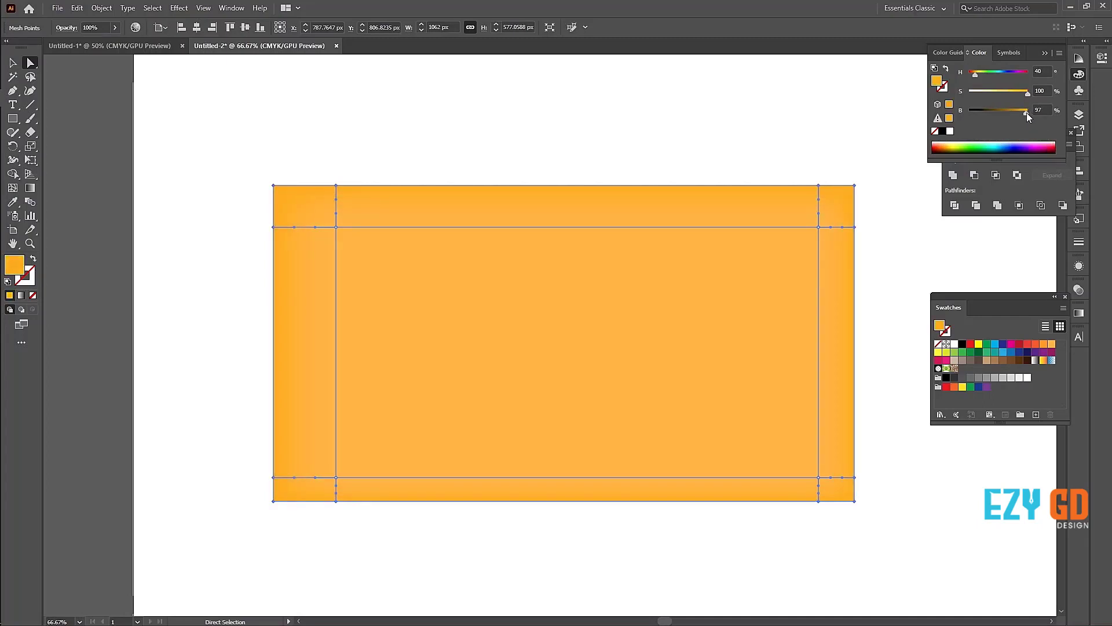
pyautogui.moveTo(1022, 112)
pyautogui.mouseDown()
pyautogui.moveTo(994, 113)
pyautogui.moveTo(1008, 114)
pyautogui.mouseUp()
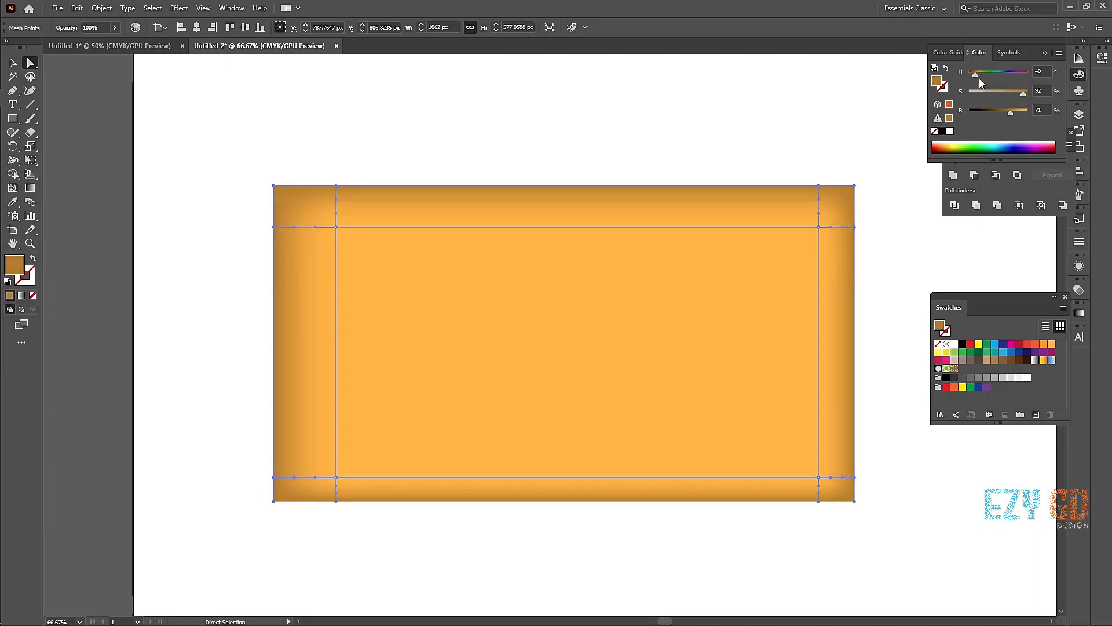
pyautogui.moveTo(975, 75); pyautogui.dragTo(975, 75)
pyautogui.press('v')
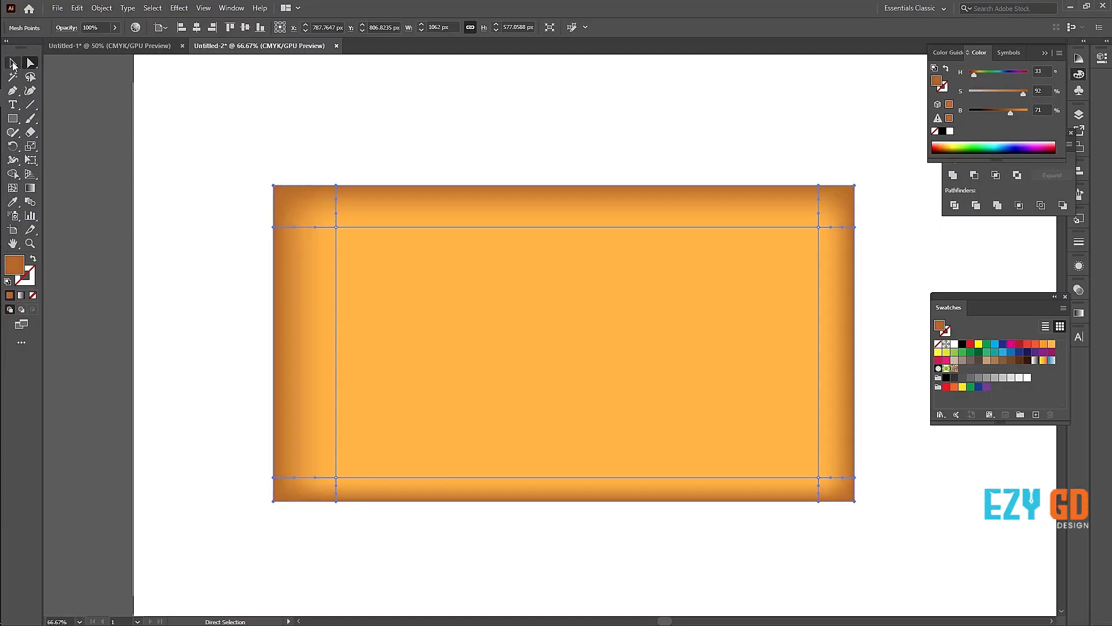
pyautogui.click(219, 139)
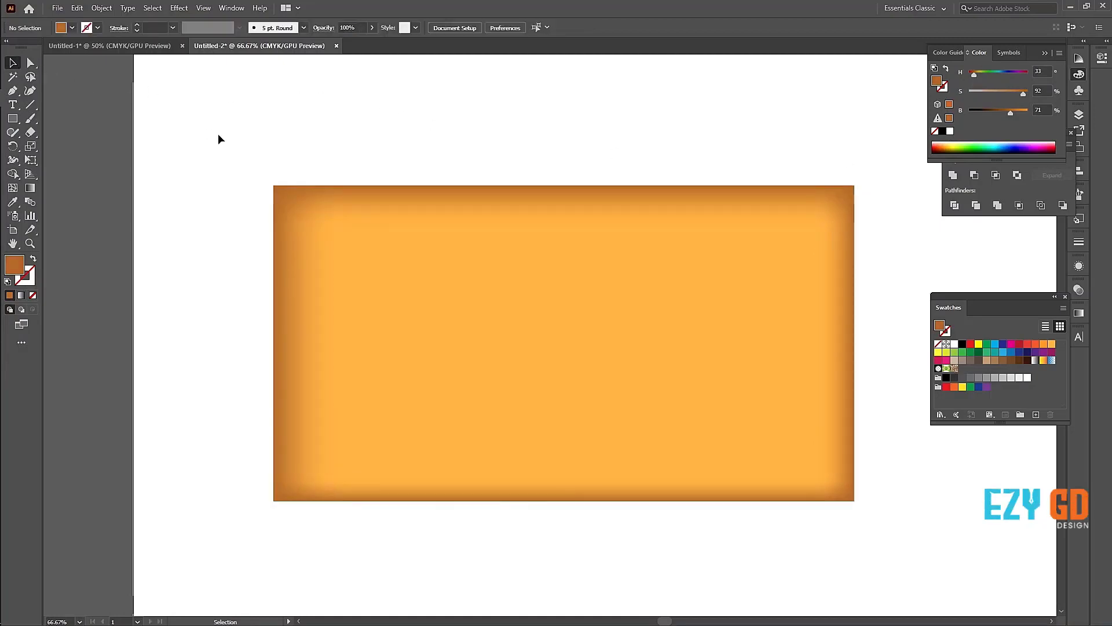
# Step: Delete the shaded rectangle and draw a dark gray circle about 396 px in diameter
pyautogui.moveTo(194, 137); pyautogui.dragTo(727, 509)
pyautogui.press('Delete')
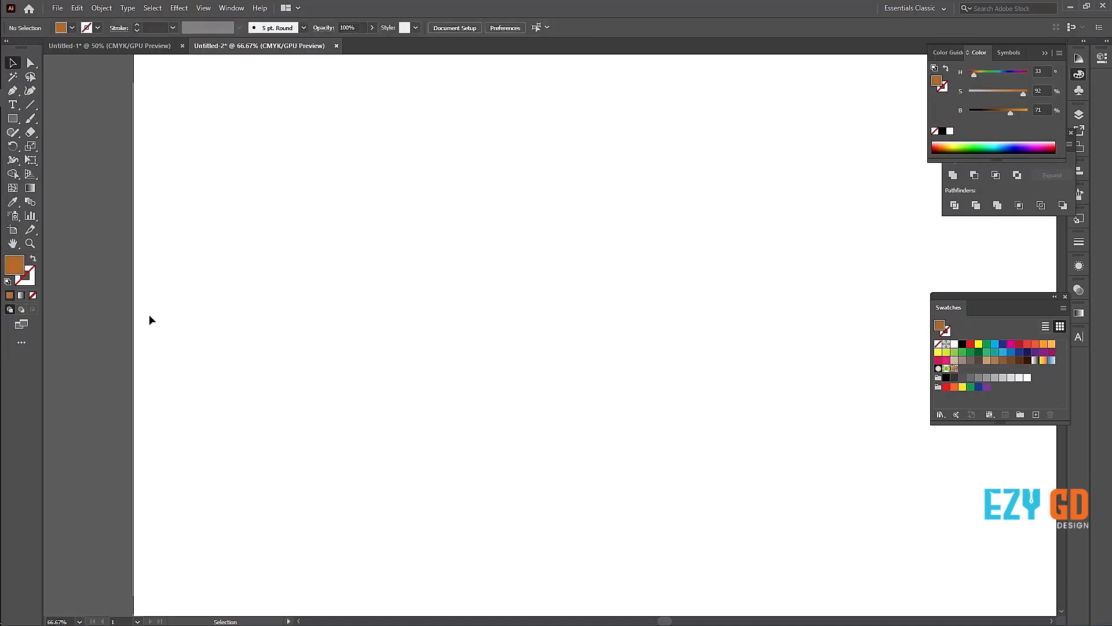
pyautogui.moveTo(12, 118); pyautogui.dragTo(61, 149)
pyautogui.moveTo(410, 212); pyautogui.dragTo(525, 289)
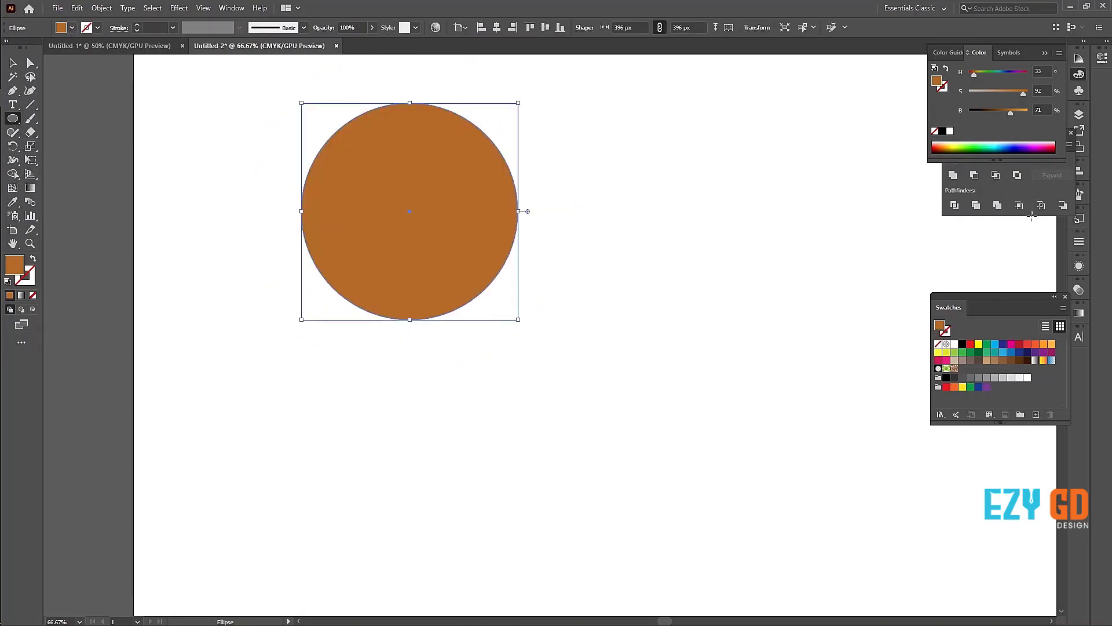
pyautogui.click(963, 378)
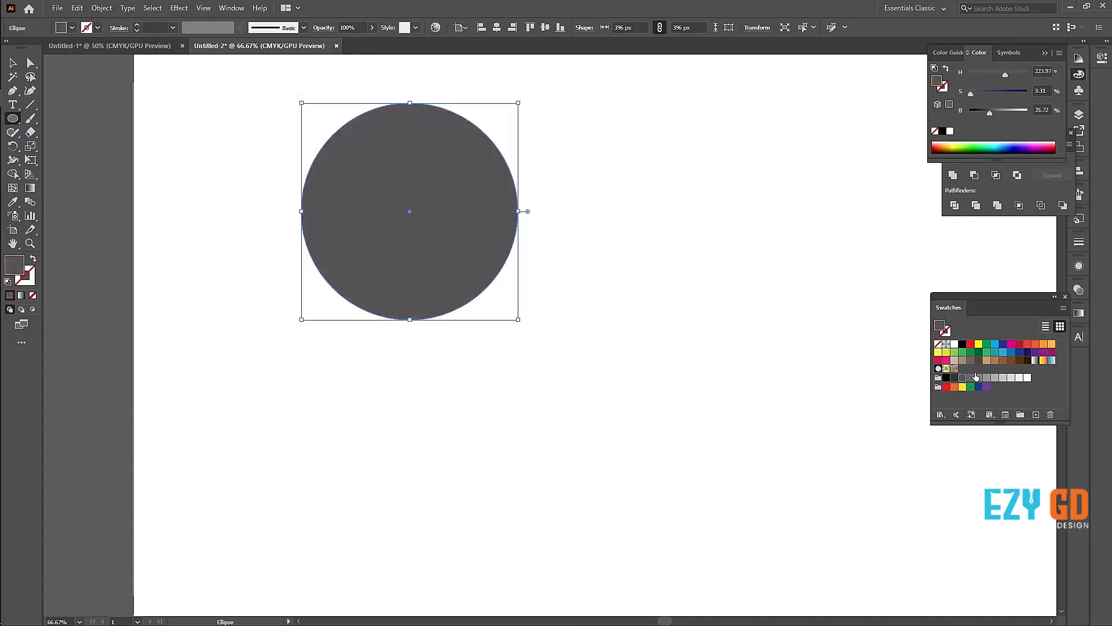
# Step: Add mesh points across the gray circle to build a grid of three horizontal and three vertical mesh lines
pyautogui.click(12, 188)
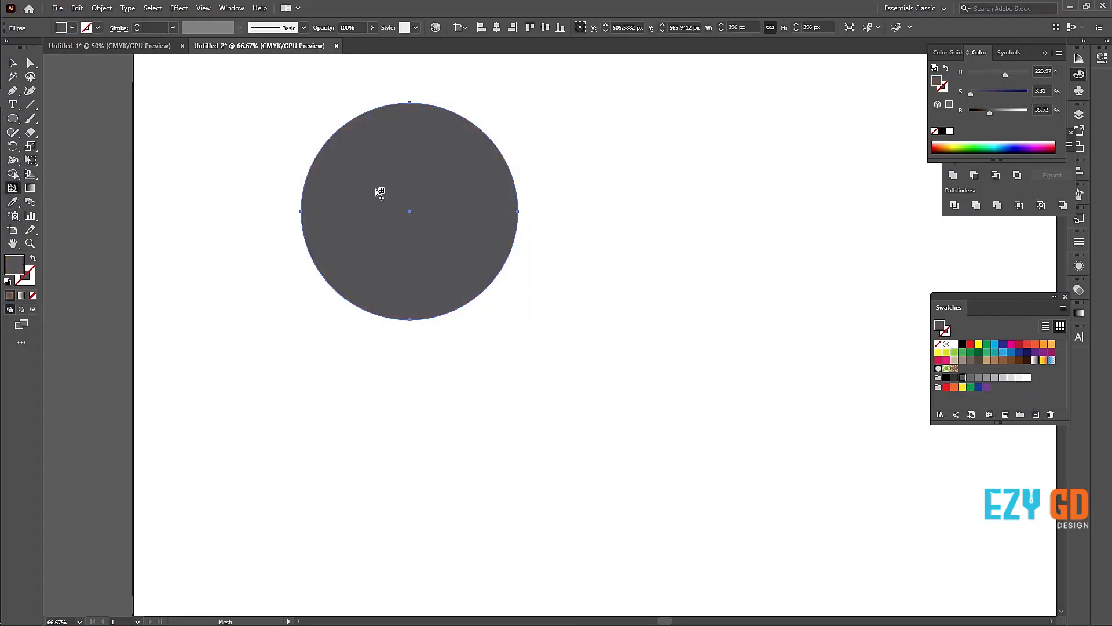
pyautogui.click(345, 199)
pyautogui.click(461, 194)
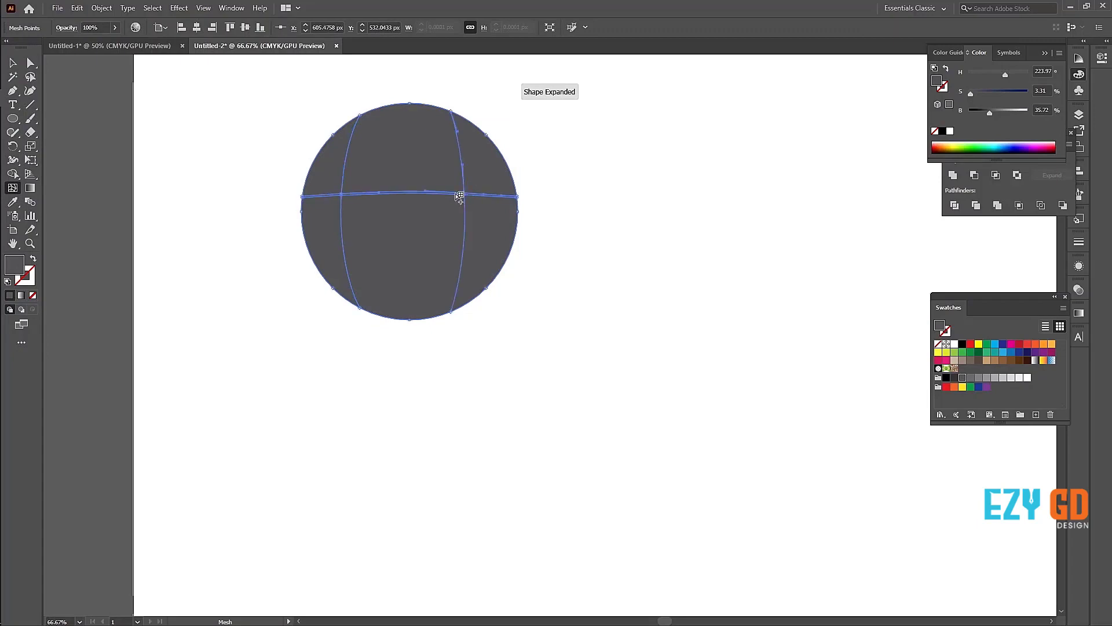
pyautogui.hotkey('ctrl', 'z')
pyautogui.click(455, 145)
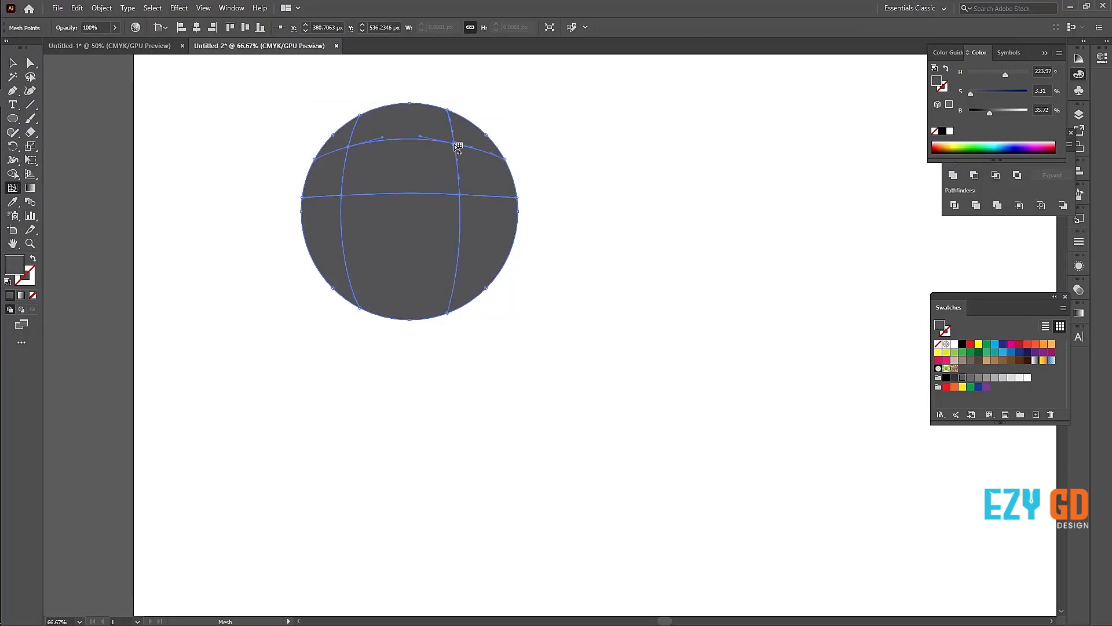
pyautogui.click(413, 264)
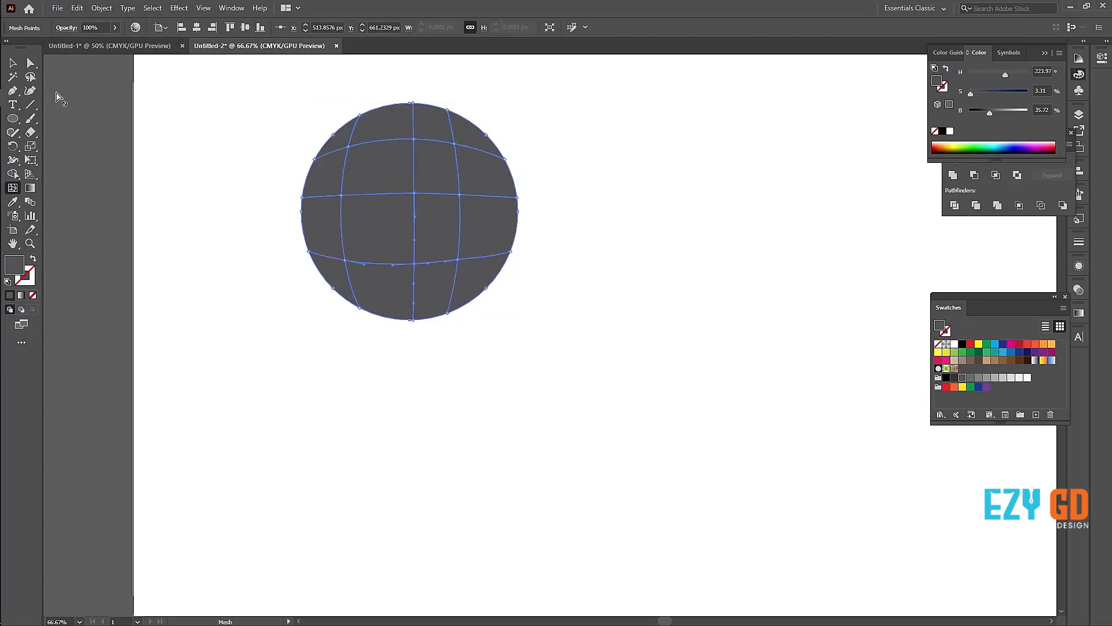
# Step: Lighten the gray circle's upper-left interior mesh point to brightness 95% and deselect the circle
pyautogui.click(12, 63)
pyautogui.click(31, 62)
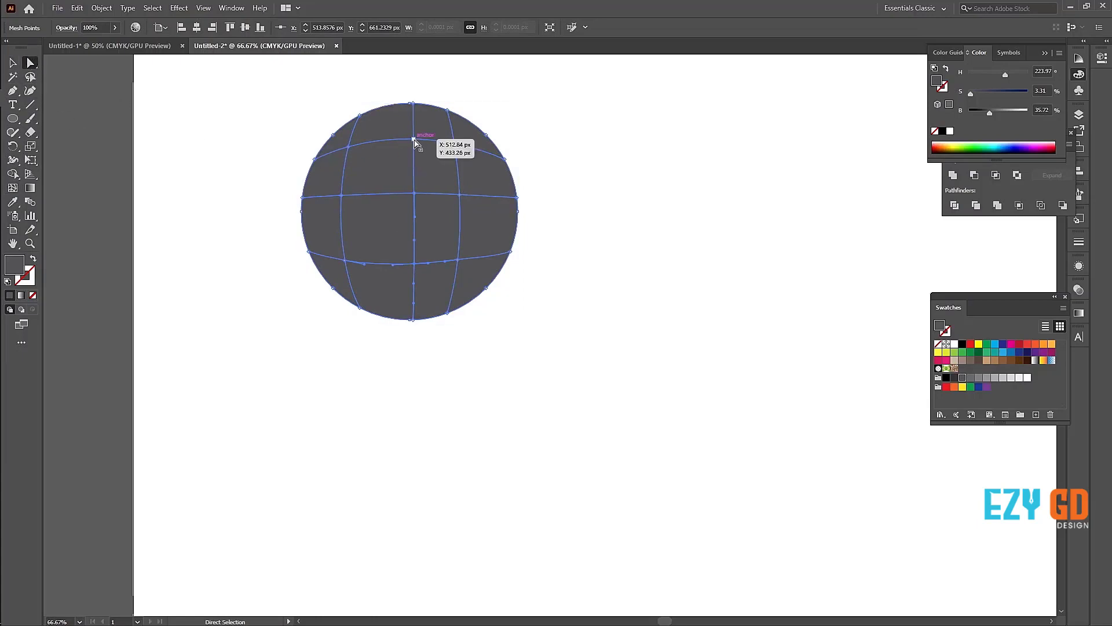
pyautogui.click(350, 148)
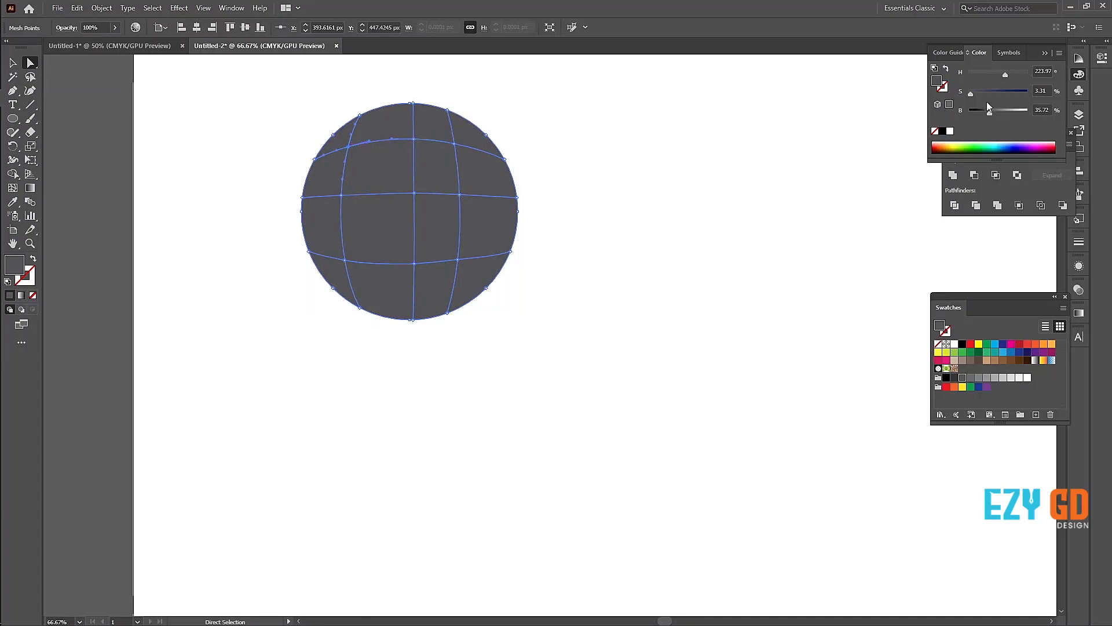
pyautogui.moveTo(988, 114); pyautogui.dragTo(1024, 113)
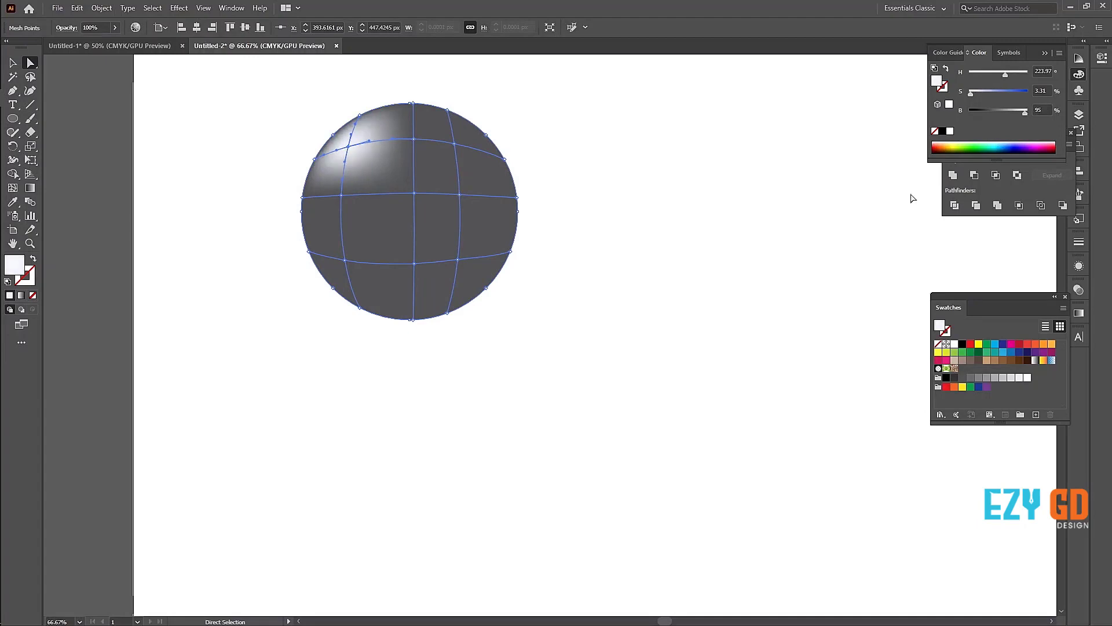
pyautogui.click(13, 66)
pyautogui.click(146, 171)
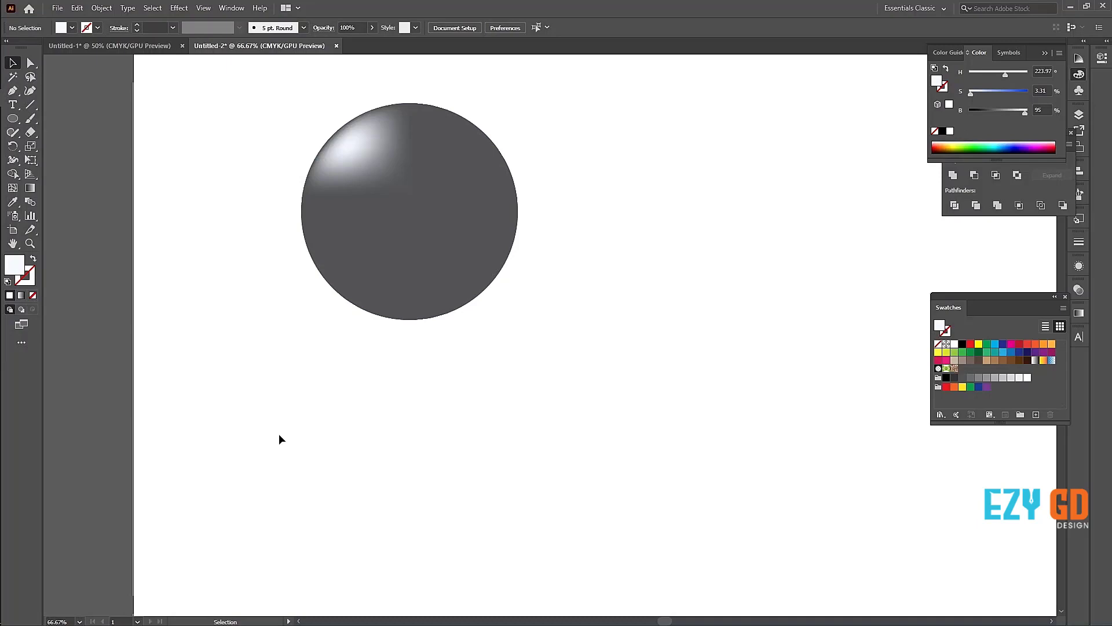
# Step: Delete the gray circle and draw a rectangle about 954 by 484 px filled with red
pyautogui.click(307, 168)
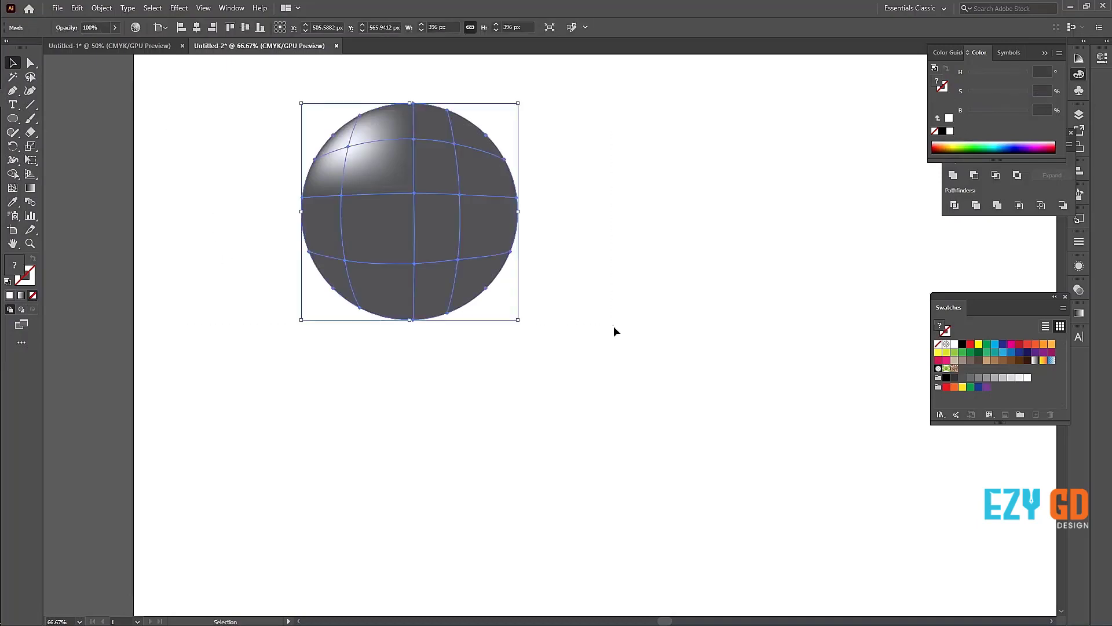
pyautogui.press('Delete')
pyautogui.click(12, 118)
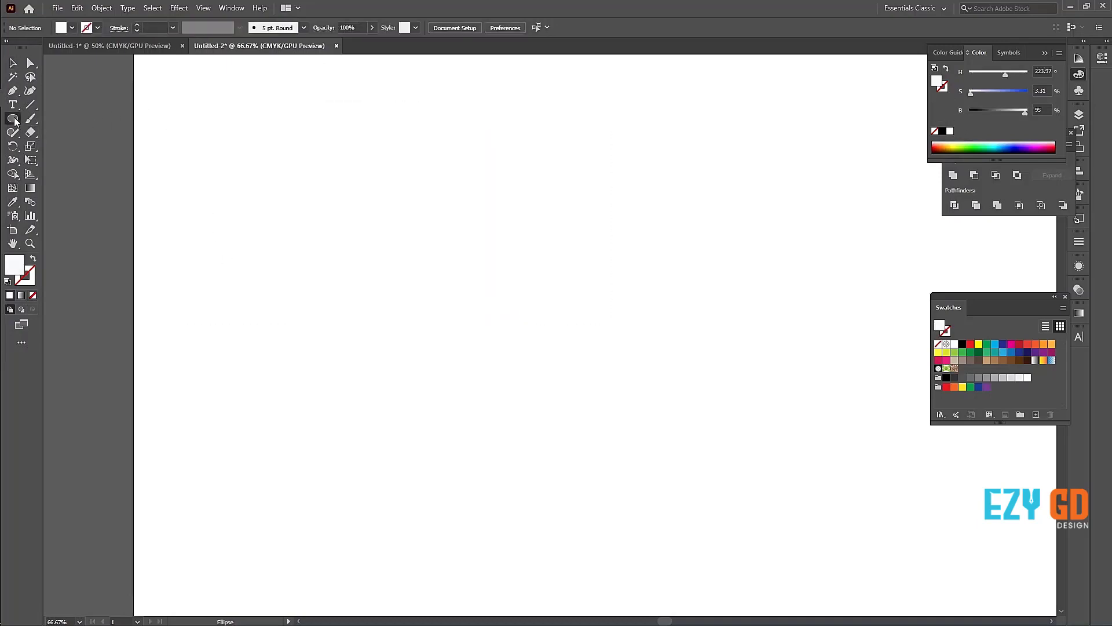
pyautogui.click(107, 116)
pyautogui.moveTo(220, 133); pyautogui.dragTo(743, 398)
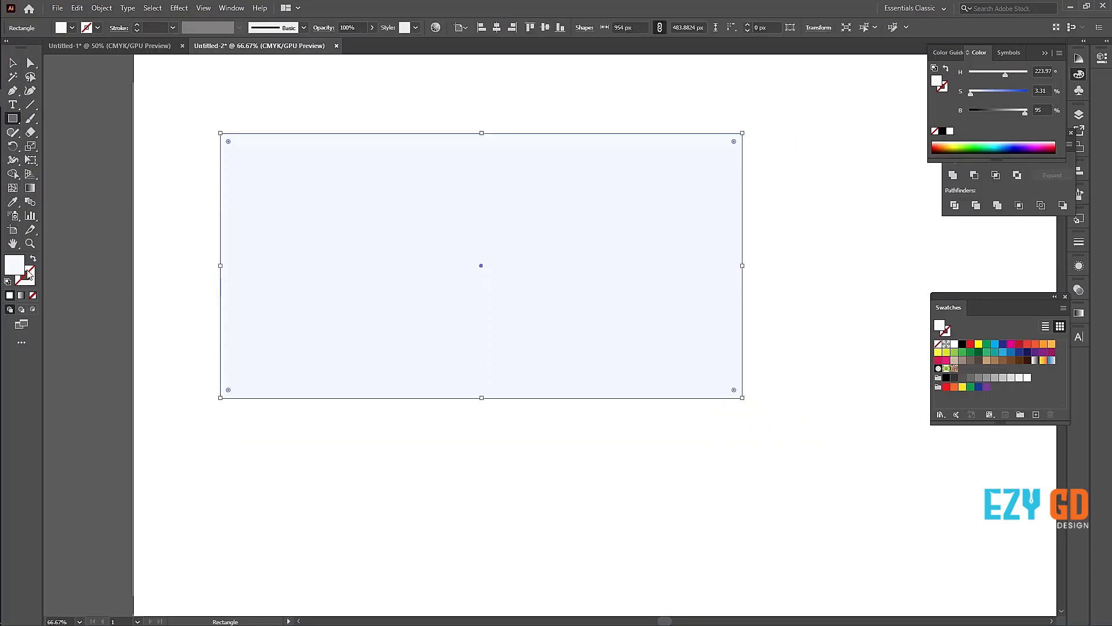
pyautogui.click(971, 344)
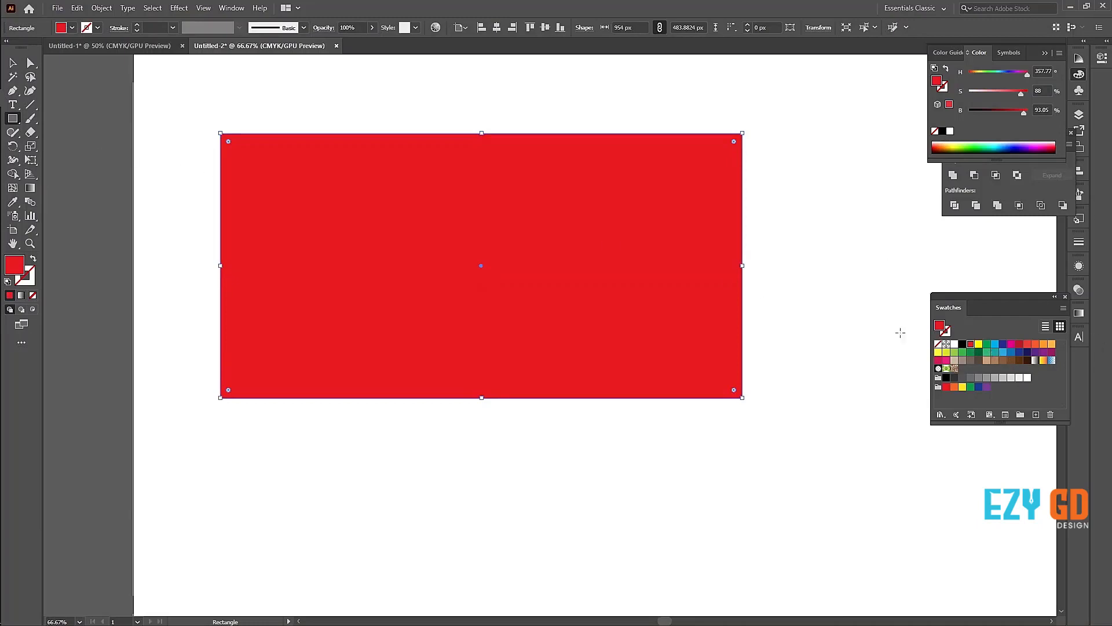
# Step: Add mesh points inside the red rectangle near its upper-left and lower-right corners
pyautogui.click(12, 188)
pyautogui.click(262, 164)
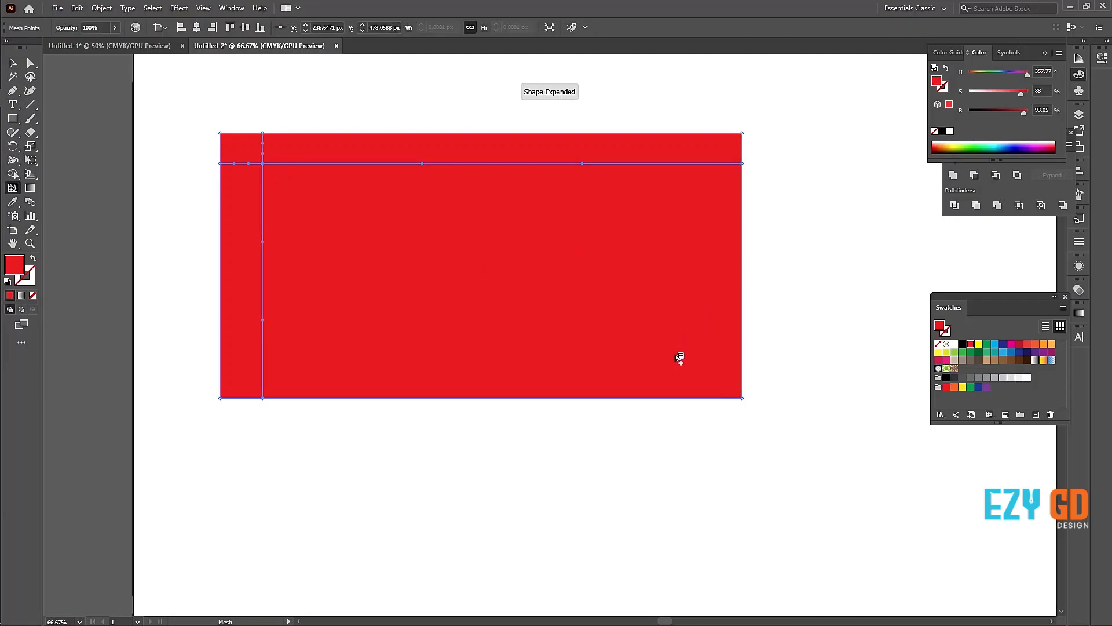
pyautogui.click(676, 353)
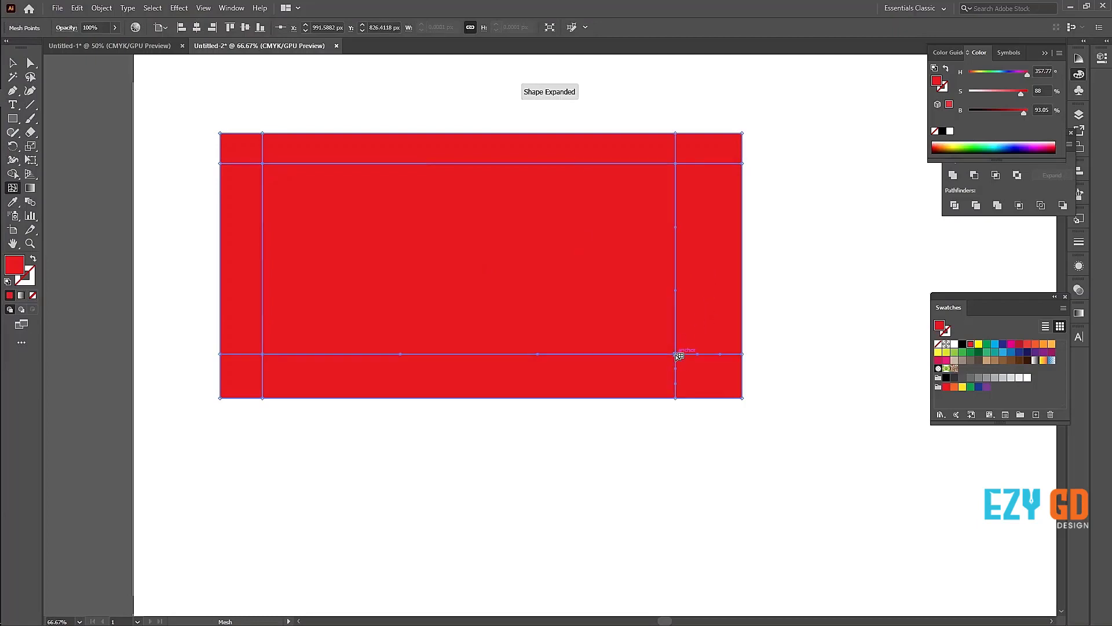
# Step: Try colouring the rectangle's upper-left interior mesh point CMYK Yellow, and undo the colour change
pyautogui.click(265, 164)
pyautogui.click(979, 346)
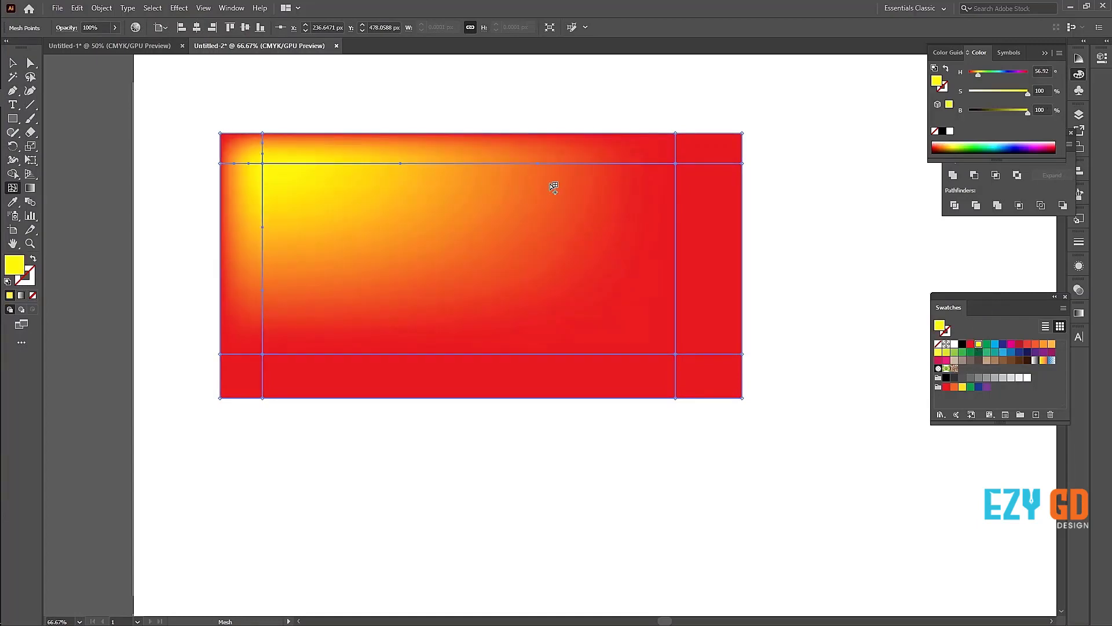
pyautogui.hotkey('ctrl', 'z')
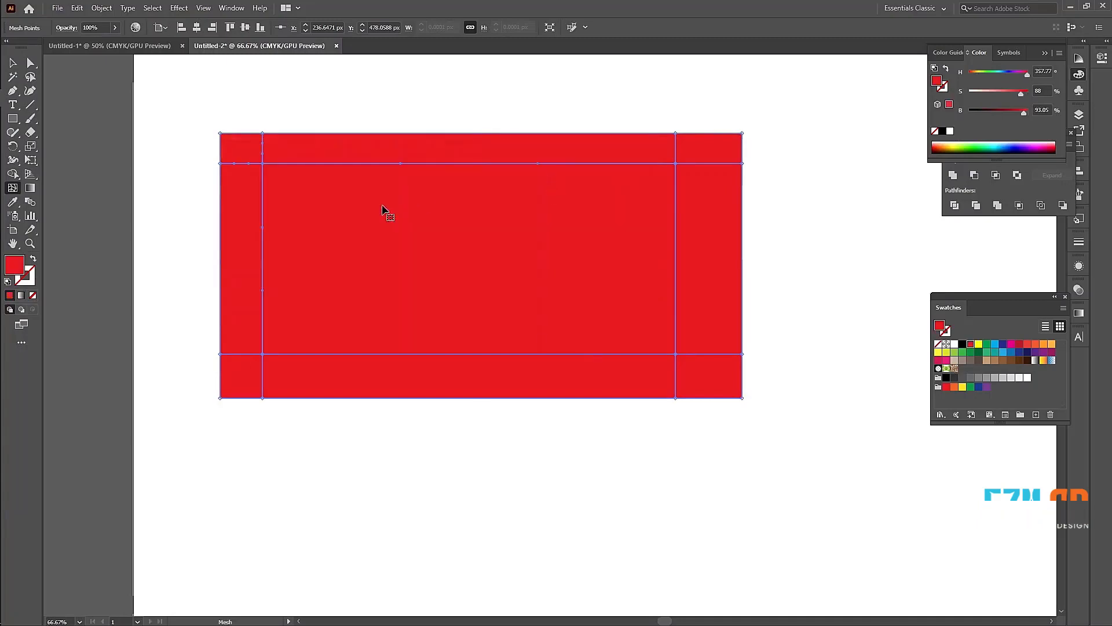
# Step: Add a vertical mesh line close to each side of the upper-left mesh point, colour that point CMYK Yellow and deselect
pyautogui.hotkey('ctrl', '=')
pyautogui.moveTo(549, 317); pyautogui.dragTo(341, 197)
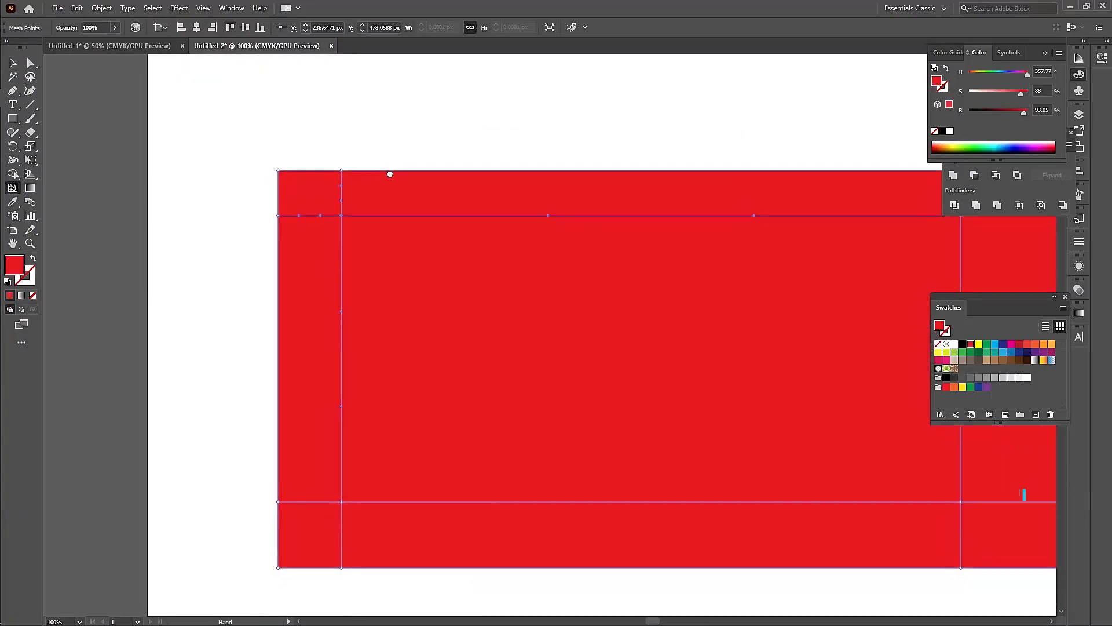
pyautogui.click(349, 215)
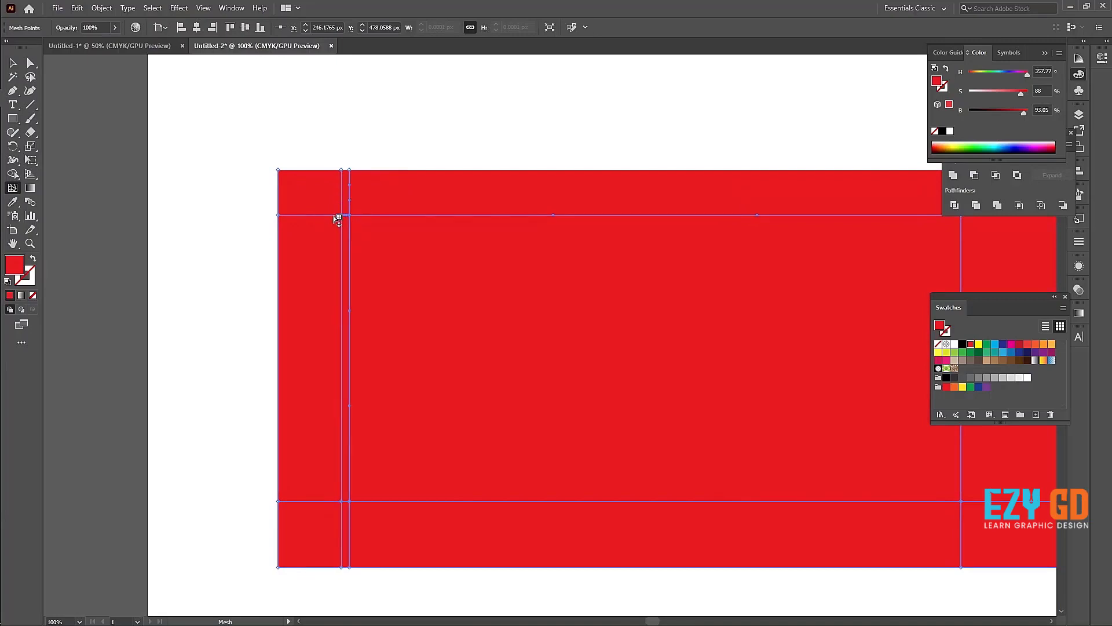
pyautogui.click(333, 215)
pyautogui.click(342, 216)
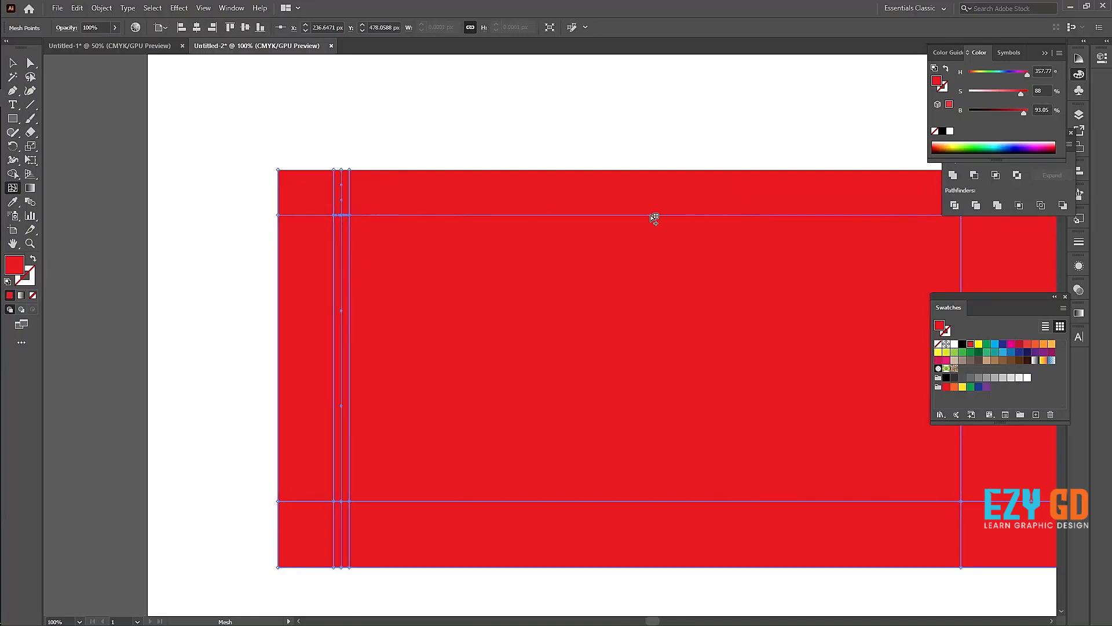
pyautogui.click(979, 344)
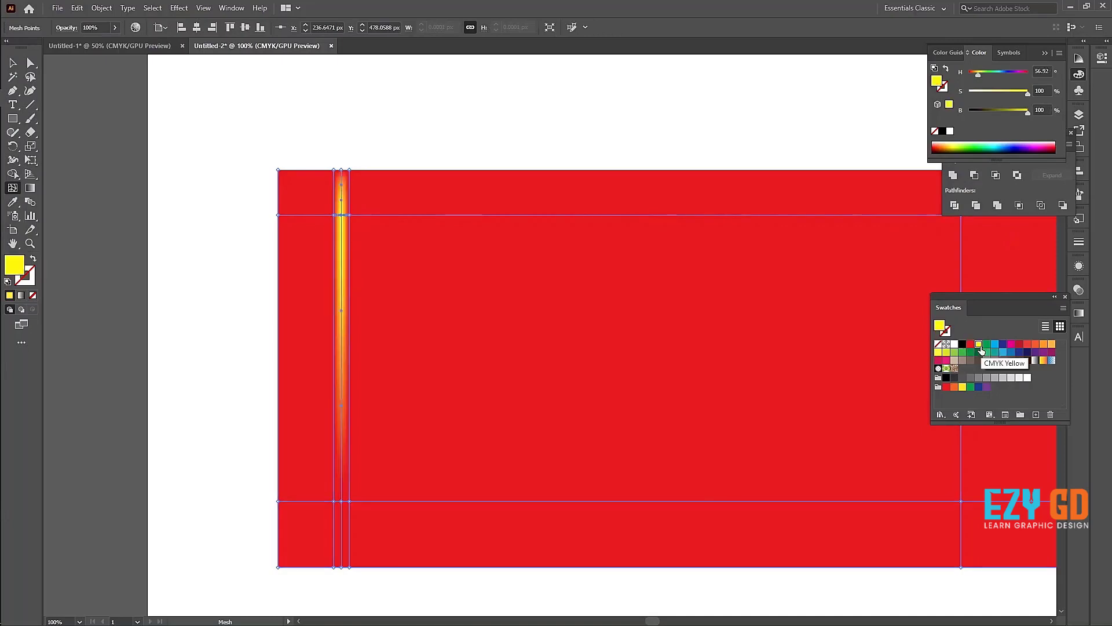
pyautogui.click(30, 91)
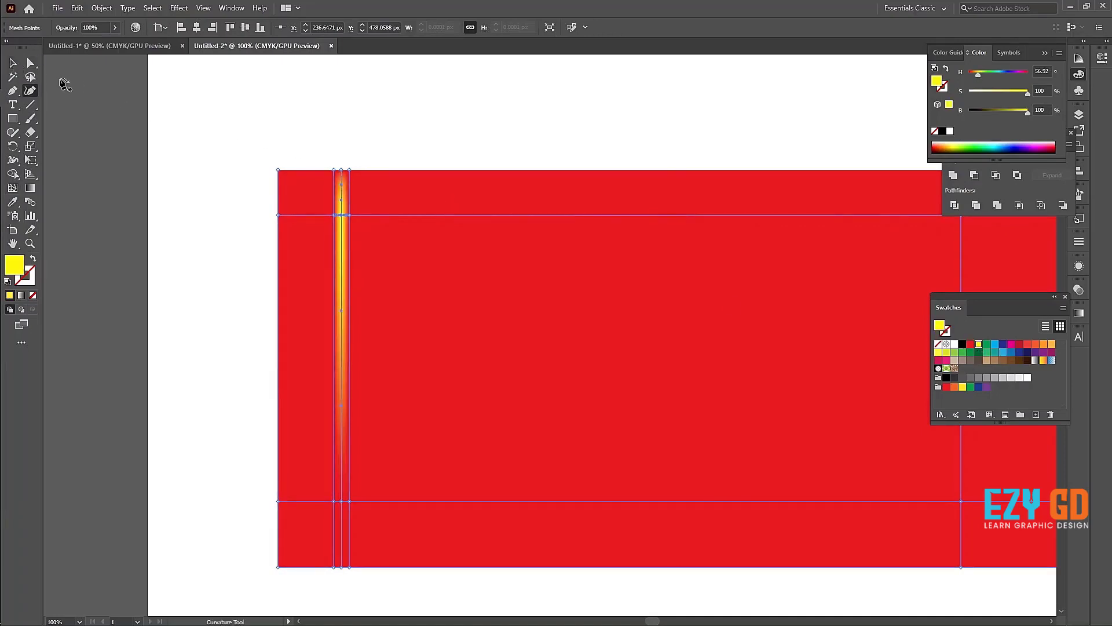
pyautogui.click(12, 63)
pyautogui.click(133, 157)
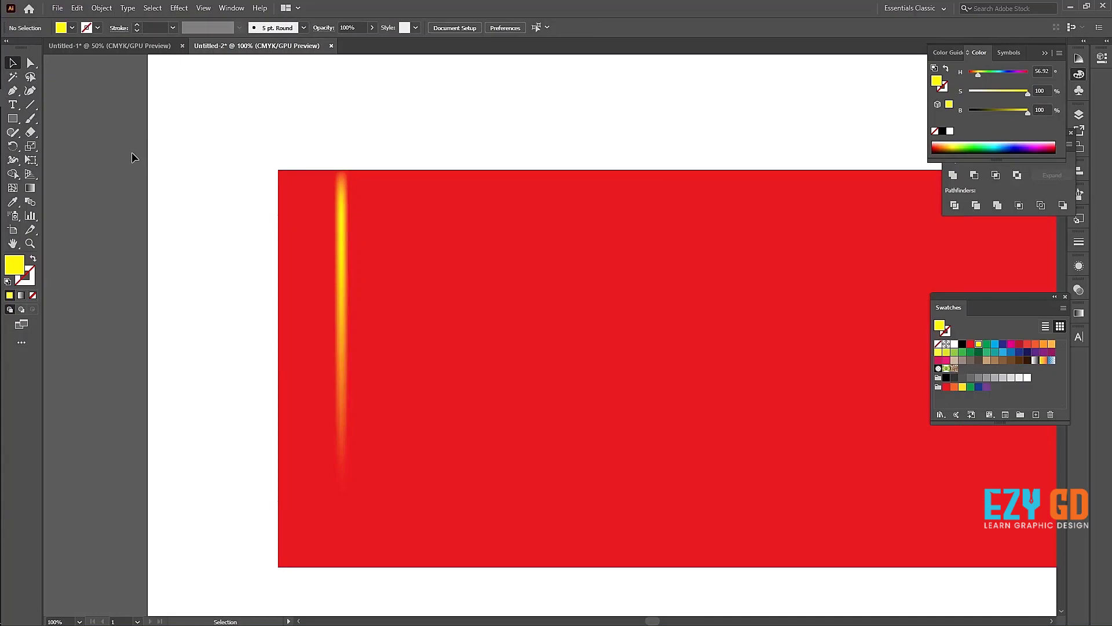
# Step: Move the mesh points just right of the yellow highlight far to the right, spreading the yellow across the rectangle, and deselect
pyautogui.hotkey('ctrl', '-')
pyautogui.hotkey('ctrl', '-')
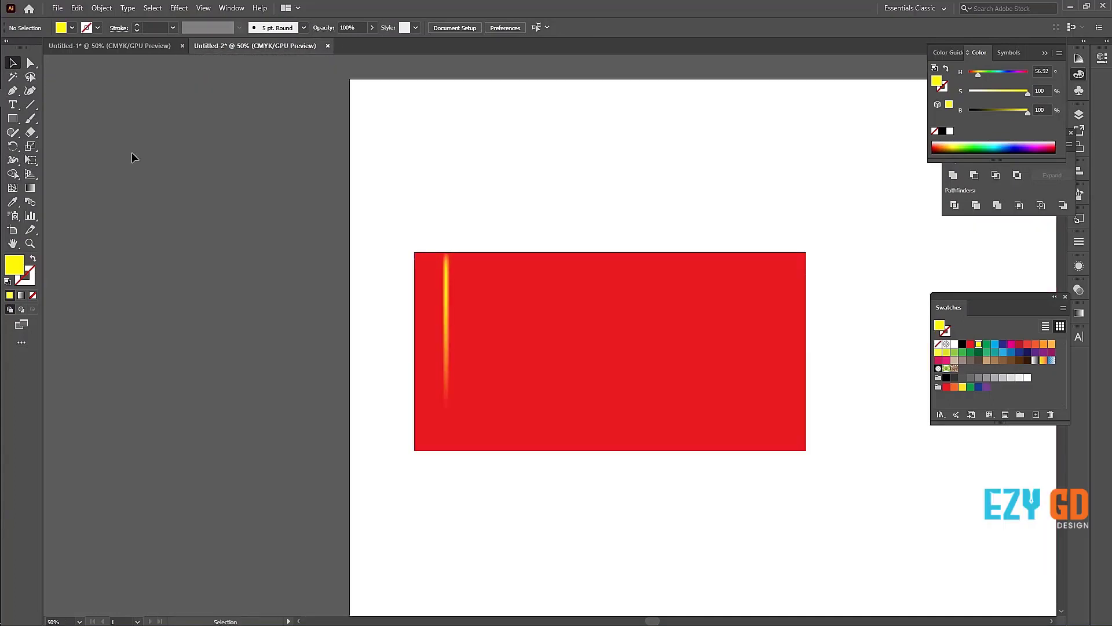
pyautogui.click(482, 284)
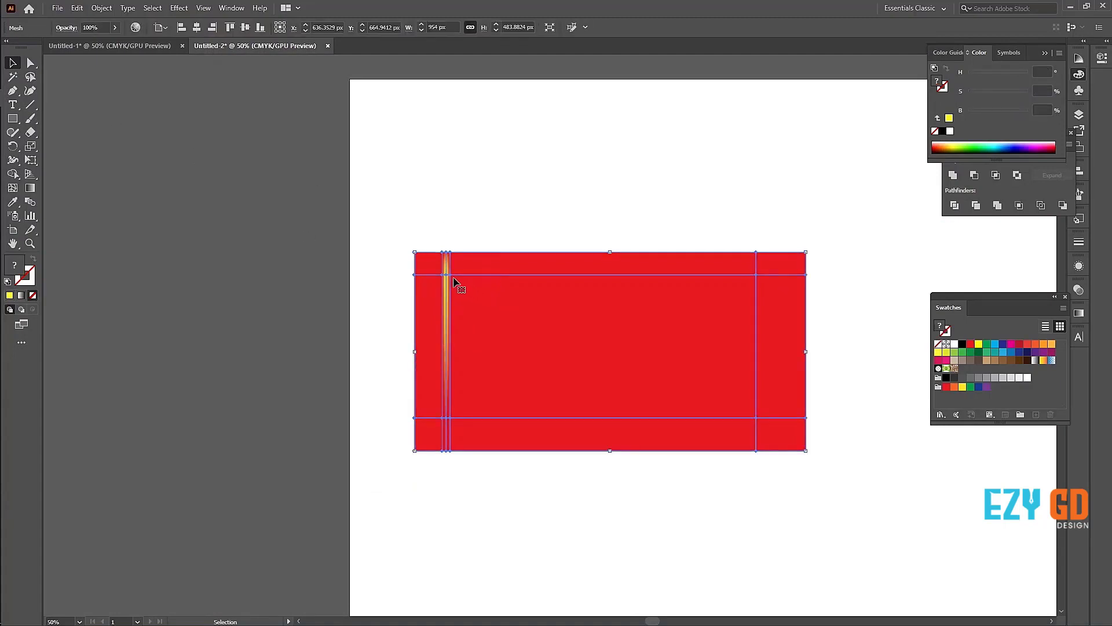
pyautogui.press('a')
pyautogui.moveTo(451, 281); pyautogui.dragTo(658, 300)
pyautogui.click(404, 294)
pyautogui.moveTo(410, 445); pyautogui.dragTo(665, 472)
pyautogui.click(12, 63)
pyautogui.click(203, 226)
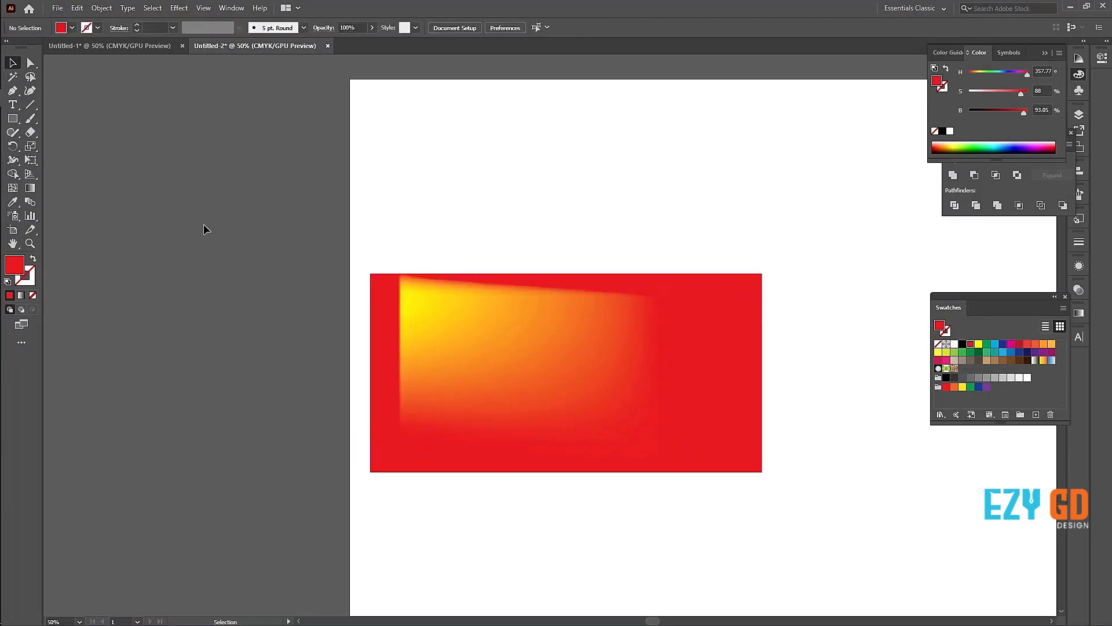
# Step: Delete the rectangle and draw an upright ellipse about 549 by 776 px filled with CMYK Yellow
pyautogui.click(693, 439)
pyautogui.press('Delete')
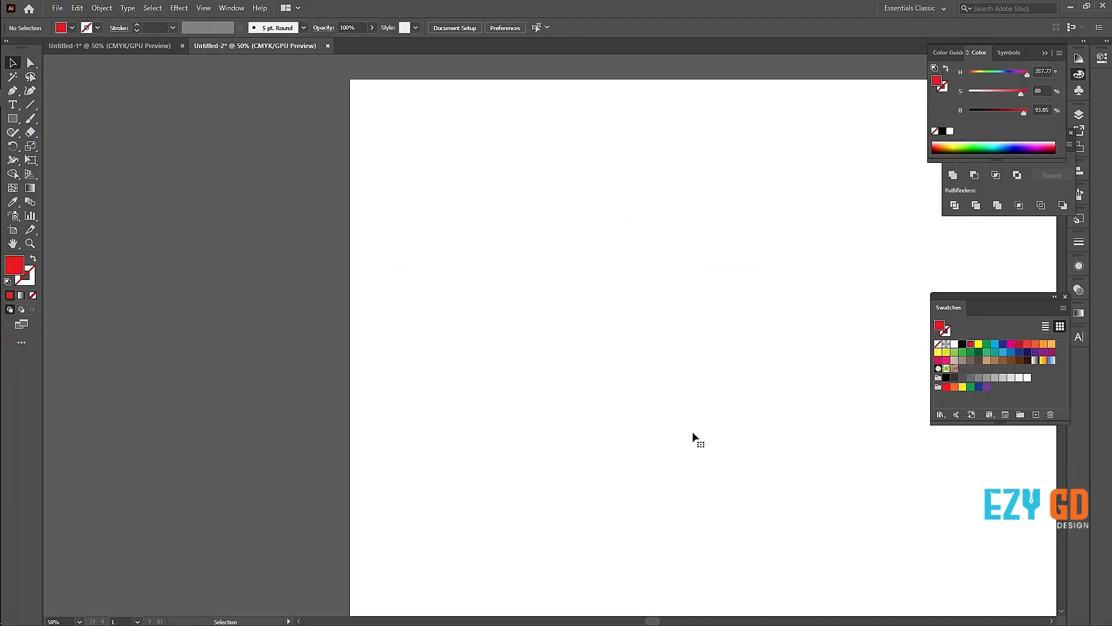
pyautogui.click(13, 118)
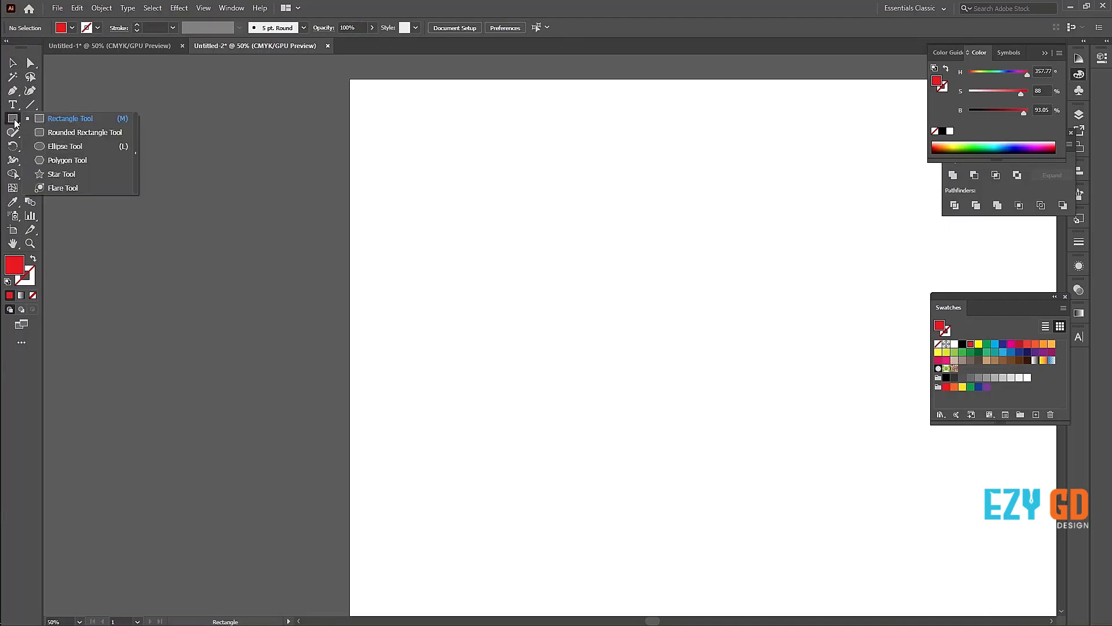
pyautogui.click(65, 147)
pyautogui.moveTo(483, 177); pyautogui.dragTo(709, 496)
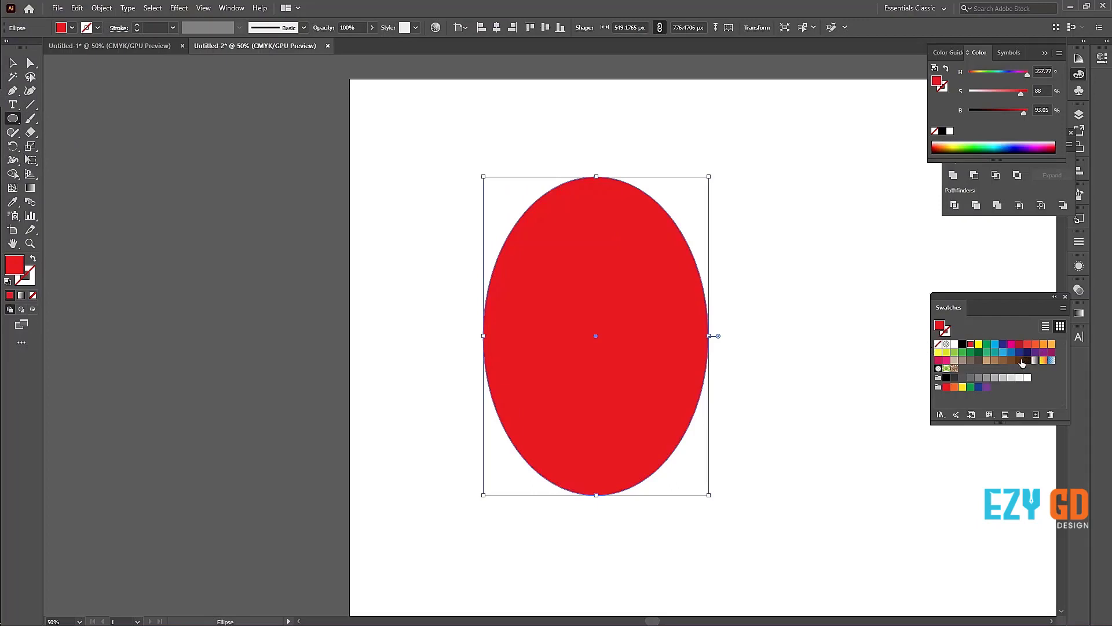
pyautogui.click(1053, 345)
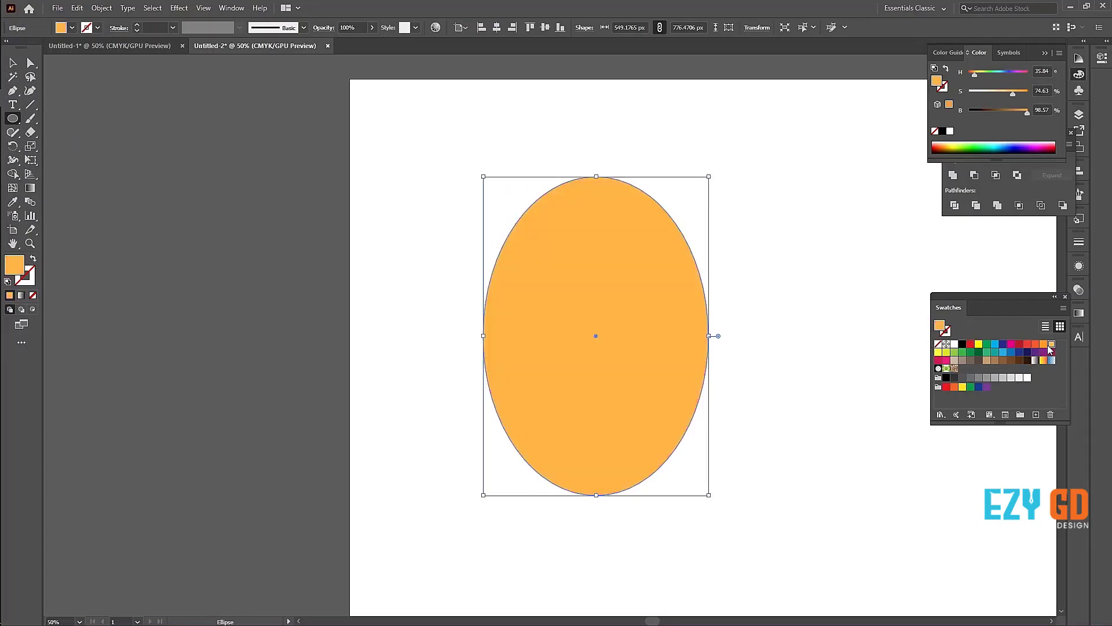
pyautogui.click(979, 345)
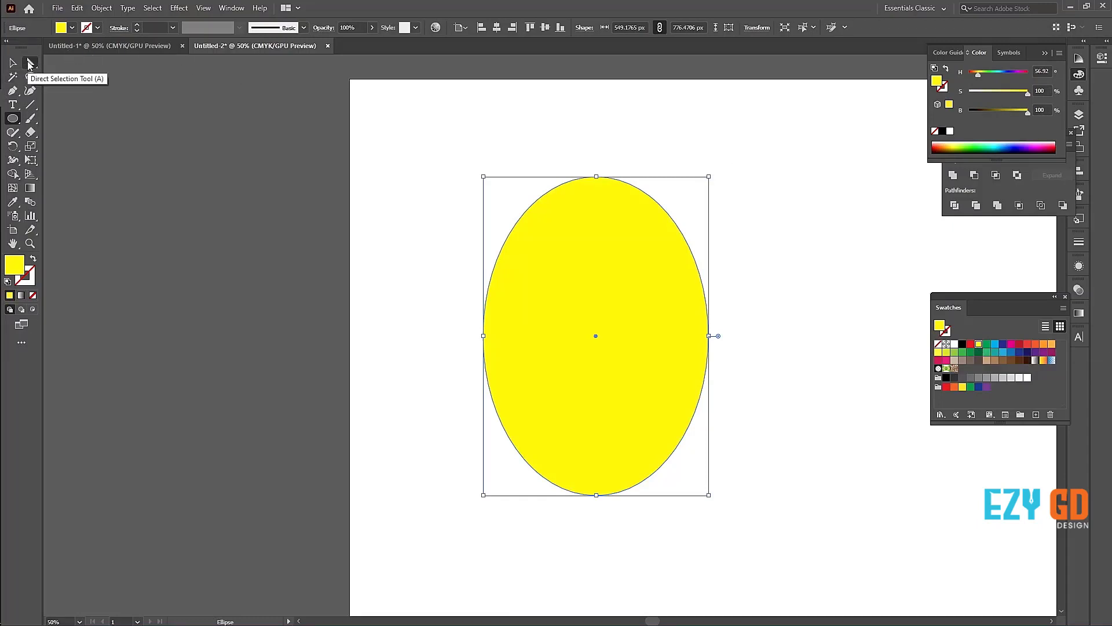
# Step: Select the ellipse's top anchor and scale its handles slightly outward to flatten the top curve
pyautogui.click(31, 65)
pyautogui.moveTo(531, 142); pyautogui.dragTo(729, 220)
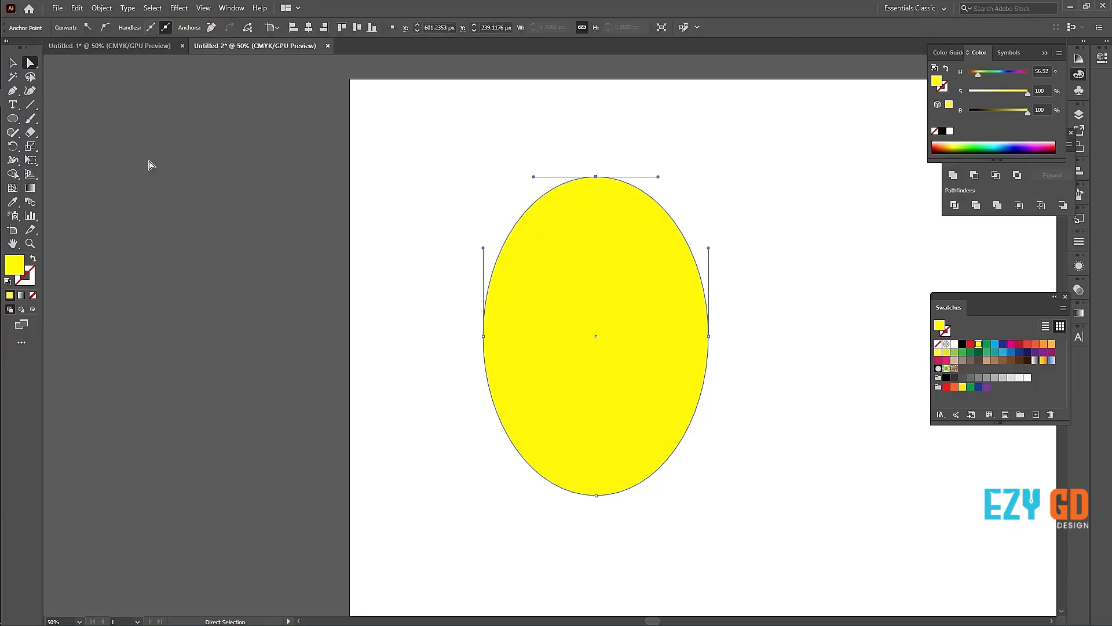
pyautogui.click(30, 146)
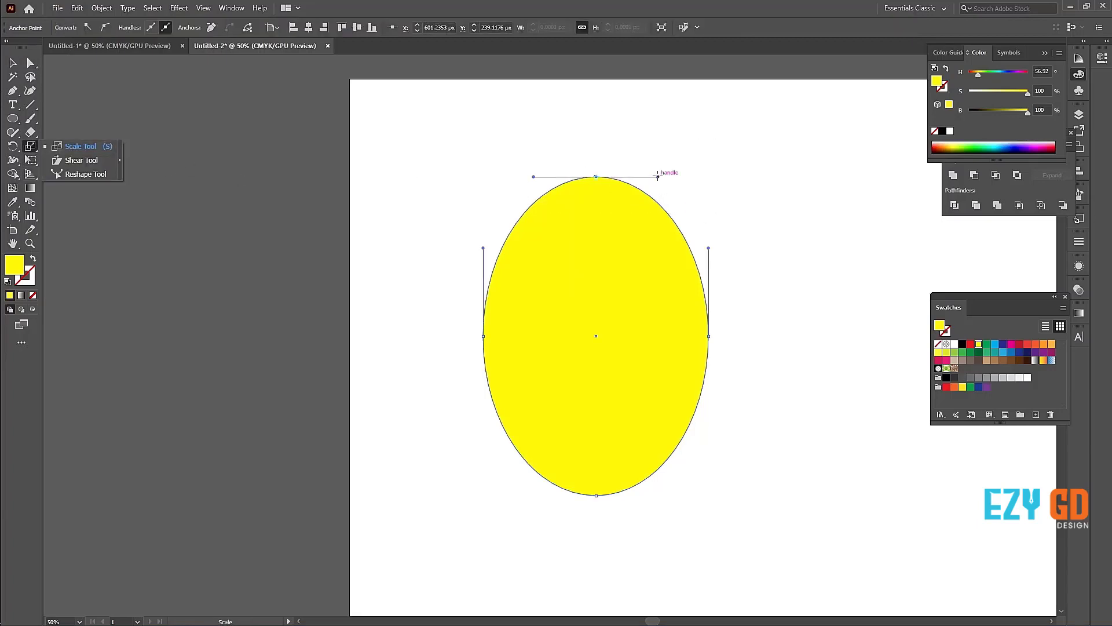
pyautogui.moveTo(658, 176); pyautogui.dragTo(670, 177)
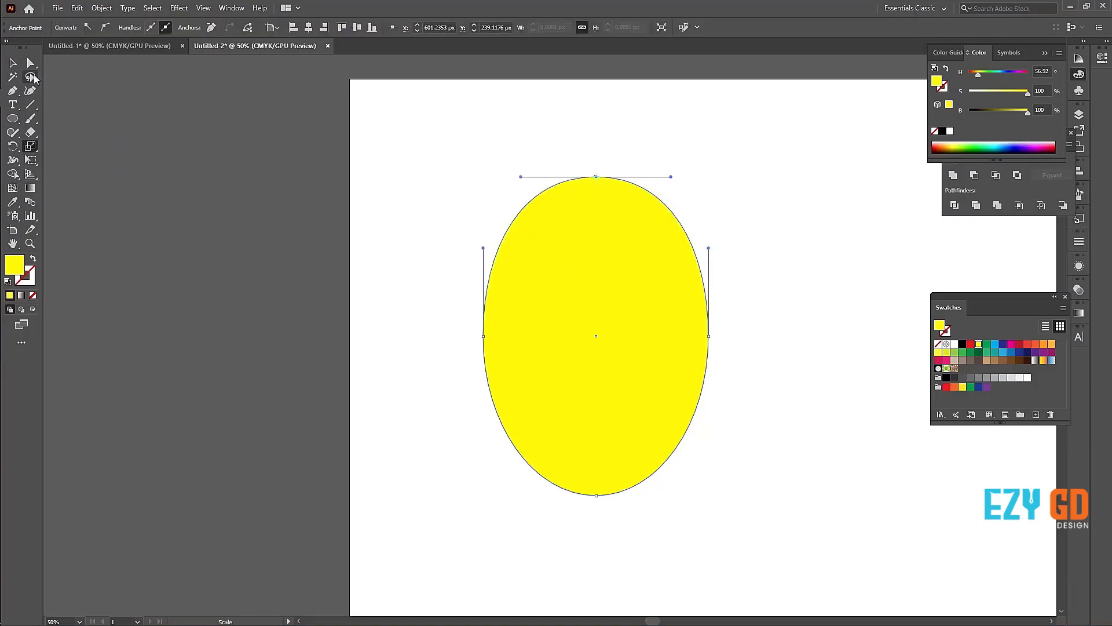
# Step: Move the ellipse's right anchor inward and up to about X 849, Y 599 px, and tilt its upper handle outward
pyautogui.click(30, 63)
pyautogui.moveTo(802, 402); pyautogui.dragTo(633, 281)
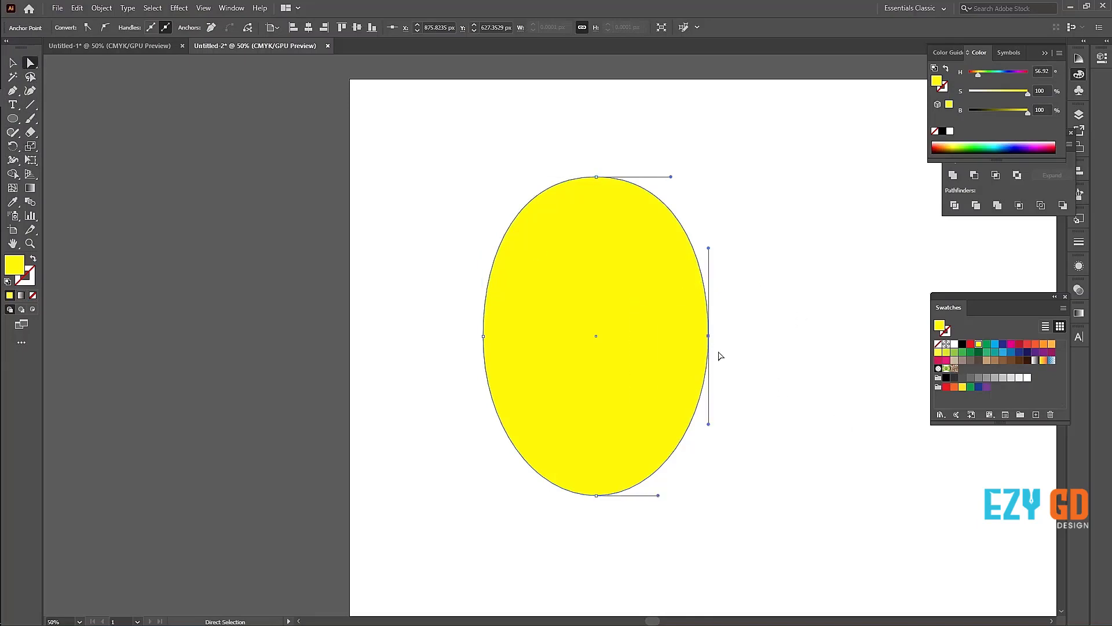
pyautogui.moveTo(710, 336); pyautogui.dragTo(697, 325)
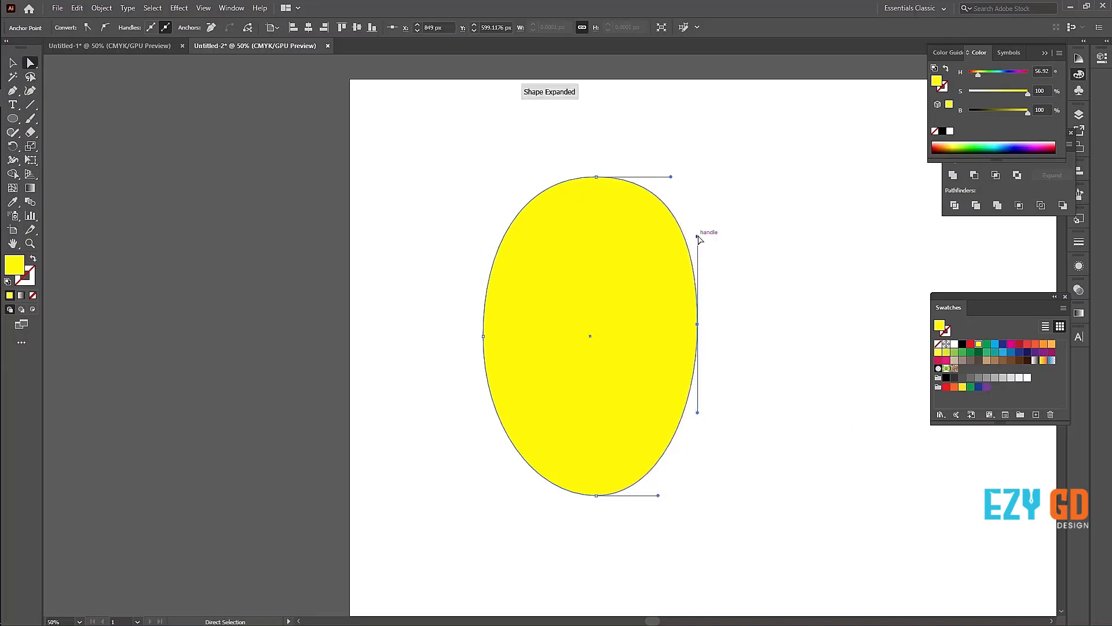
pyautogui.moveTo(698, 237); pyautogui.dragTo(730, 249)
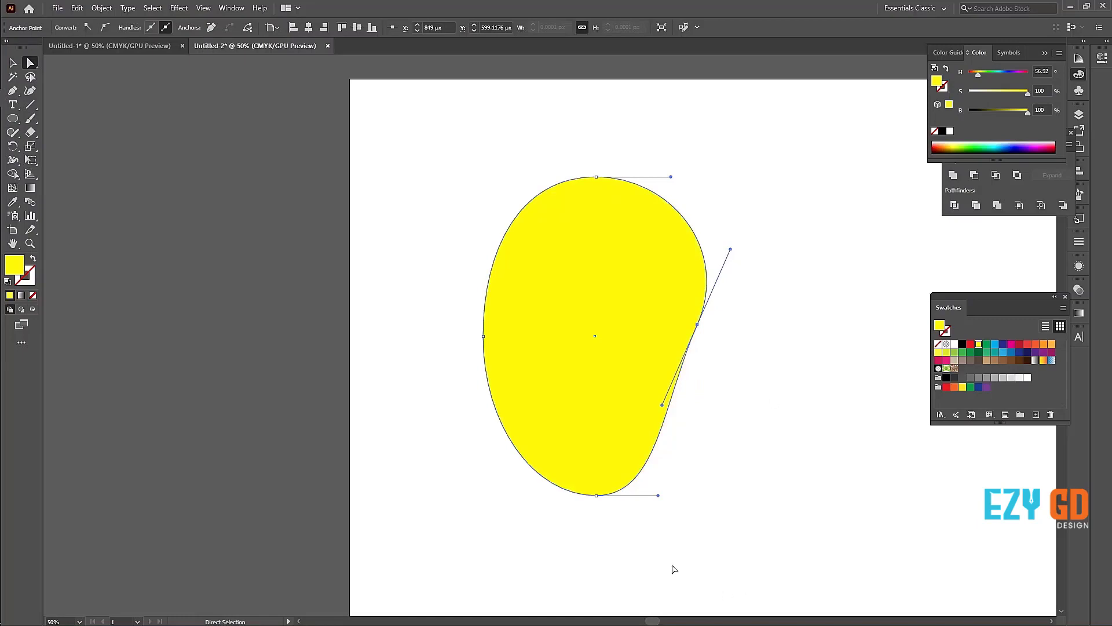
# Step: Lengthen the bottom anchor's right handle and move the right anchor inward and down to about X 812, Y 627 px
pyautogui.moveTo(660, 548); pyautogui.dragTo(502, 462)
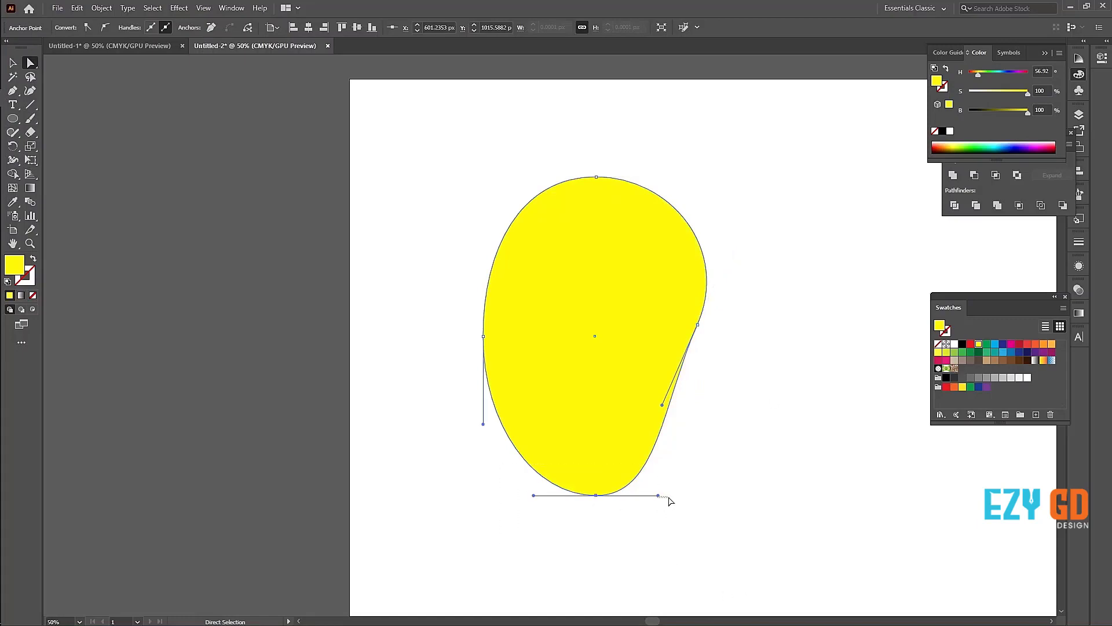
pyautogui.moveTo(669, 498); pyautogui.dragTo(669, 498)
pyautogui.moveTo(652, 539); pyautogui.dragTo(537, 474)
pyautogui.moveTo(658, 496); pyautogui.dragTo(676, 495)
pyautogui.click(698, 325)
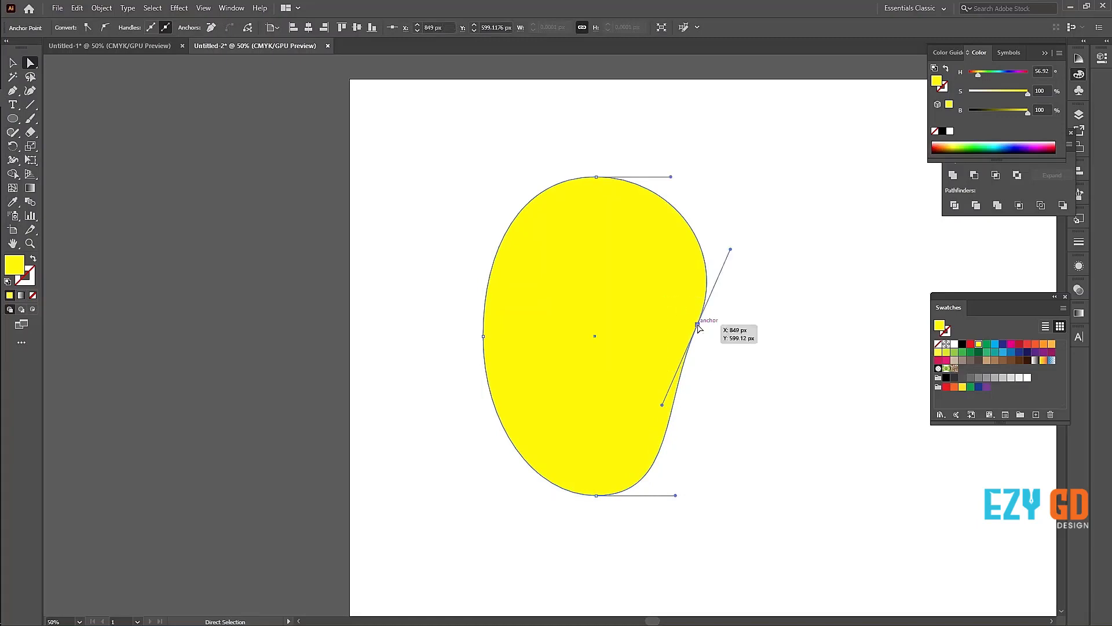
pyautogui.moveTo(698, 326); pyautogui.dragTo(682, 337)
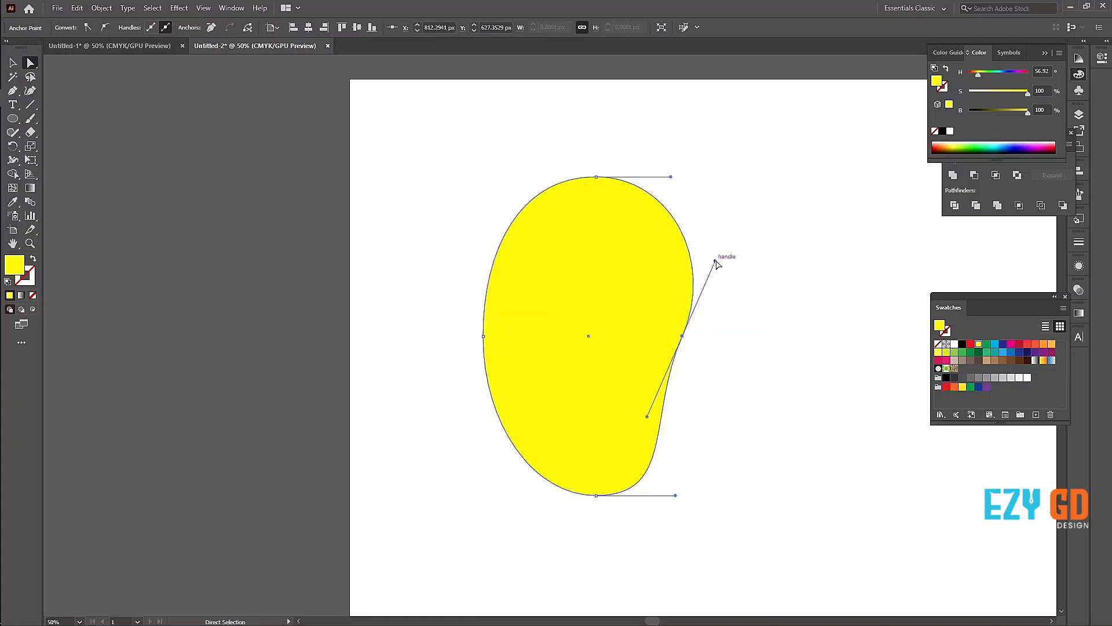
# Step: Tilt the right anchor's upper handle further outward and raise the left anchor to about Y 609 px
pyautogui.moveTo(716, 261); pyautogui.dragTo(734, 264)
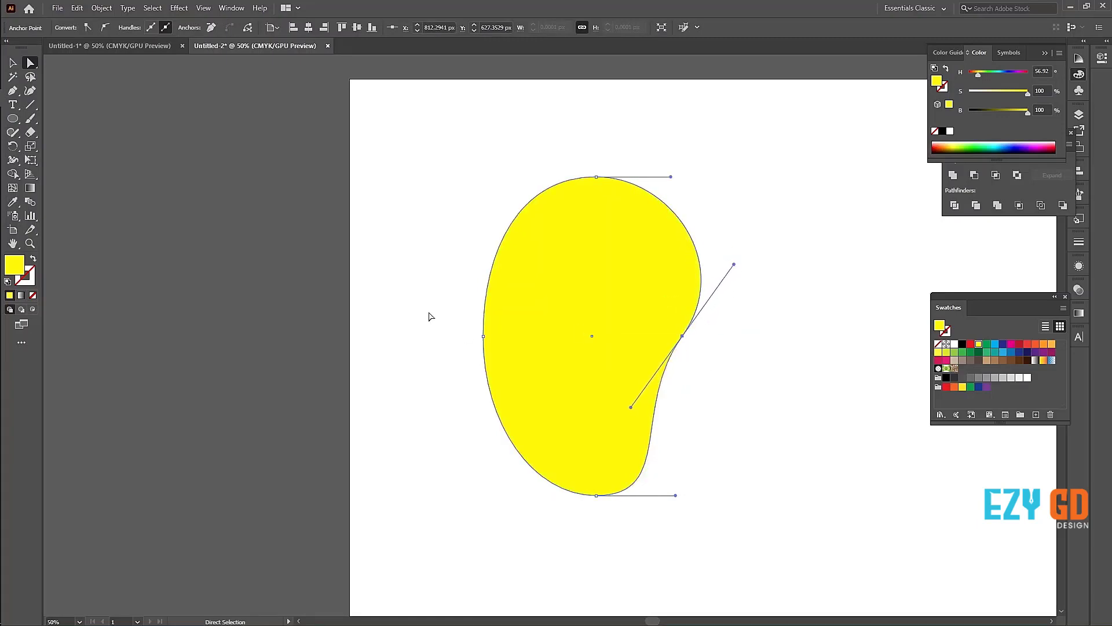
pyautogui.moveTo(431, 293); pyautogui.dragTo(543, 394)
pyautogui.moveTo(483, 335); pyautogui.dragTo(482, 327)
pyautogui.moveTo(742, 414); pyautogui.dragTo(658, 321)
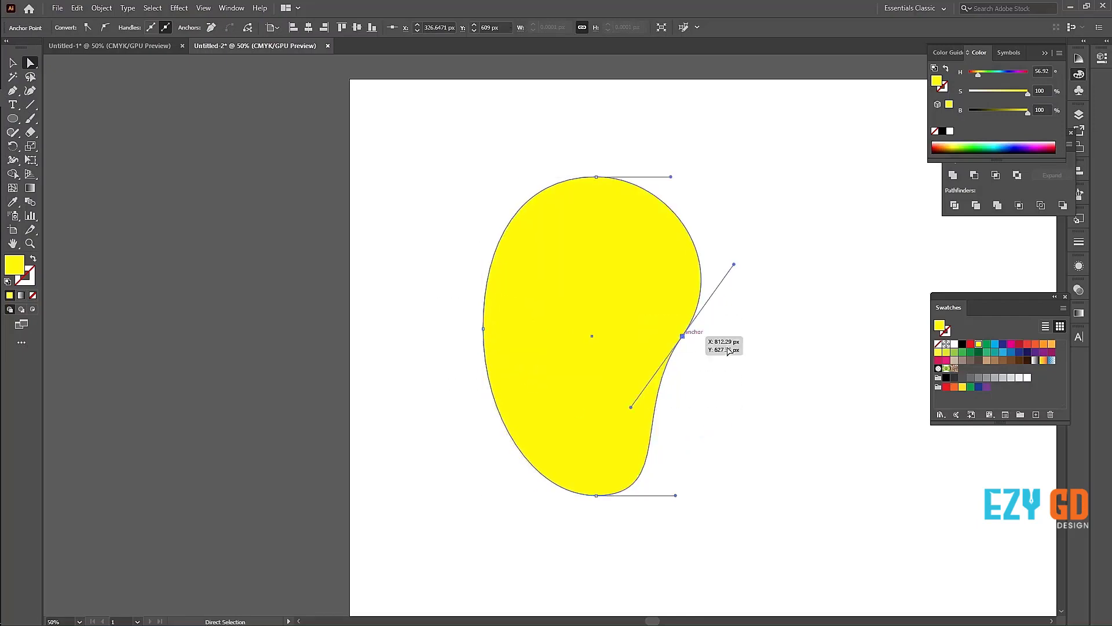
pyautogui.moveTo(736, 264); pyautogui.dragTo(743, 267)
# Step: Tilt the bottom anchor's right handle slightly upward and move the right anchor inward to about X 773, Y 656 px
pyautogui.moveTo(650, 532); pyautogui.dragTo(566, 492)
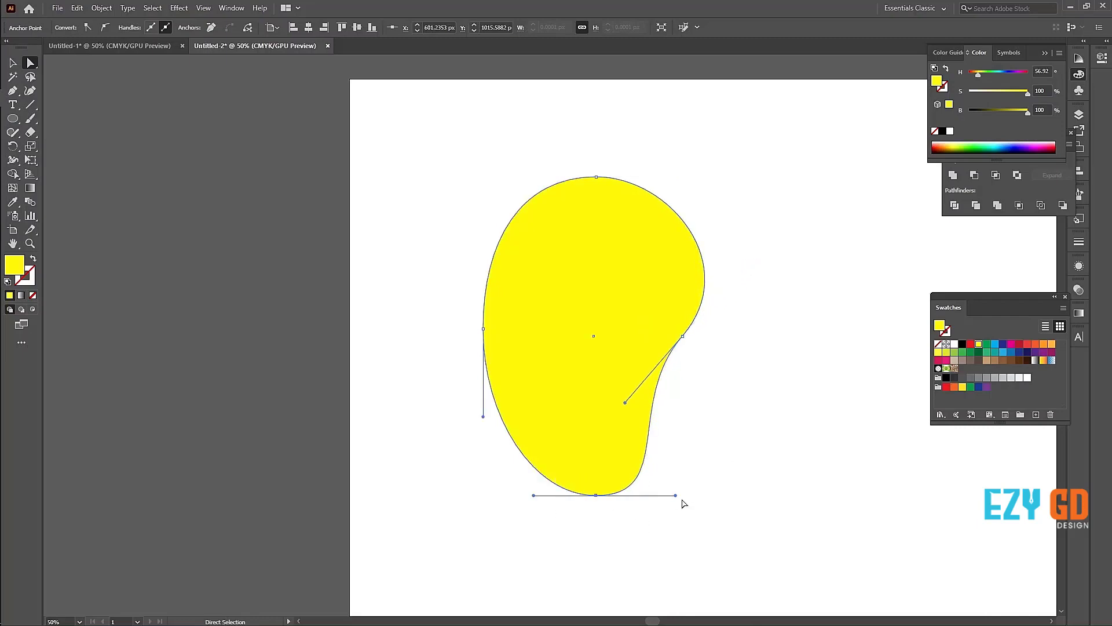
pyautogui.moveTo(678, 495); pyautogui.dragTo(684, 492)
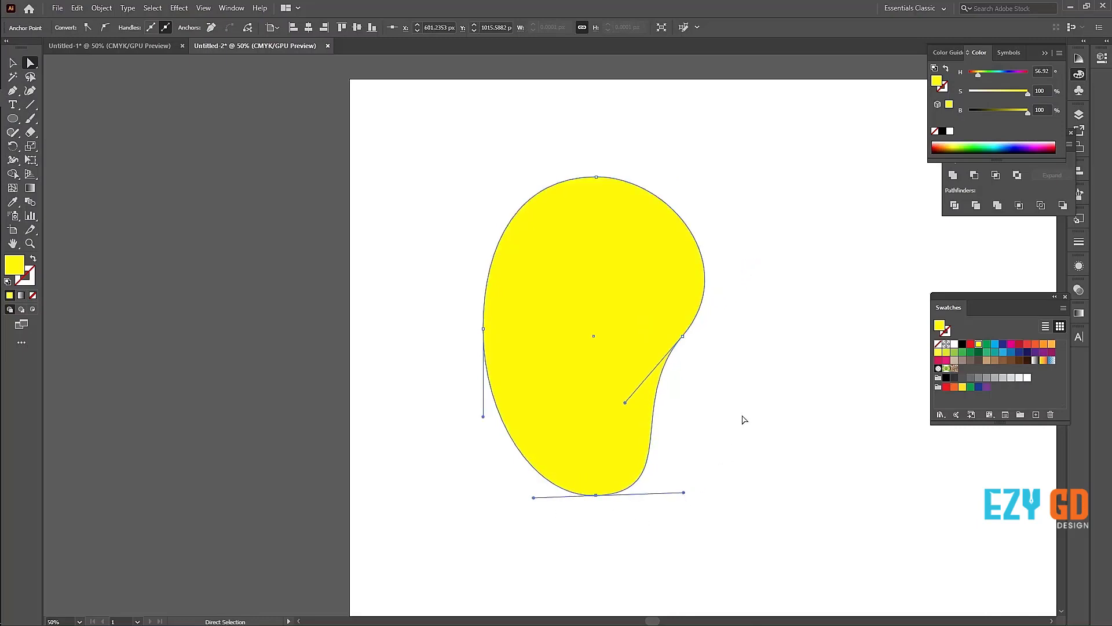
pyautogui.moveTo(742, 417); pyautogui.dragTo(667, 348)
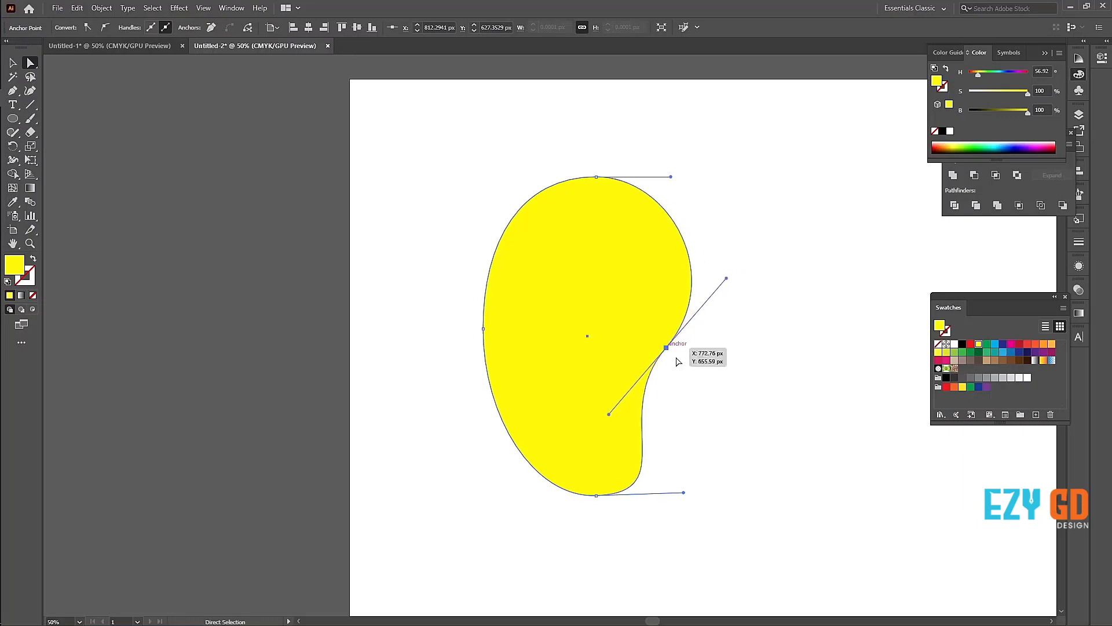
# Step: Add three mesh points to the yellow shape at about X 408, Y 578, X 709, Y 343 and X 544, Y 927 px
pyautogui.press('v')
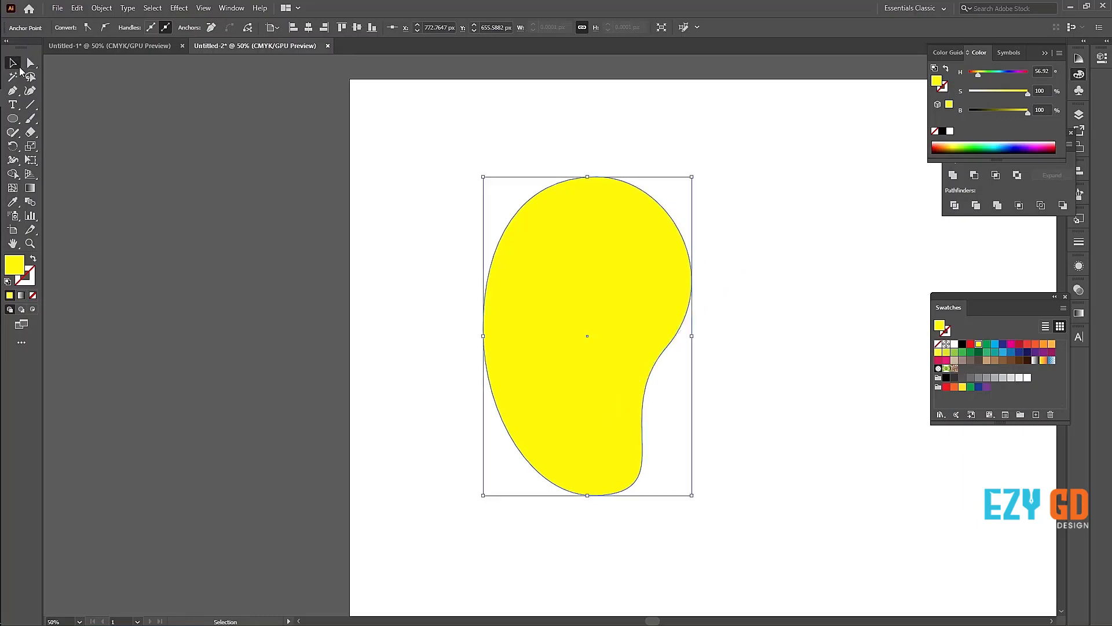
pyautogui.click(210, 203)
pyautogui.click(533, 270)
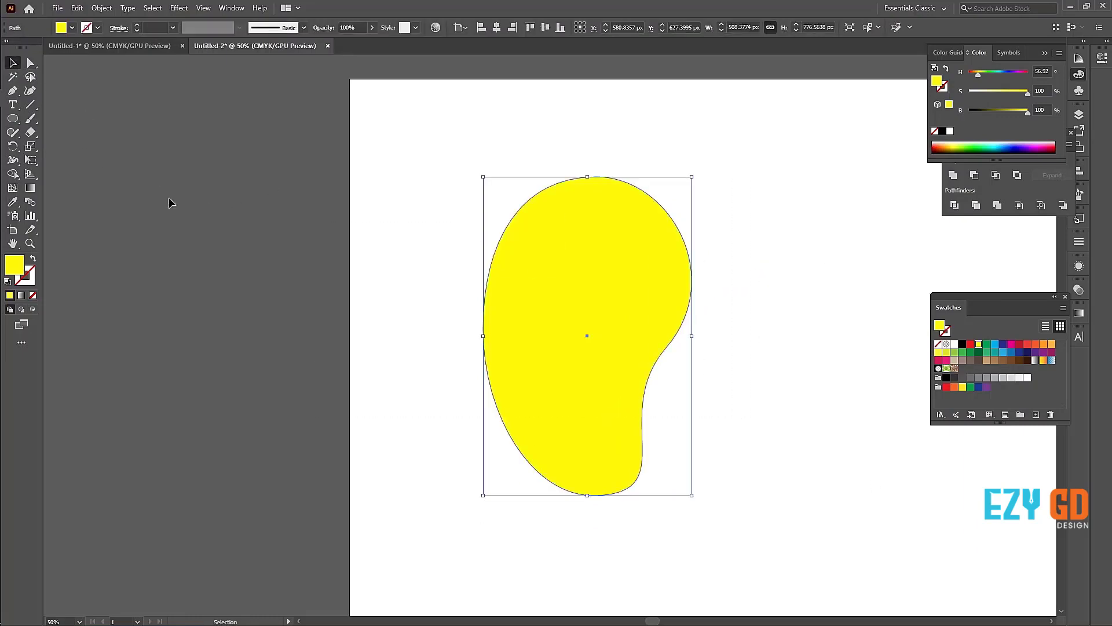
pyautogui.click(12, 189)
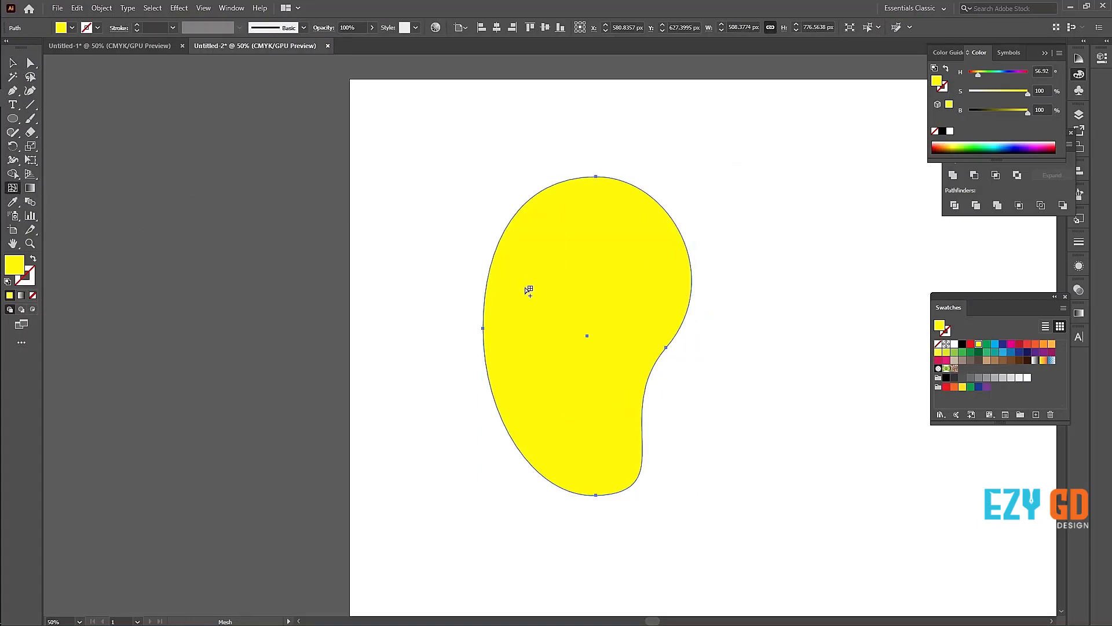
pyautogui.click(516, 316)
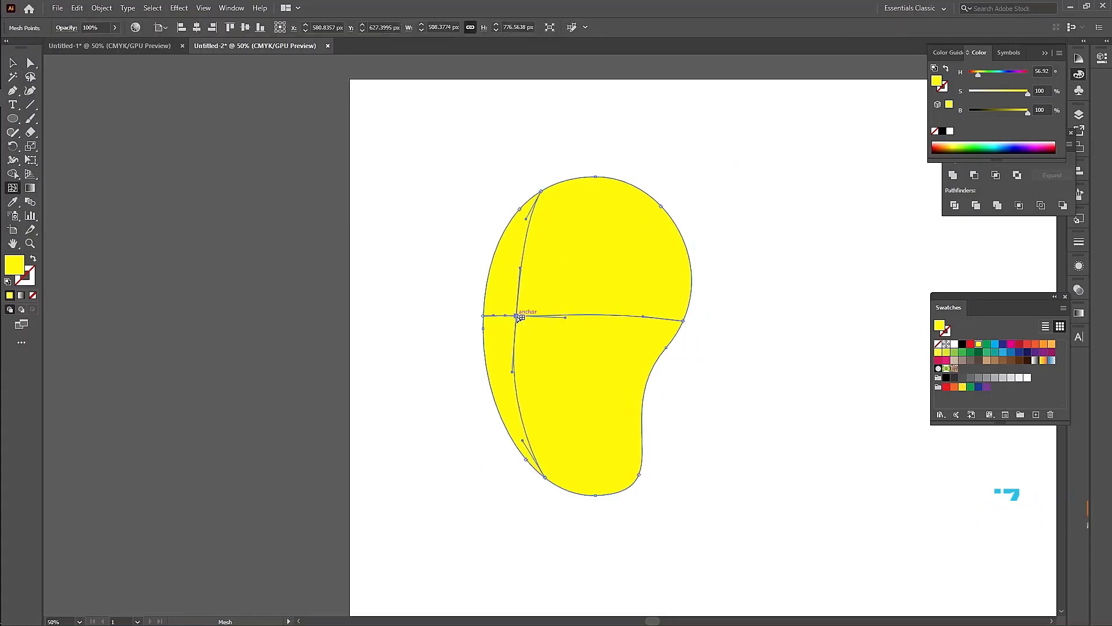
pyautogui.click(643, 220)
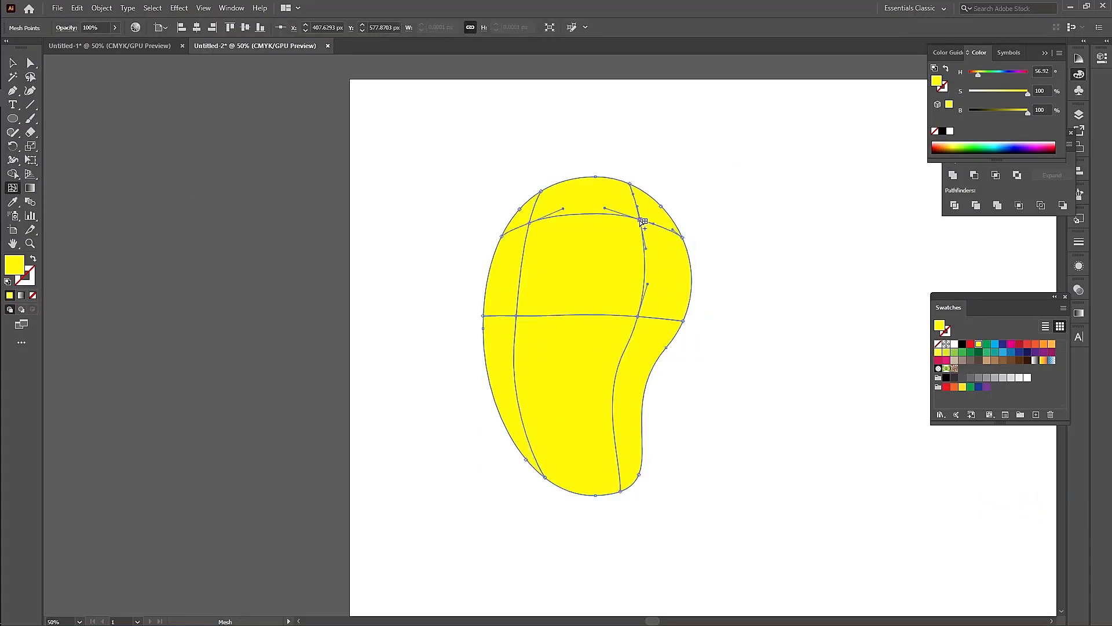
pyautogui.click(573, 460)
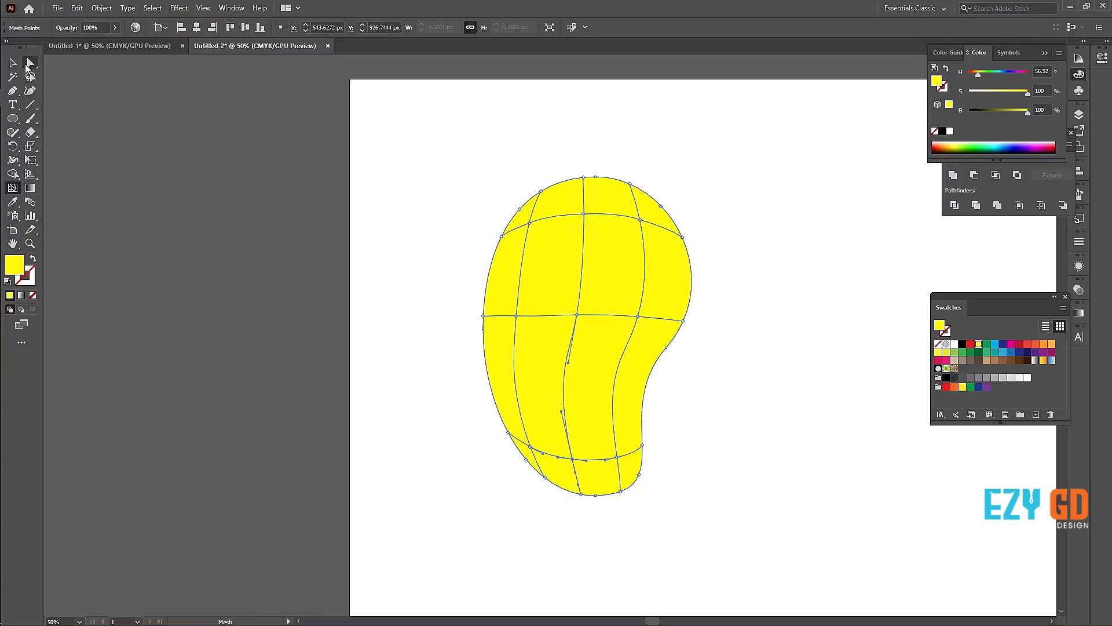
# Step: Move the lower-left inner mesh point slightly inward and up, and the upper-left one inward to about X 452, Y 365 px
pyautogui.click(30, 76)
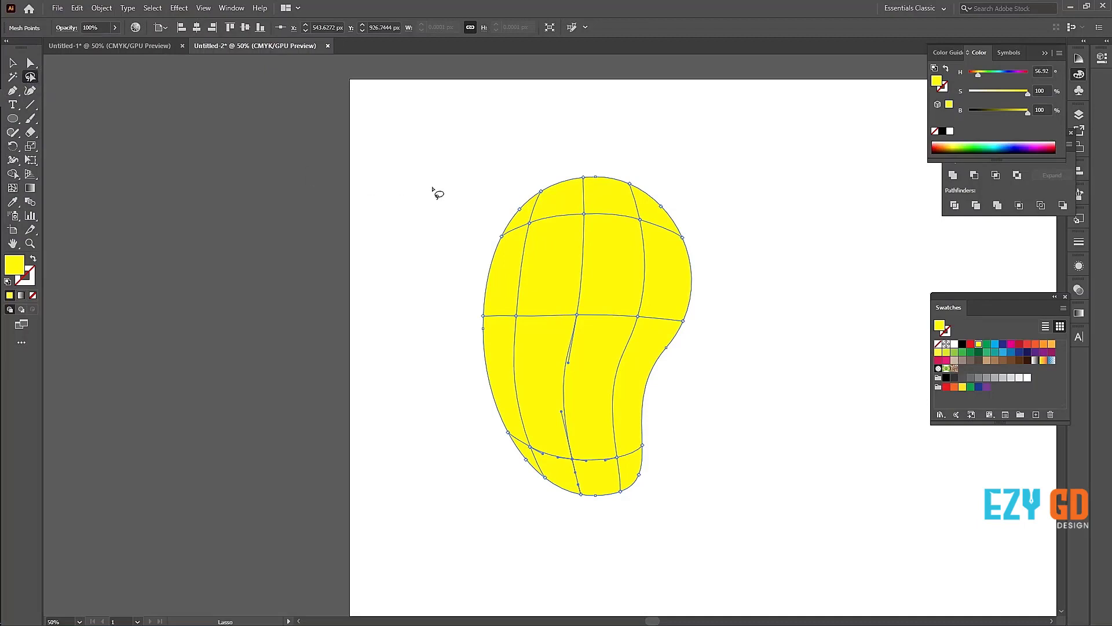
pyautogui.hotkey('ctrl', '+')
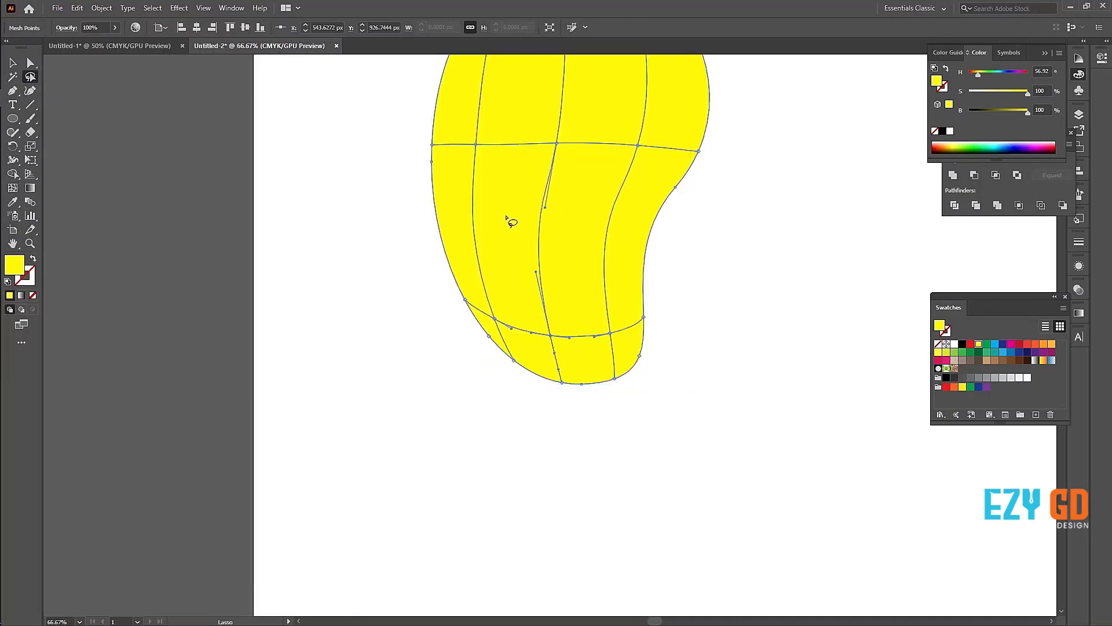
pyautogui.moveTo(670, 234); pyautogui.dragTo(721, 380)
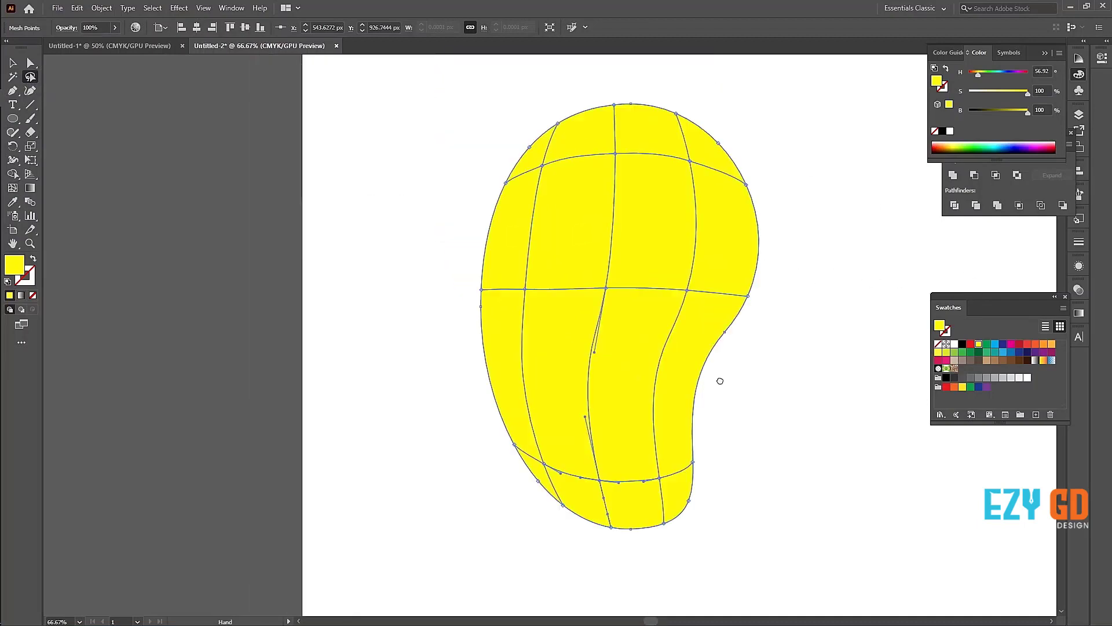
pyautogui.click(31, 62)
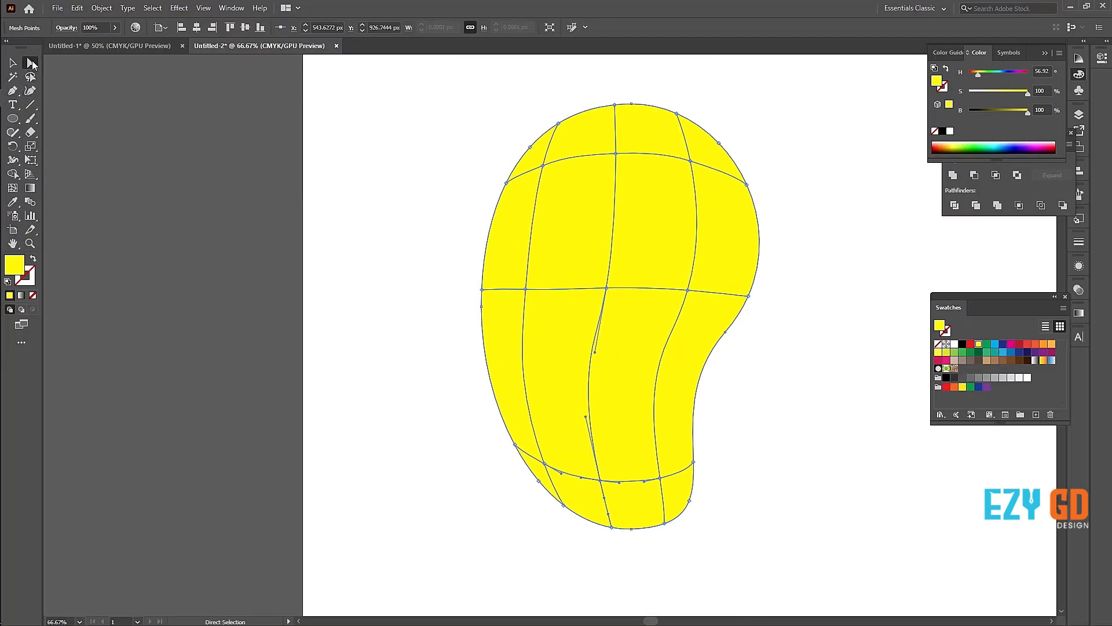
pyautogui.click(543, 466)
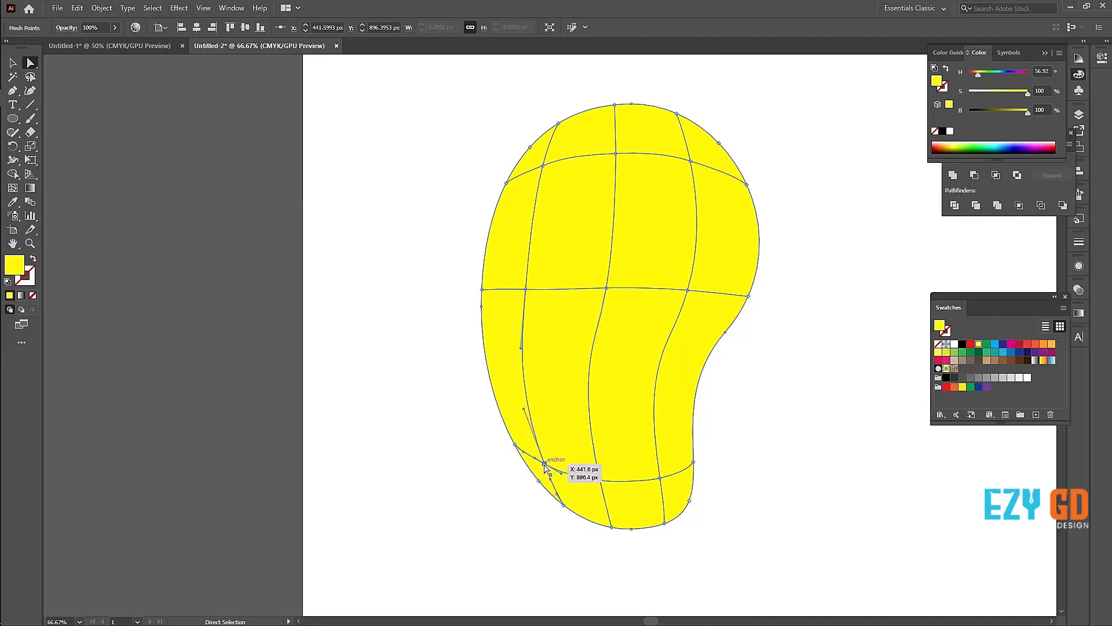
pyautogui.moveTo(545, 466); pyautogui.dragTo(550, 457)
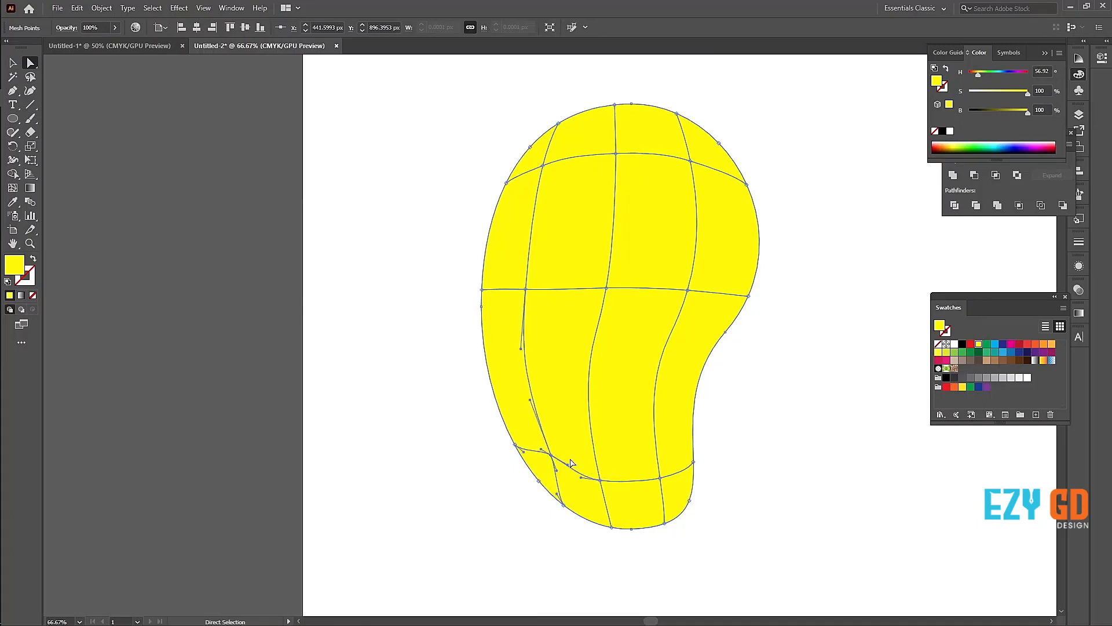
pyautogui.moveTo(543, 166); pyautogui.dragTo(550, 174)
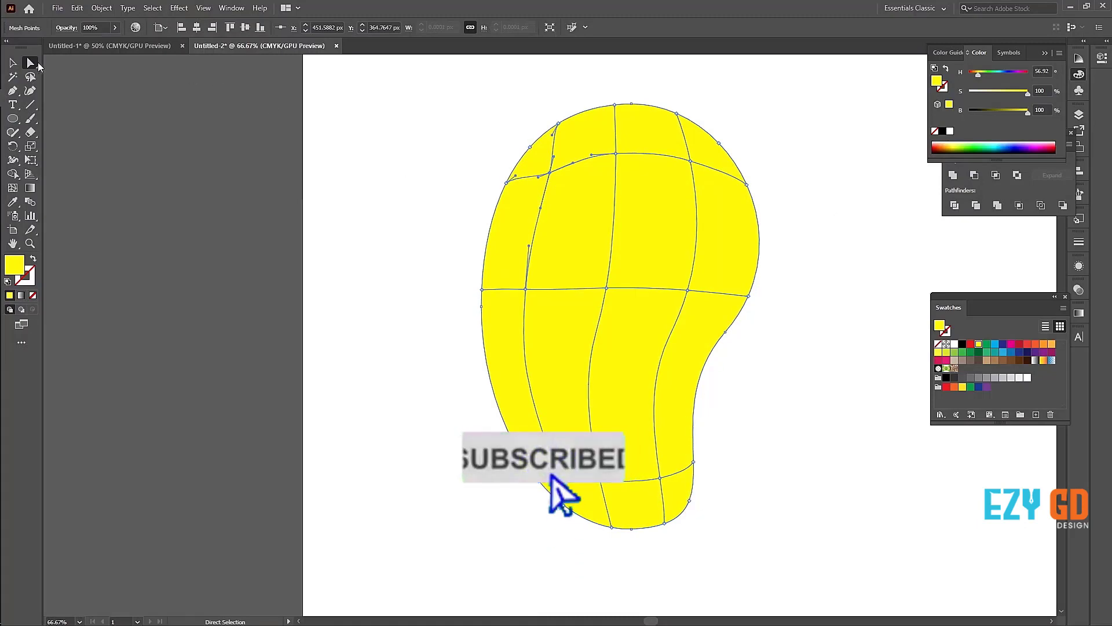
# Step: Lasso all mesh points along the shape's outline and darken them with hue 50° and brightness 69%
pyautogui.press('q')
pyautogui.moveTo(502, 125)
pyautogui.mouseDown()
pyautogui.moveTo(523, 154)
pyautogui.moveTo(521, 228)
pyautogui.moveTo(502, 264)
pyautogui.moveTo(508, 393)
pyautogui.moveTo(524, 437)
pyautogui.moveTo(548, 478)
pyautogui.moveTo(660, 502)
pyautogui.moveTo(685, 462)
pyautogui.moveTo(702, 333)
pyautogui.moveTo(734, 222)
pyautogui.moveTo(725, 154)
pyautogui.moveTo(621, 123)
pyautogui.moveTo(555, 140)
pyautogui.moveTo(580, 79)
pyautogui.mouseUp()
pyautogui.moveTo(853, 294)
pyautogui.mouseDown()
pyautogui.moveTo(714, 581)
pyautogui.moveTo(590, 594)
pyautogui.moveTo(433, 414)
pyautogui.moveTo(420, 251)
pyautogui.moveTo(502, 148)
pyautogui.moveTo(511, 177)
pyautogui.mouseUp()
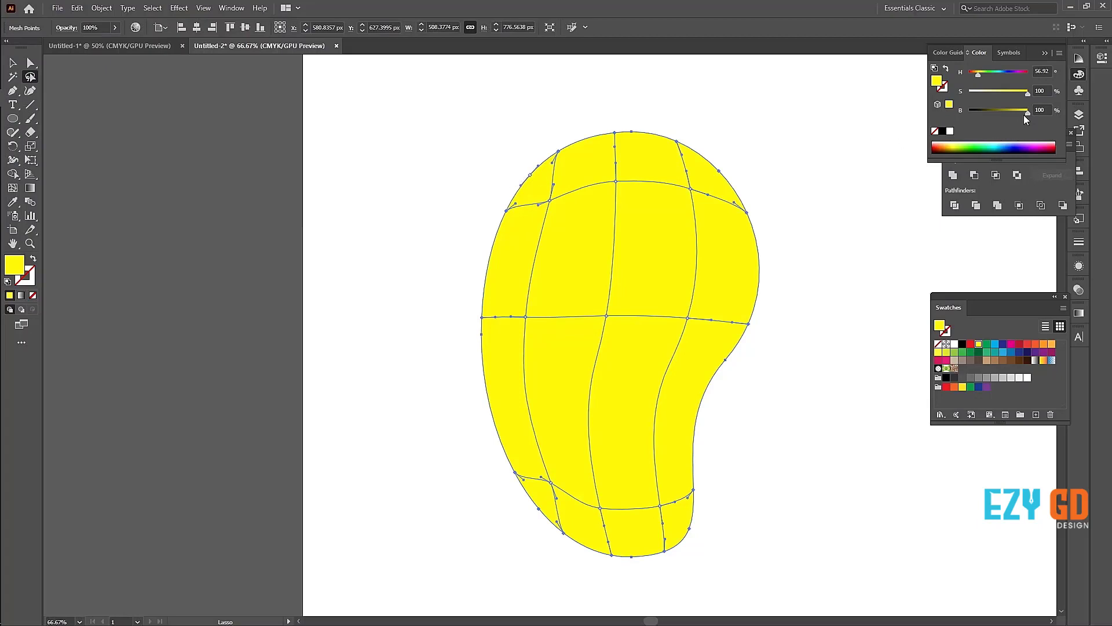
pyautogui.moveTo(1023, 114); pyautogui.dragTo(1005, 114)
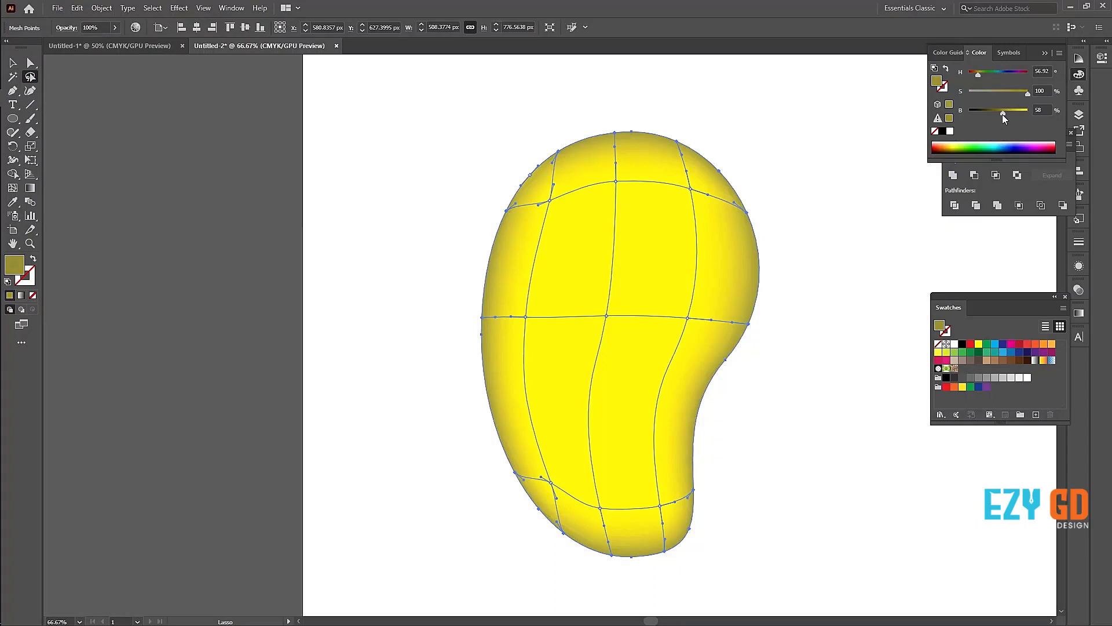
pyautogui.moveTo(1006, 113); pyautogui.dragTo(1009, 113)
pyautogui.moveTo(976, 75); pyautogui.dragTo(976, 74)
# Step: Add a mesh point at the upper left at about X 495, Y 347 px and give it the body's sampled yellow
pyautogui.click(12, 187)
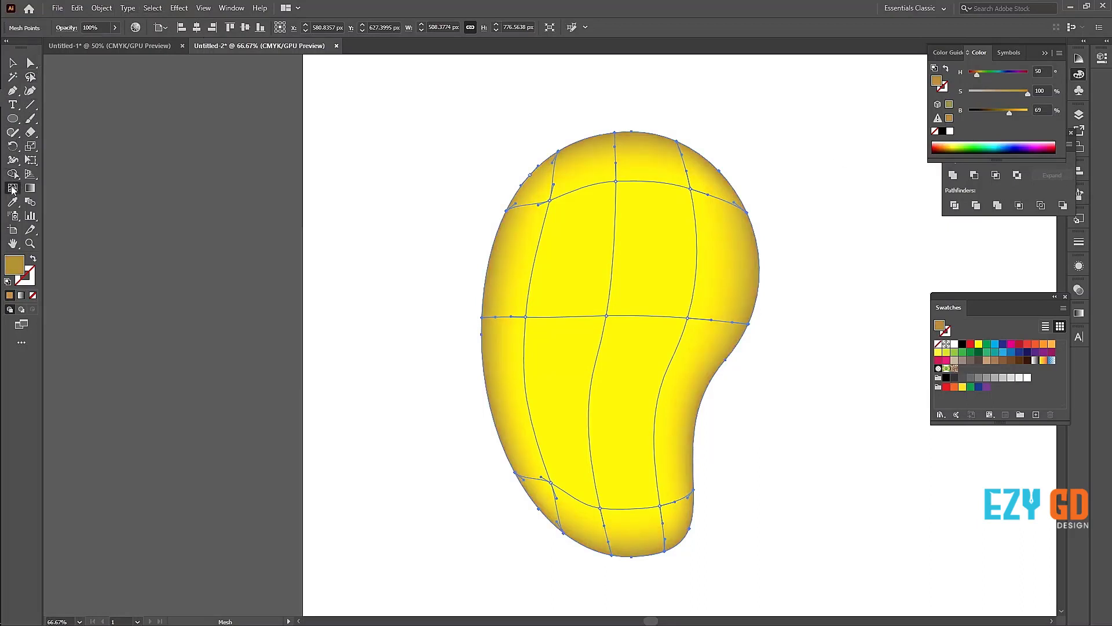
pyautogui.click(574, 192)
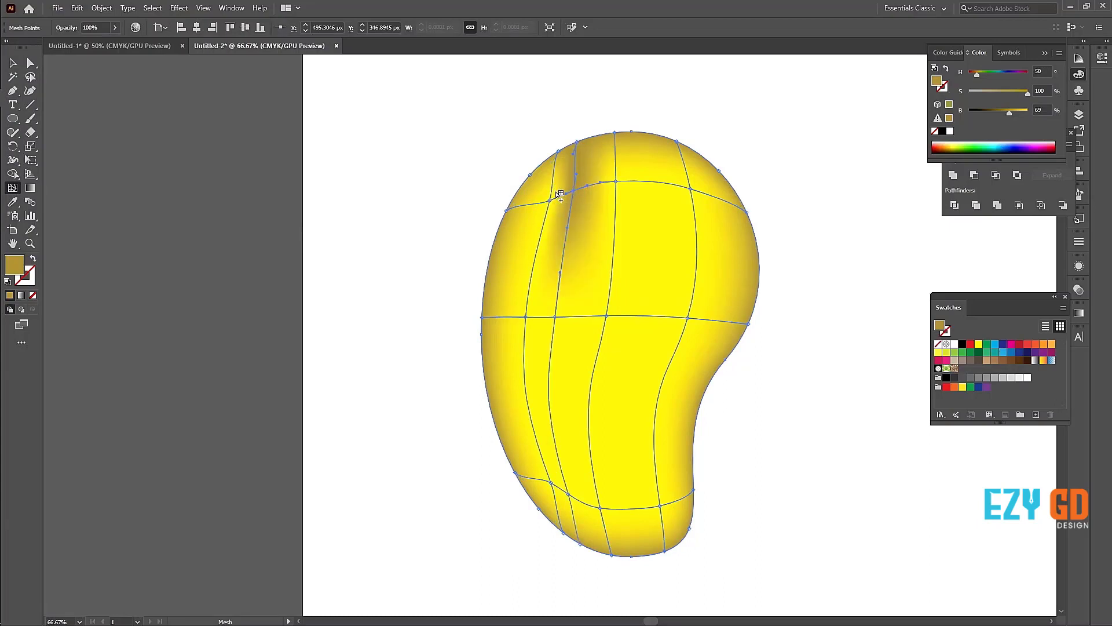
pyautogui.click(12, 202)
pyautogui.click(655, 234)
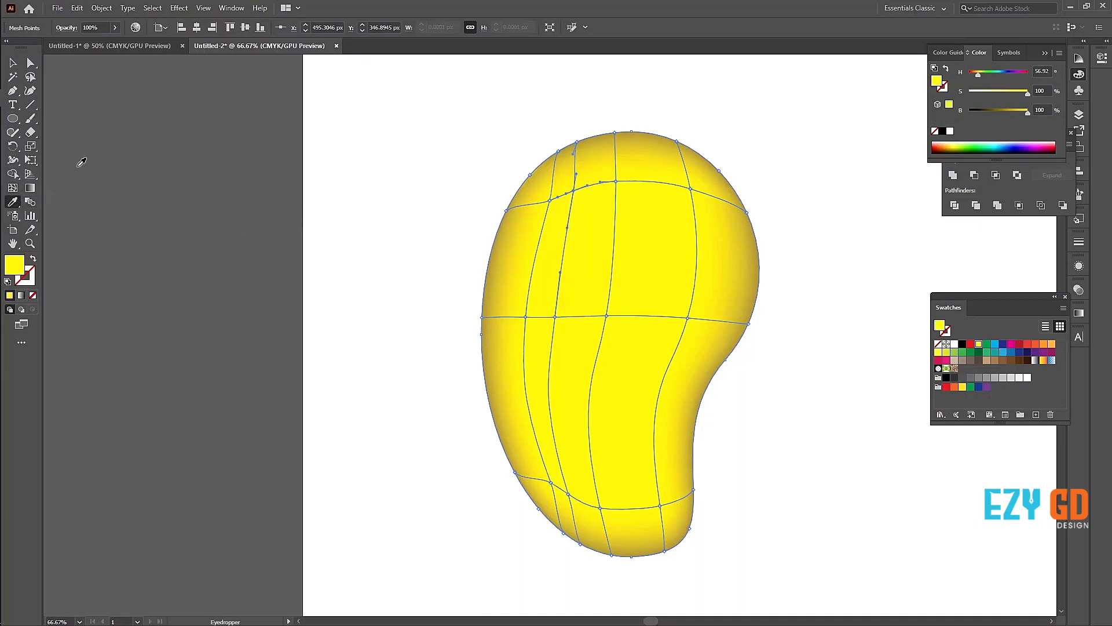
# Step: Reduce the upper-left mesh point's saturation to 7% to make a near-white highlight
pyautogui.press('v')
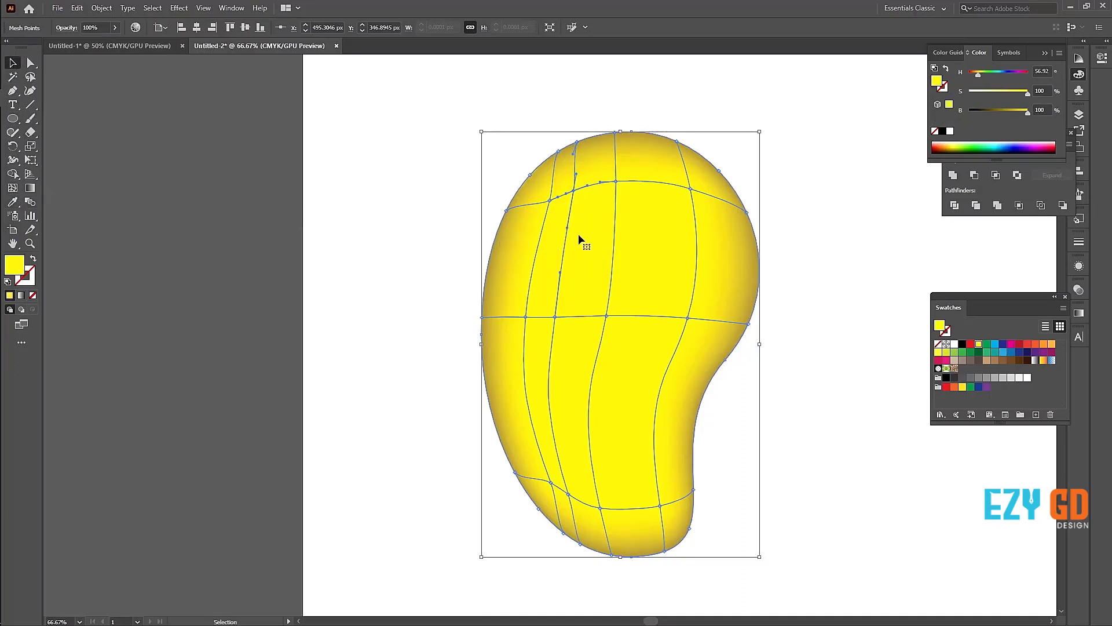
pyautogui.press('a')
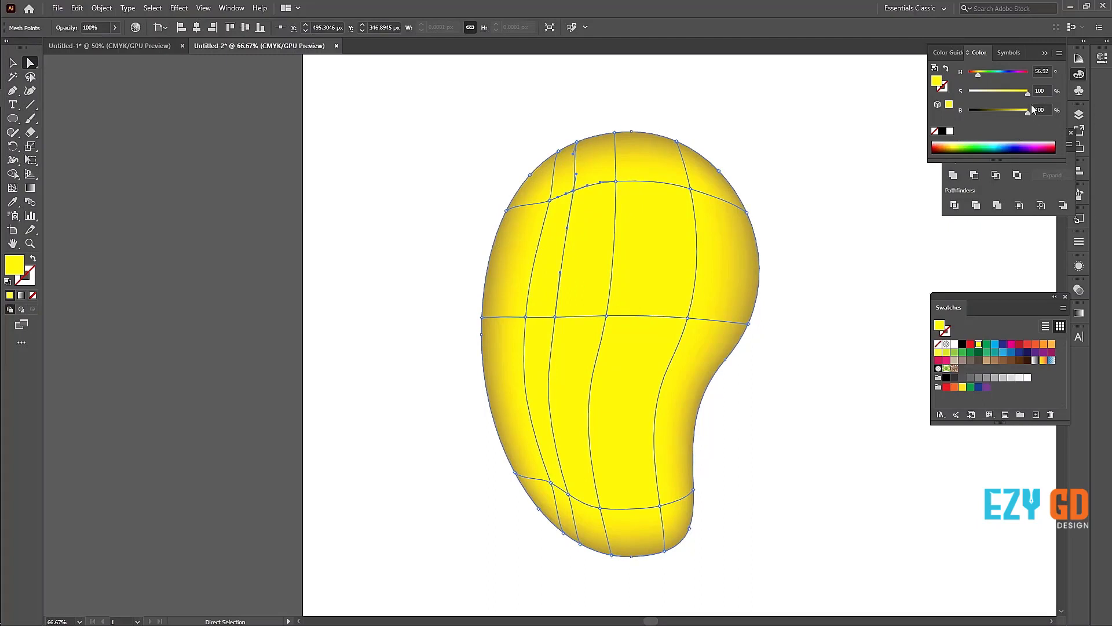
pyautogui.moveTo(1027, 94); pyautogui.dragTo(1019, 92)
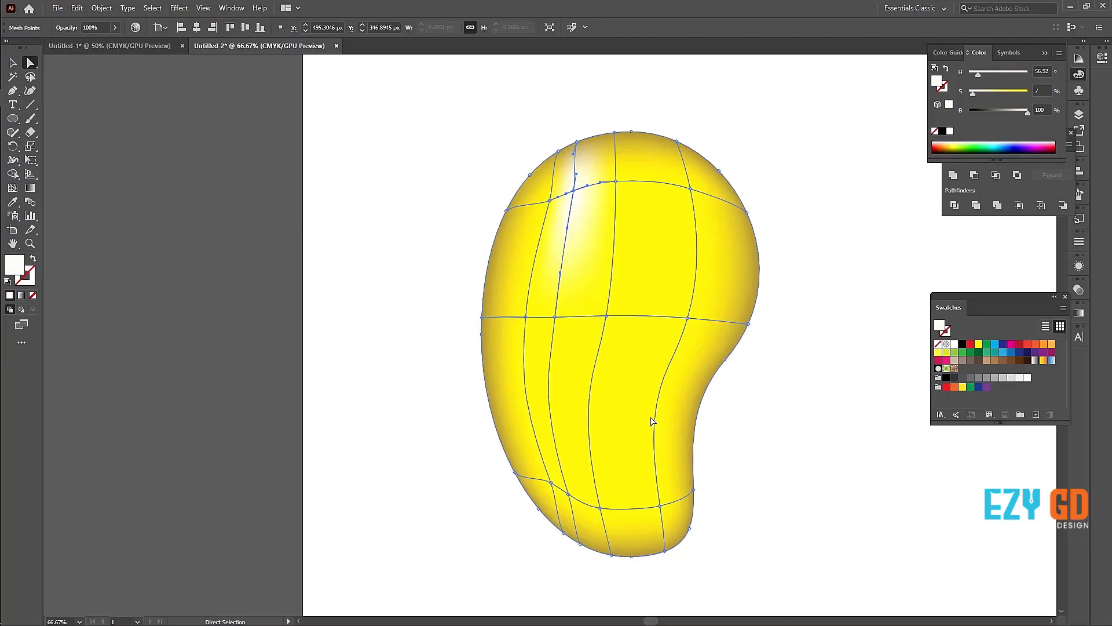
# Step: Add a mesh point in the shape's lower-right bend at about X 643, Y 779 px and give it the sampled body yellow
pyautogui.click(12, 188)
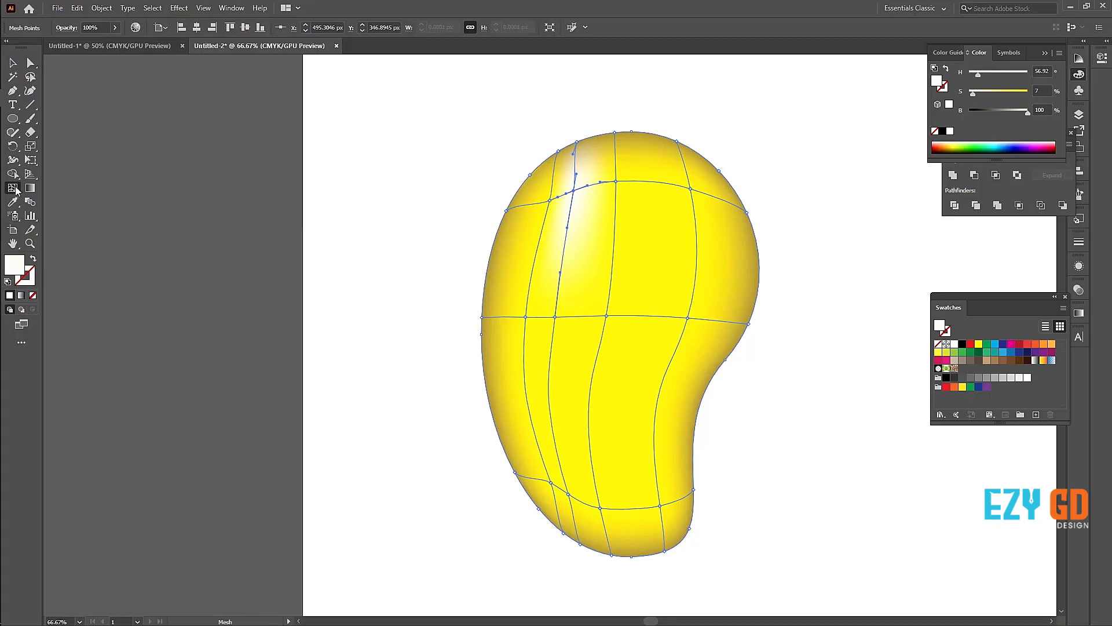
pyautogui.click(654, 428)
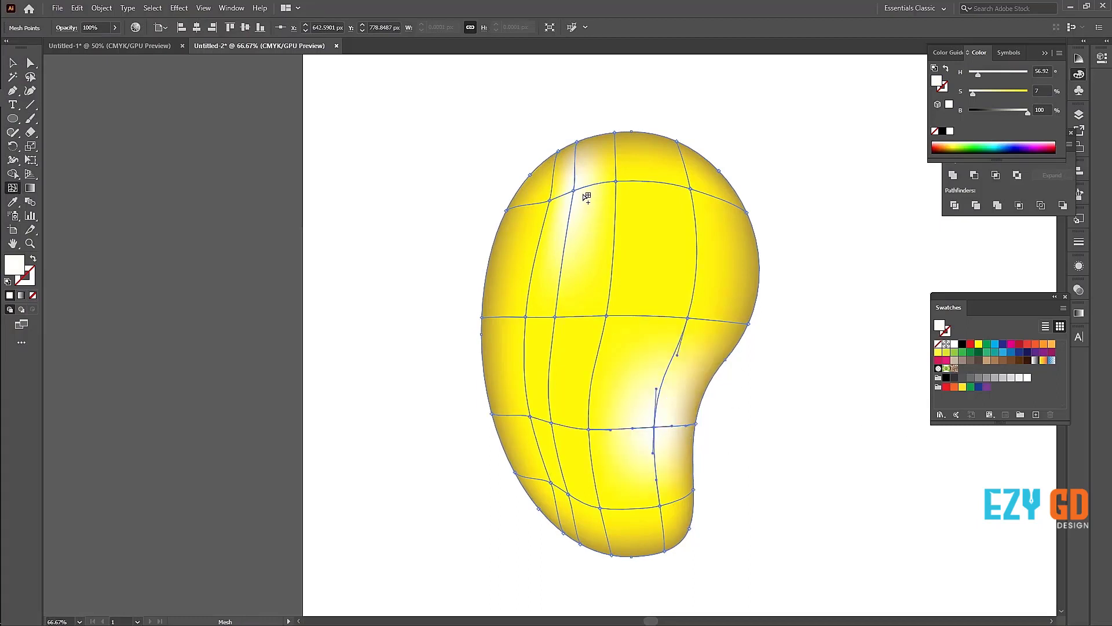
pyautogui.press('i')
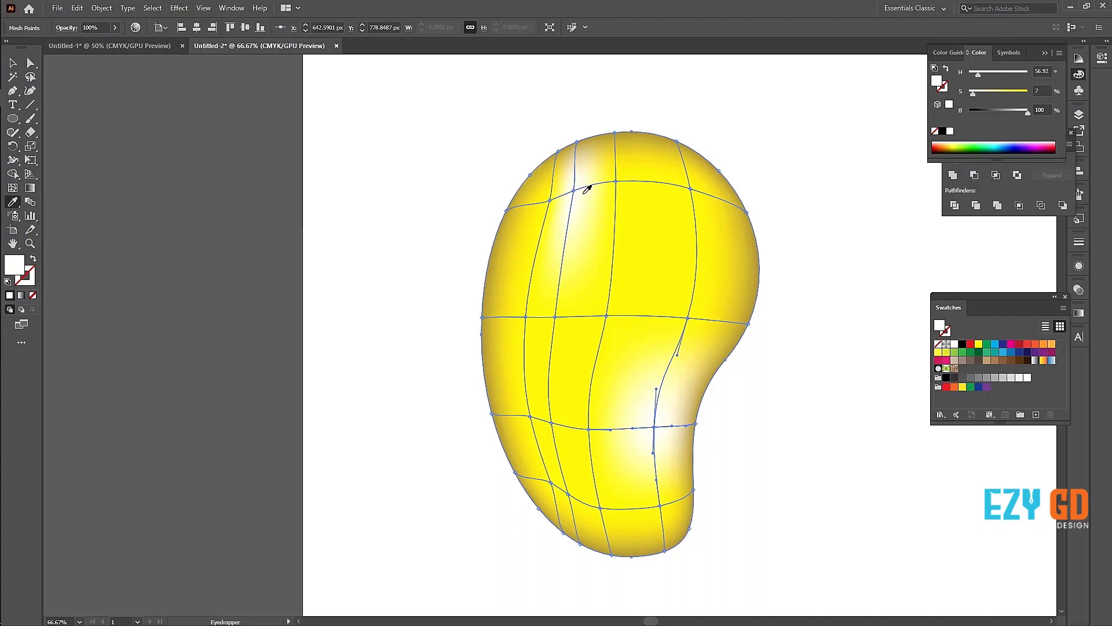
pyautogui.click(653, 237)
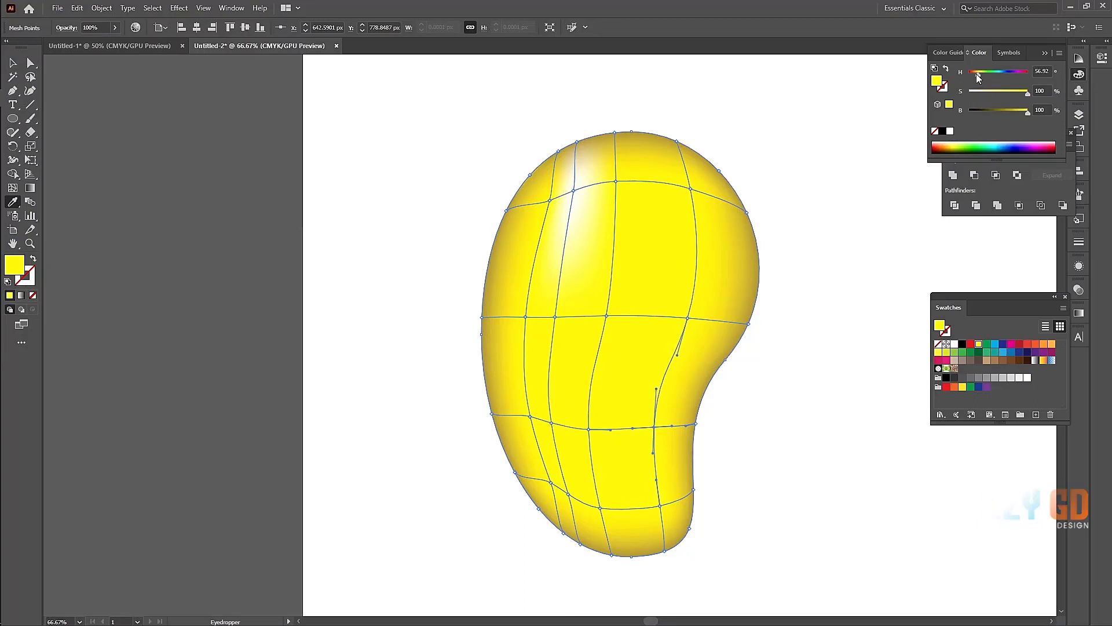
# Step: Set the lower-right mesh point's hue to 92° for a green tint and deselect the shape
pyautogui.moveTo(979, 75); pyautogui.dragTo(985, 74)
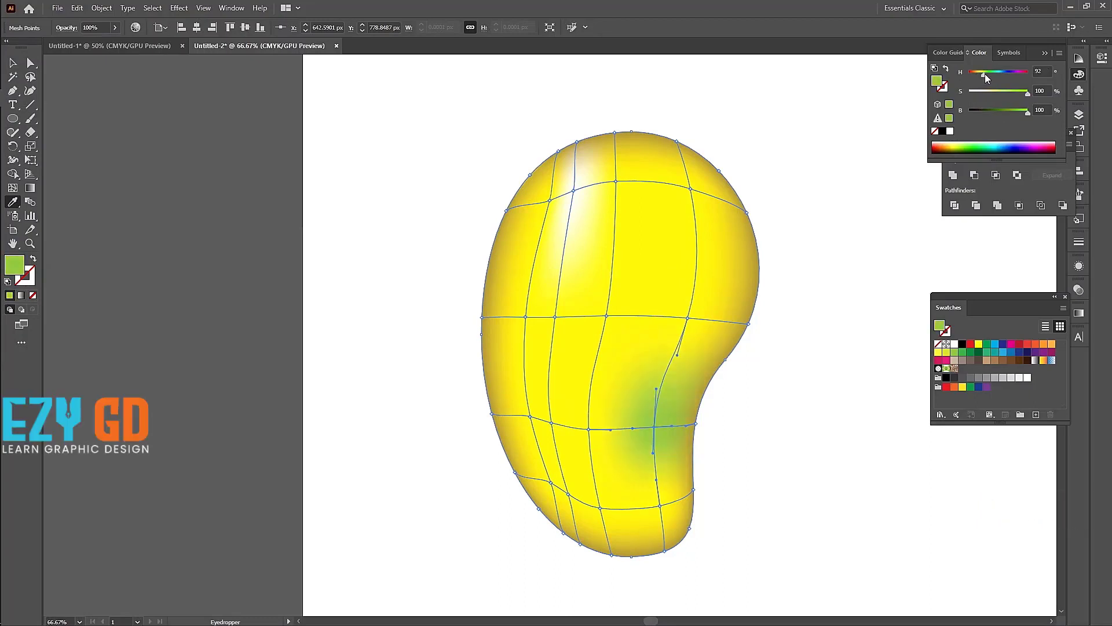
pyautogui.click(12, 63)
pyautogui.click(165, 174)
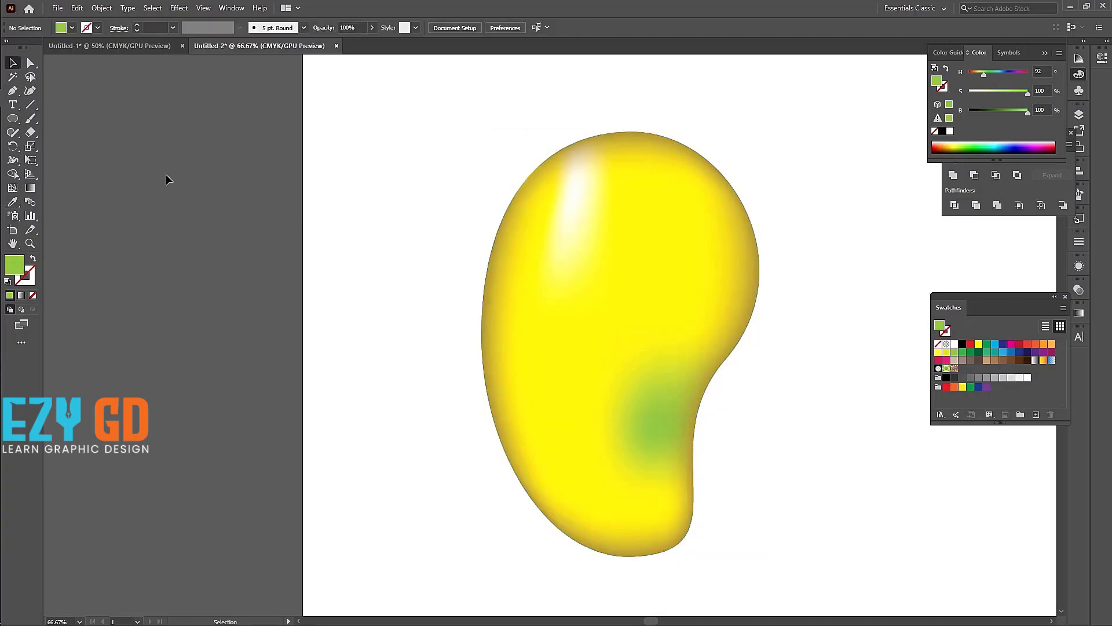
pyautogui.moveTo(714, 251); pyautogui.dragTo(615, 228)
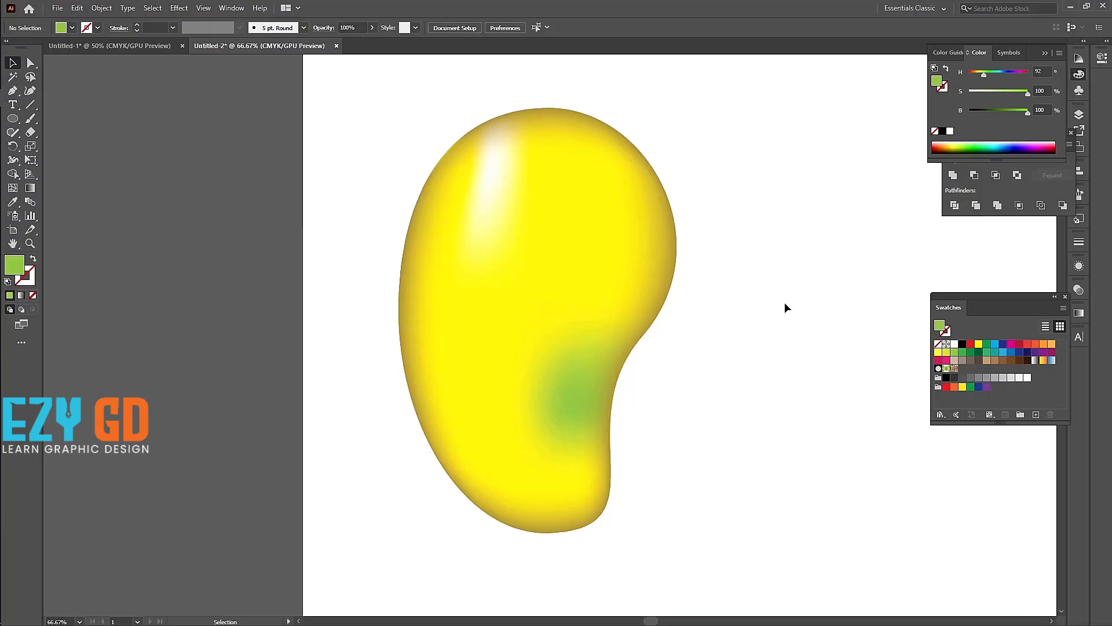
# Step: Switch to the Untitled-1 document and move the egg photo onto the artboard beside its left edge
pyautogui.click(122, 46)
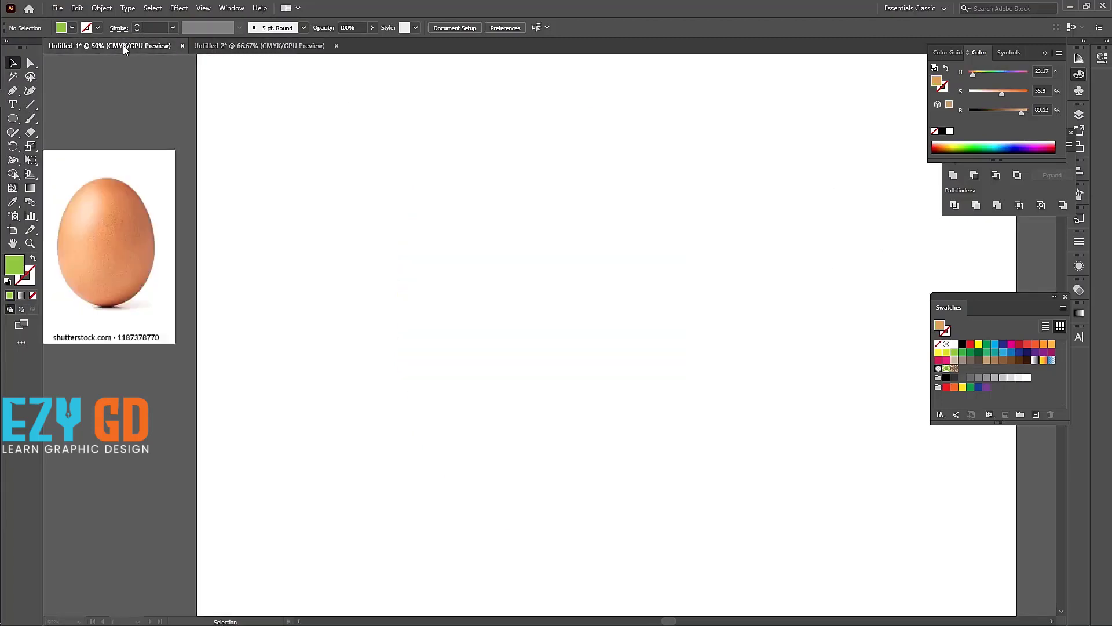
pyautogui.moveTo(134, 207); pyautogui.dragTo(298, 266)
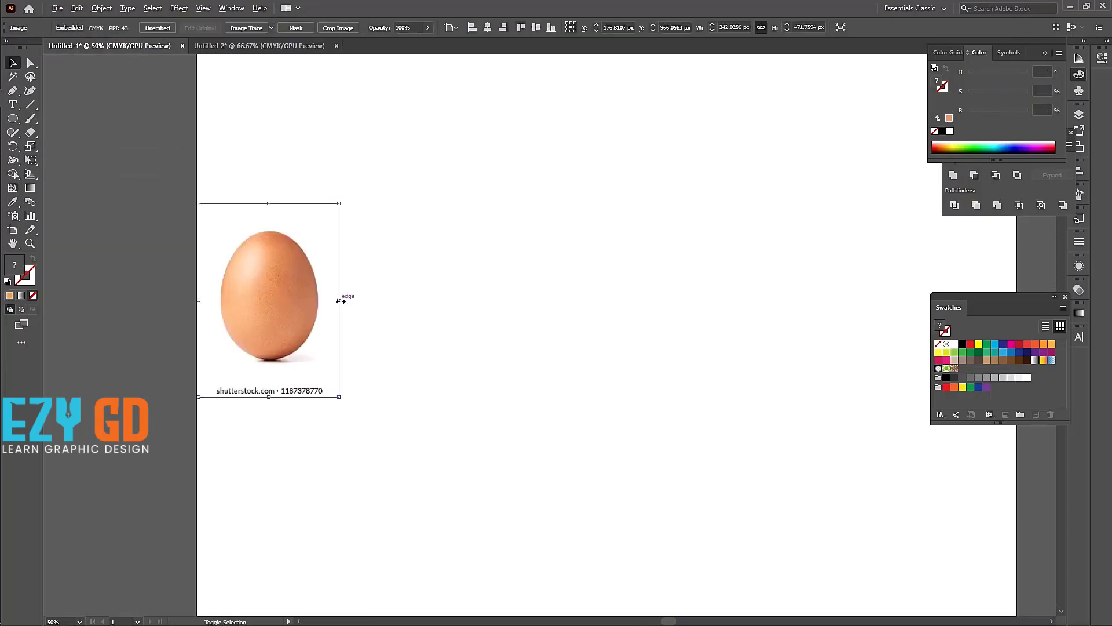
# Step: Enlarge the egg photo to about 904 px wide by 1247 px high and deselect it
pyautogui.moveTo(339, 299); pyautogui.dragTo(397, 307)
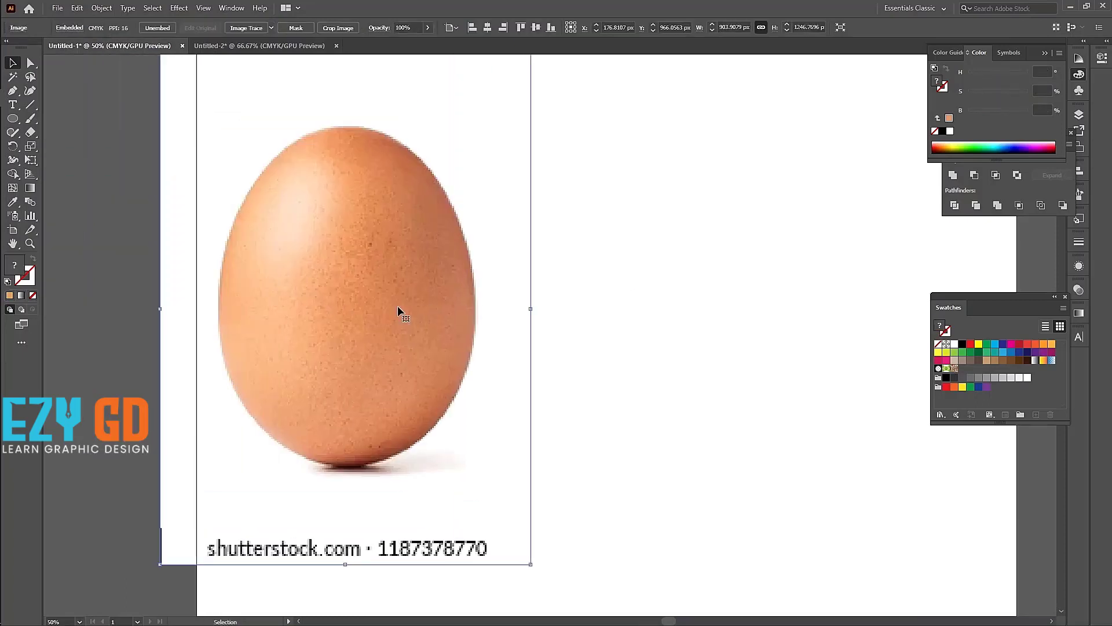
pyautogui.hotkey('ctrl', 'shift', 'a')
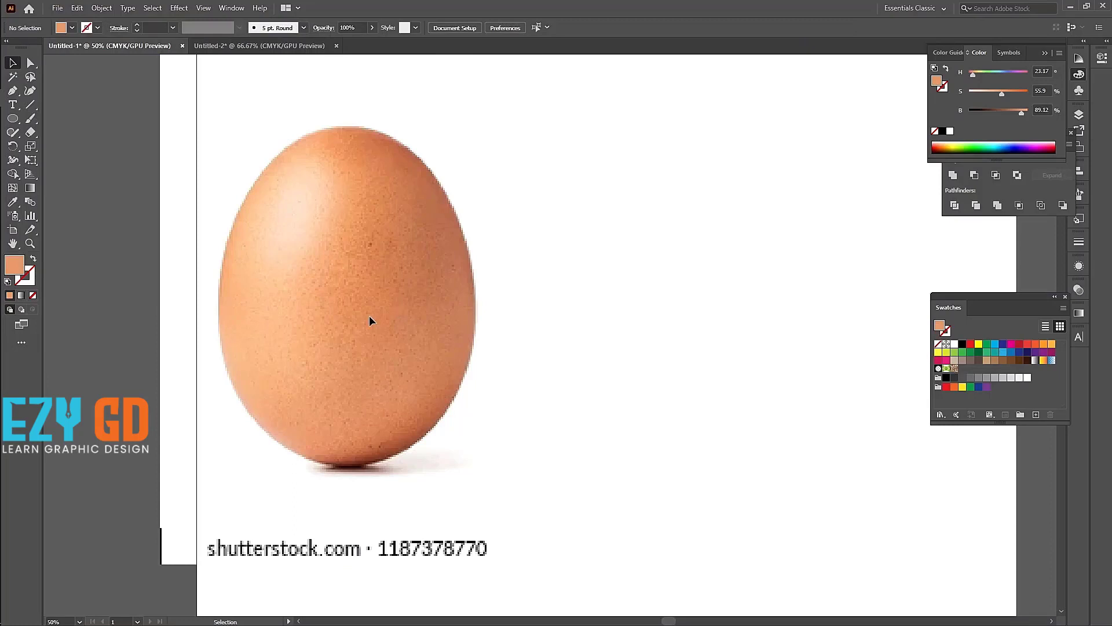
# Step: Start a Curvature tool outline at the egg's top and upper-right edge, with the orange fill swapped to the stroke
pyautogui.click(30, 92)
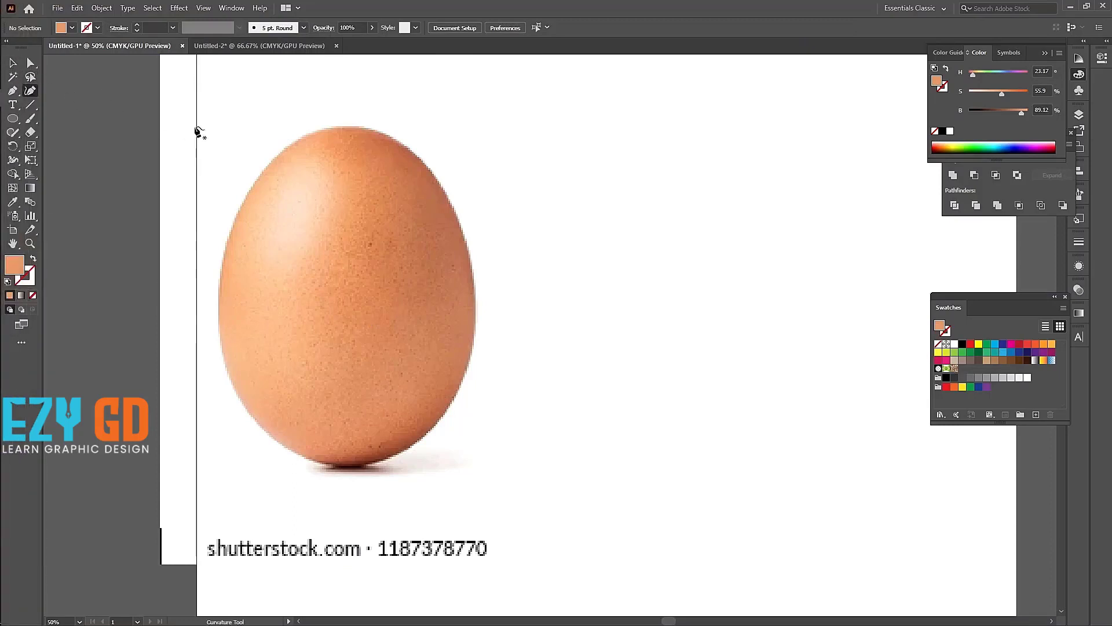
pyautogui.click(335, 125)
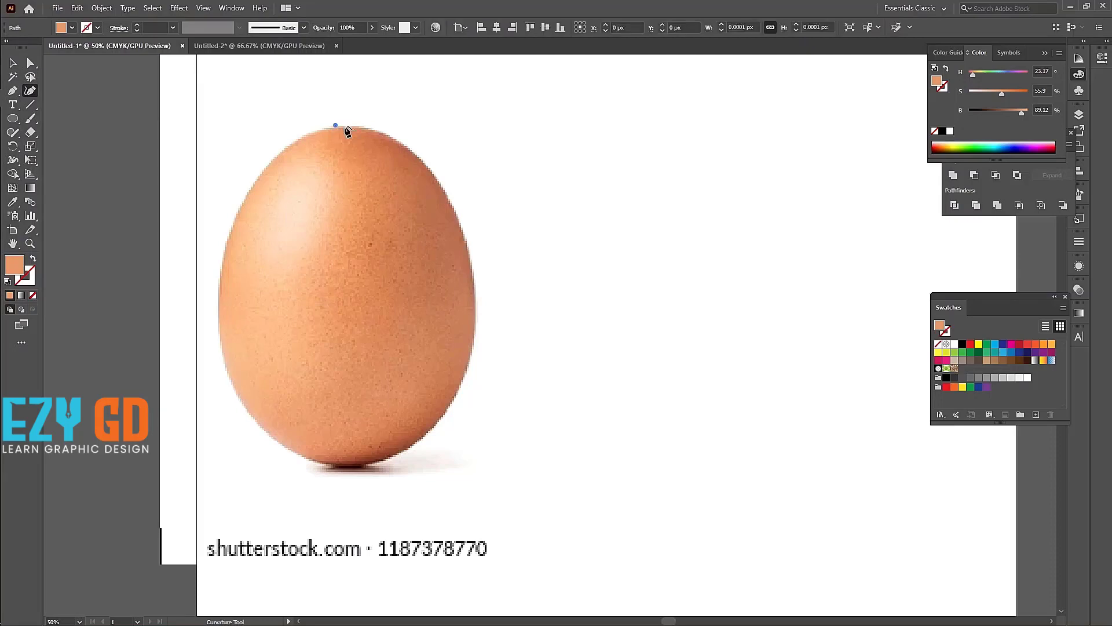
pyautogui.click(404, 145)
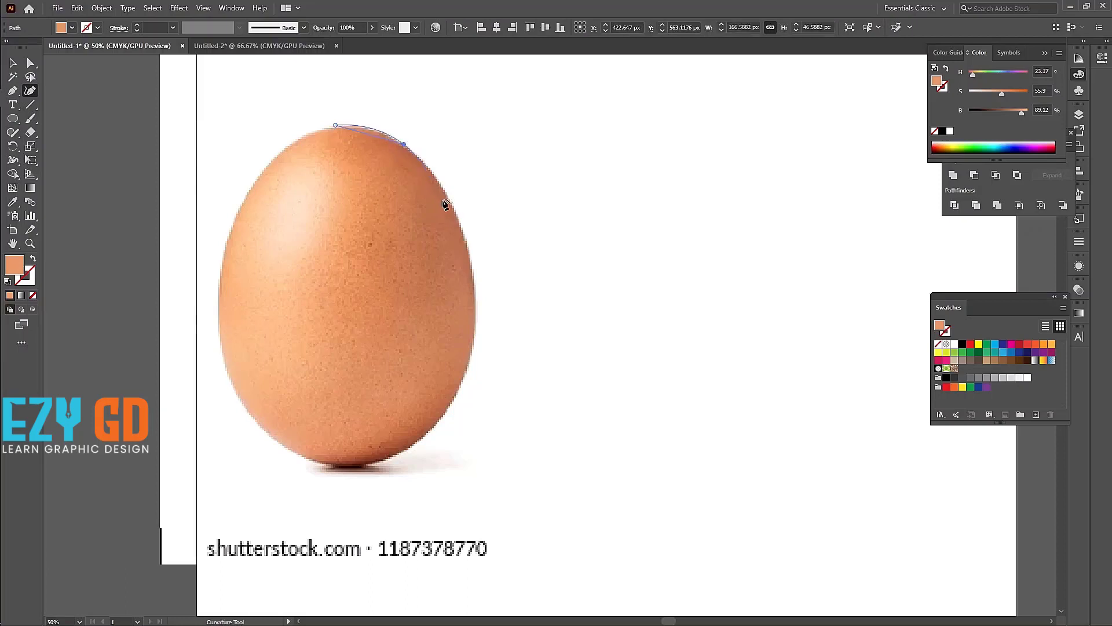
pyautogui.click(473, 270)
pyautogui.hotkey('ctrl', 'z')
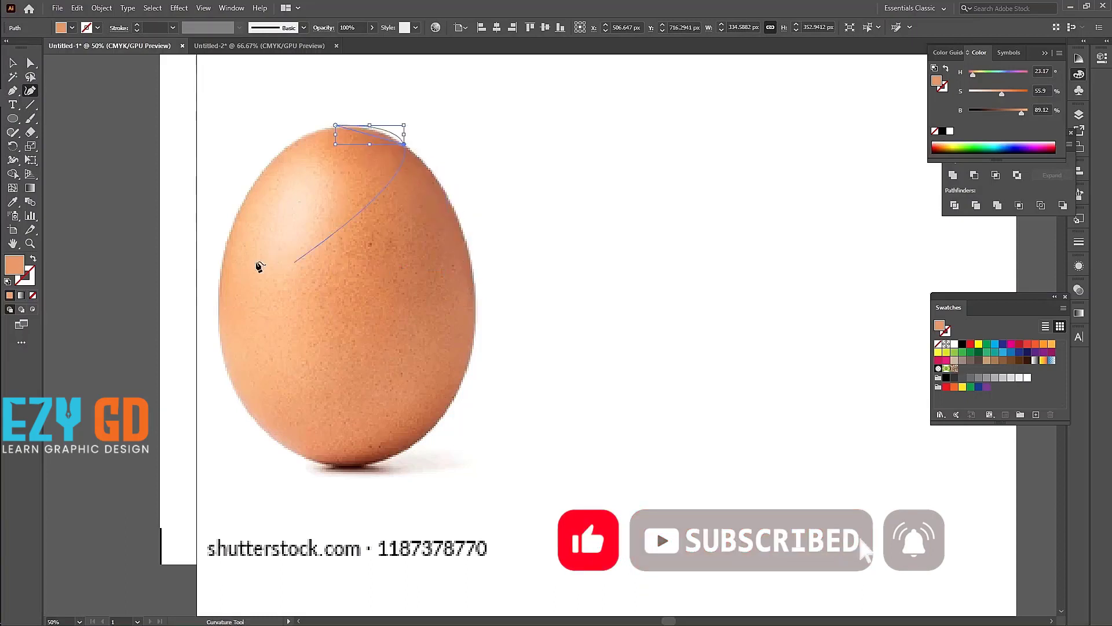
pyautogui.click(33, 259)
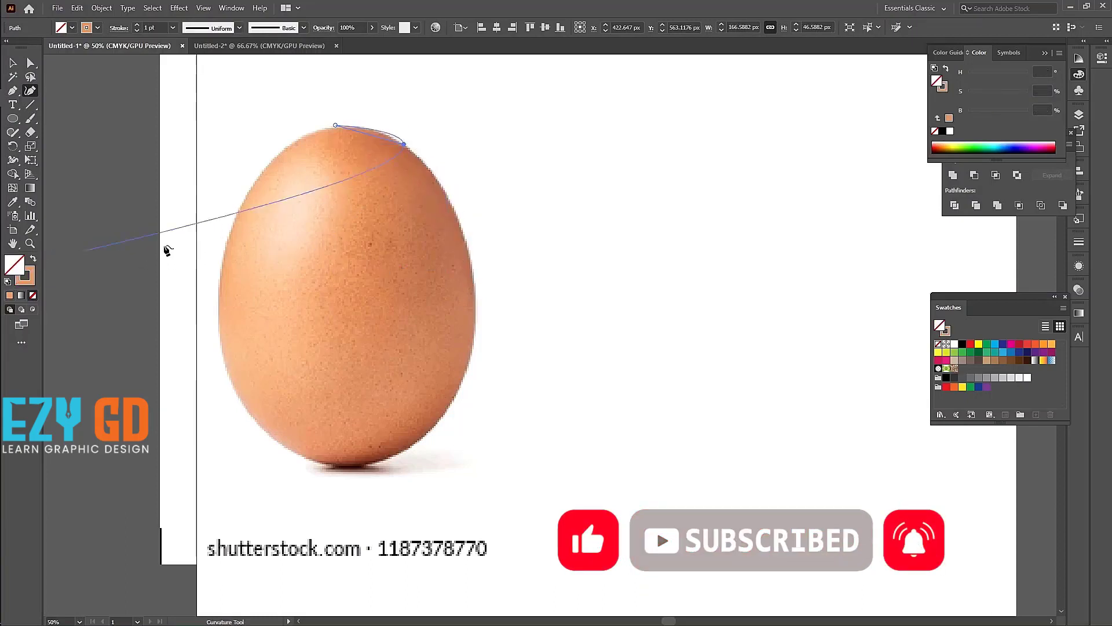
# Step: Continue the curved outline down the egg's right side, around the base and left side, and close it at the top
pyautogui.click(448, 197)
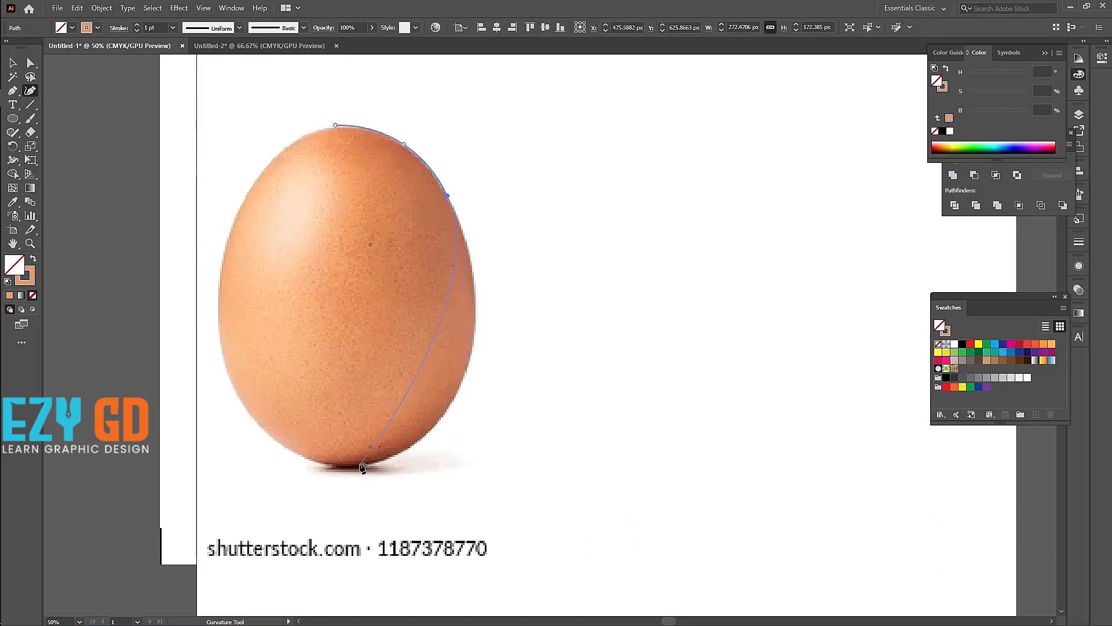
pyautogui.click(475, 288)
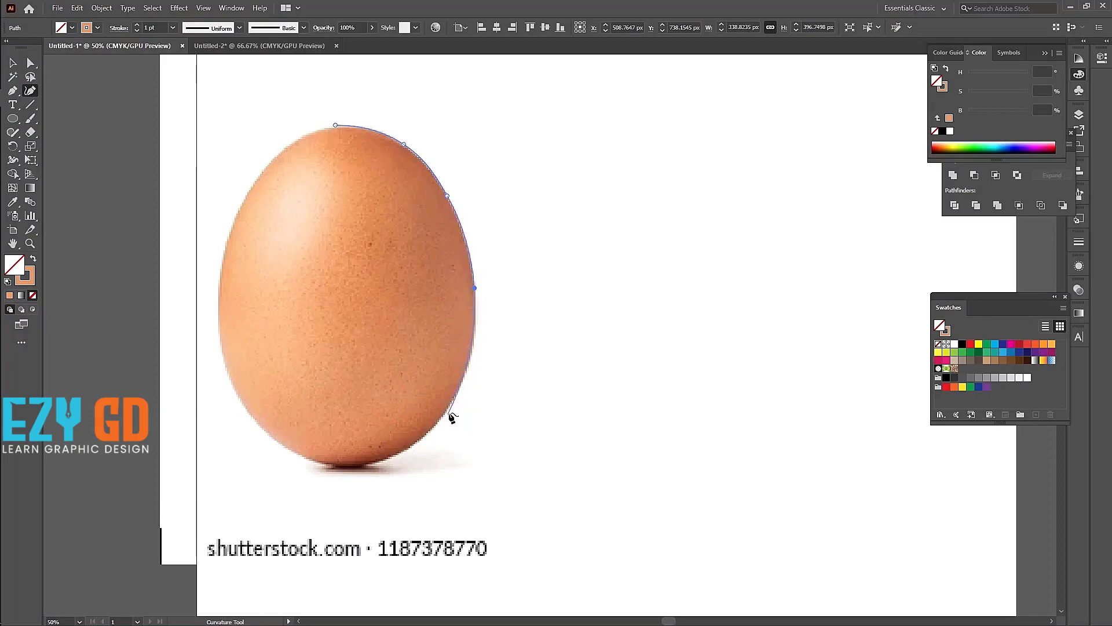
pyautogui.click(465, 375)
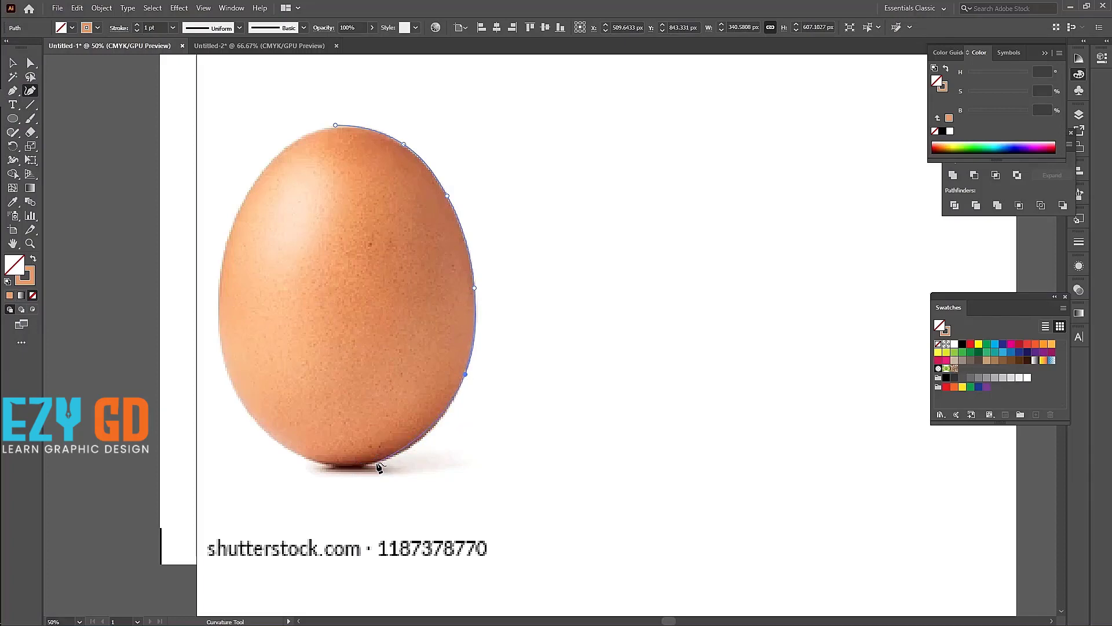
pyautogui.click(348, 465)
pyautogui.click(220, 339)
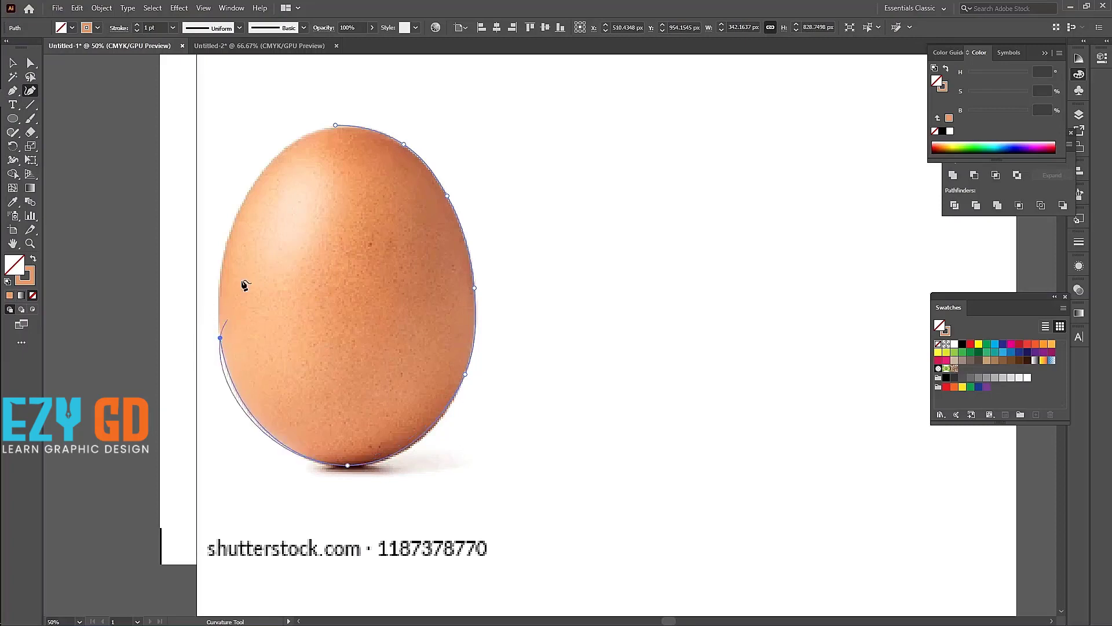
pyautogui.click(336, 125)
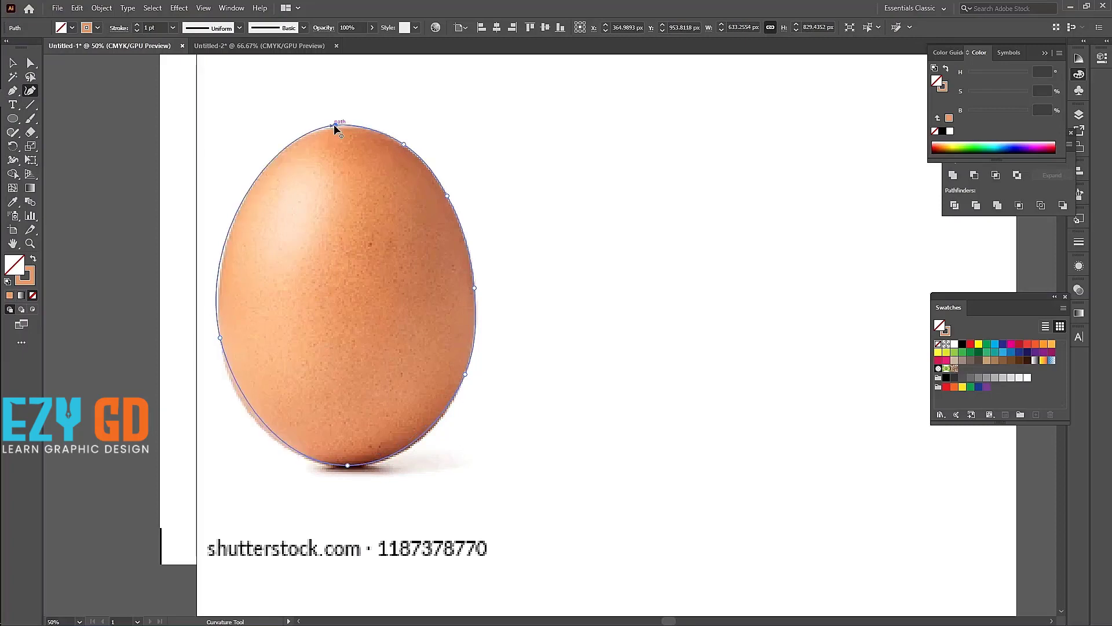
# Step: Move the outline's left anchor to about X 56, Y 1083 px and angle its upper handle to follow the egg's edge
pyautogui.click(30, 63)
pyautogui.click(221, 337)
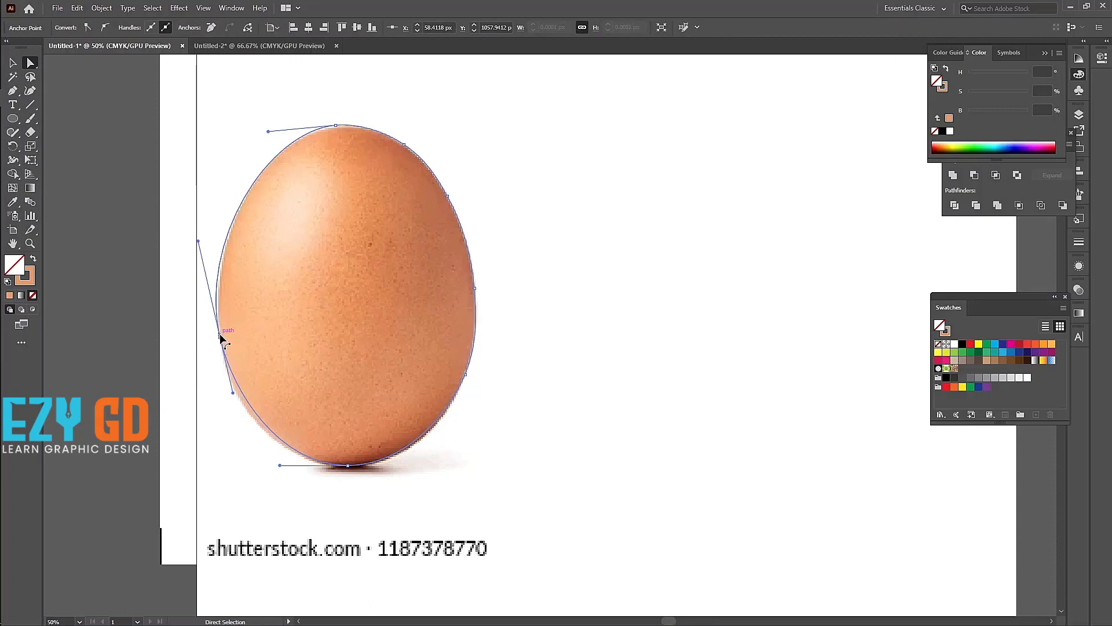
pyautogui.moveTo(220, 337); pyautogui.dragTo(219, 348)
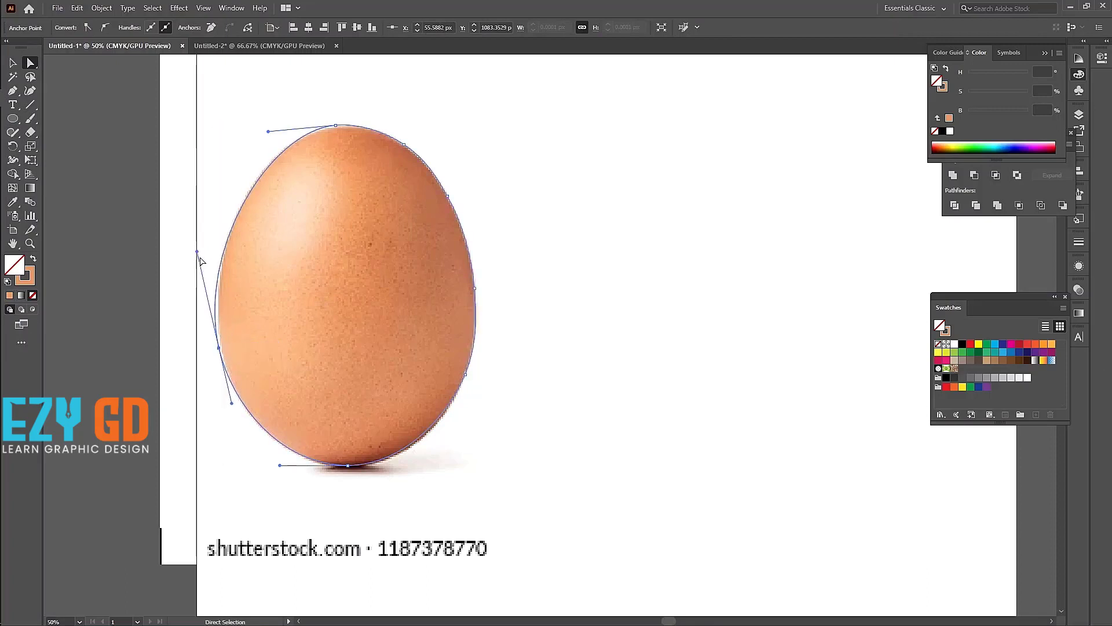
pyautogui.moveTo(197, 251); pyautogui.dragTo(203, 250)
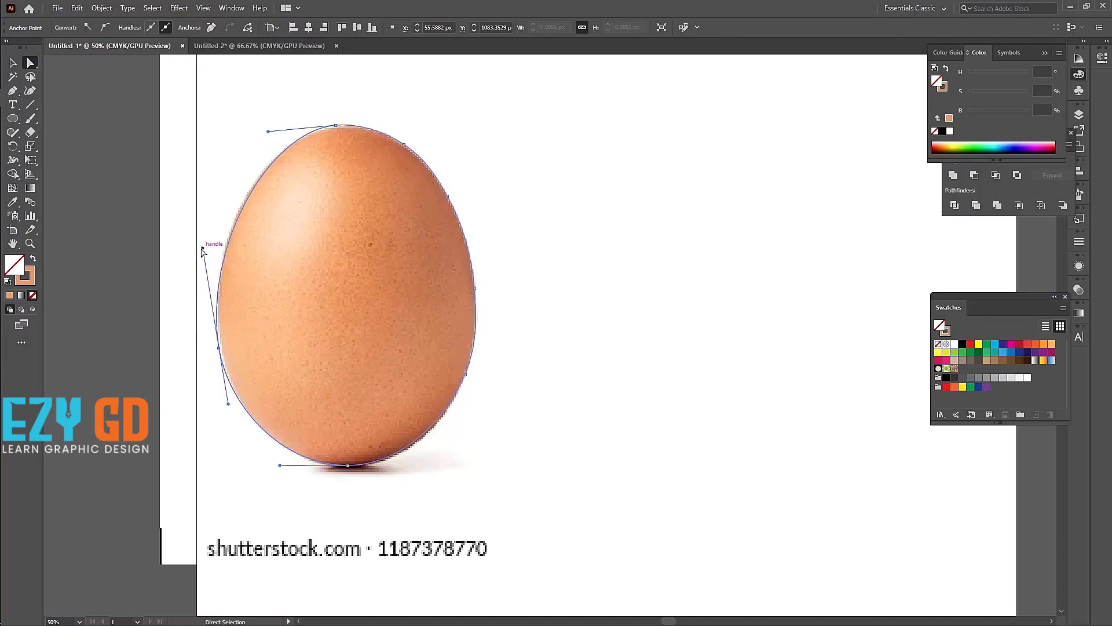
# Step: Lengthen the left handle of the outline's top anchor to fit the egg's upper-left curve
pyautogui.click(335, 125)
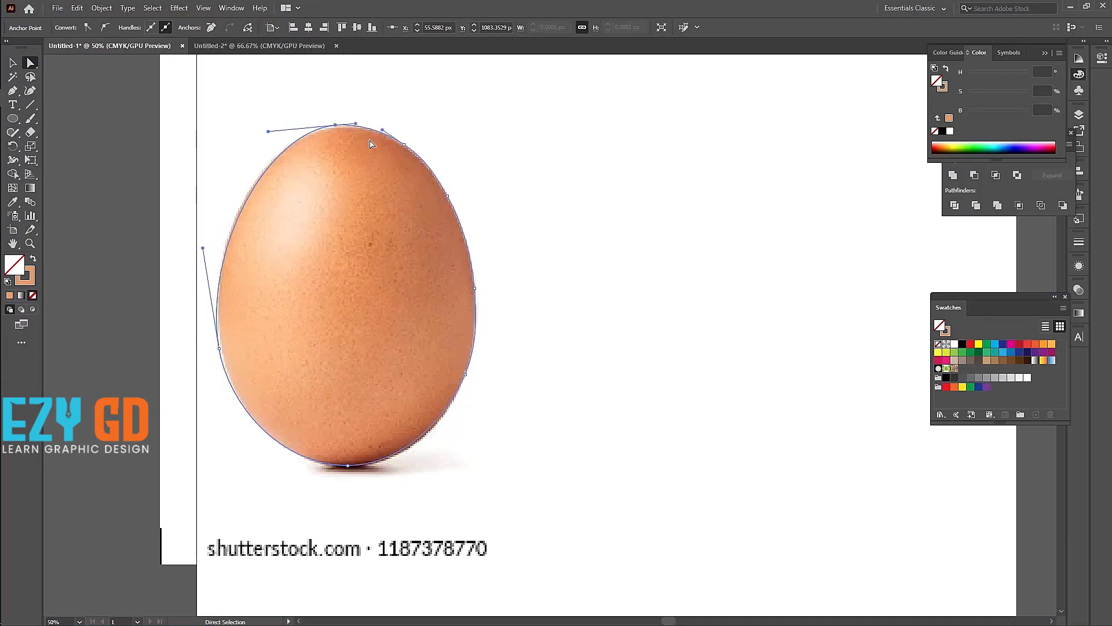
pyautogui.moveTo(269, 132); pyautogui.dragTo(262, 131)
pyautogui.moveTo(337, 127); pyautogui.dragTo(339, 132)
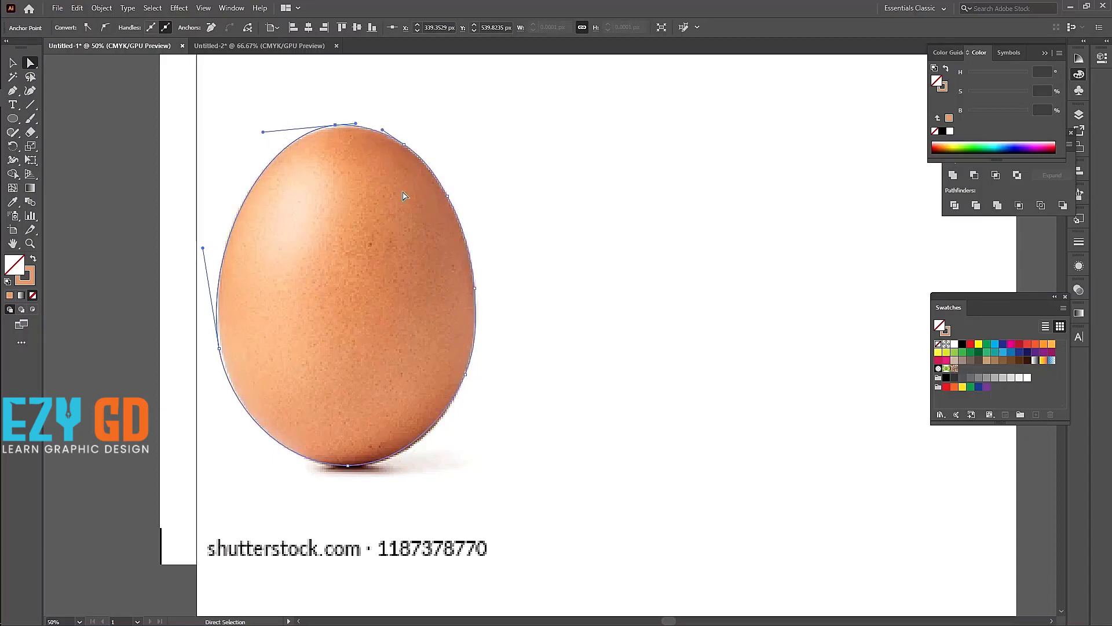
# Step: Lengthen and slightly raise the right handle of the outline's bottom anchor to match the egg's lower-right curve
pyautogui.moveTo(498, 447); pyautogui.dragTo(429, 323)
pyautogui.moveTo(403, 493); pyautogui.dragTo(293, 447)
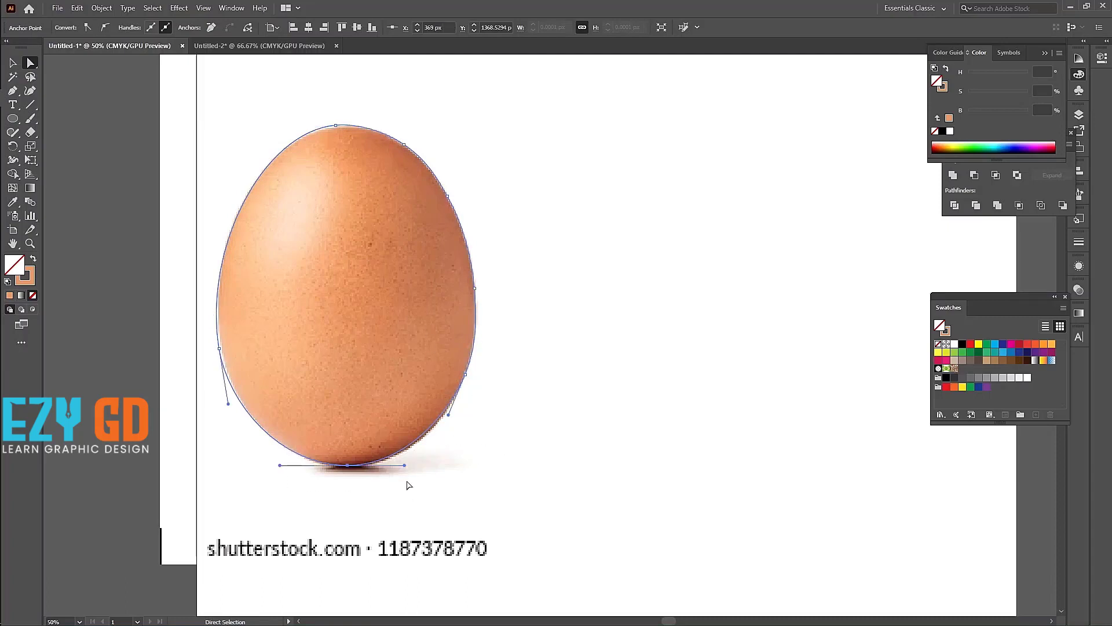
pyautogui.moveTo(406, 465); pyautogui.dragTo(418, 462)
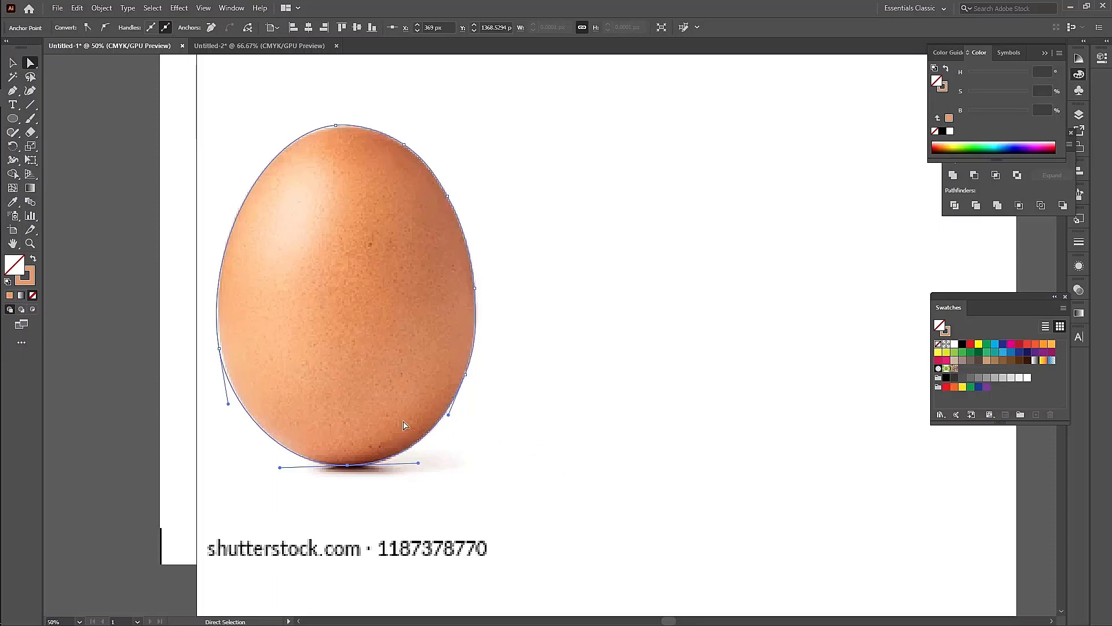
# Step: Refine the outline's left anchor position to about X 58, Y 1070 px so it meets the egg's edge
pyautogui.moveTo(189, 325); pyautogui.dragTo(219, 344)
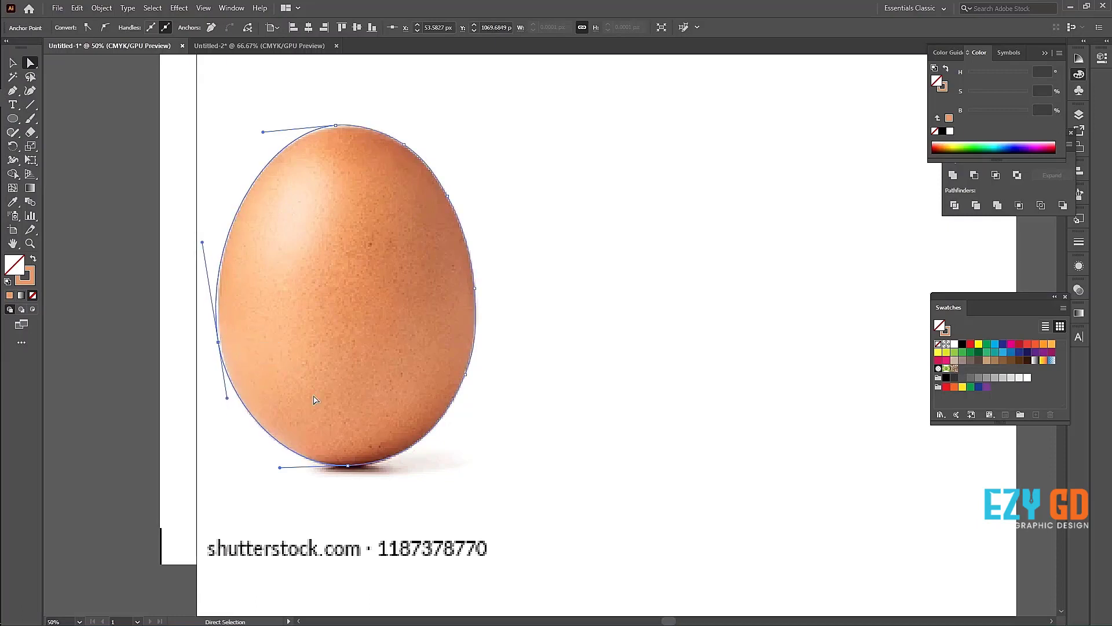
pyautogui.press('Right')
pyautogui.press('Right')
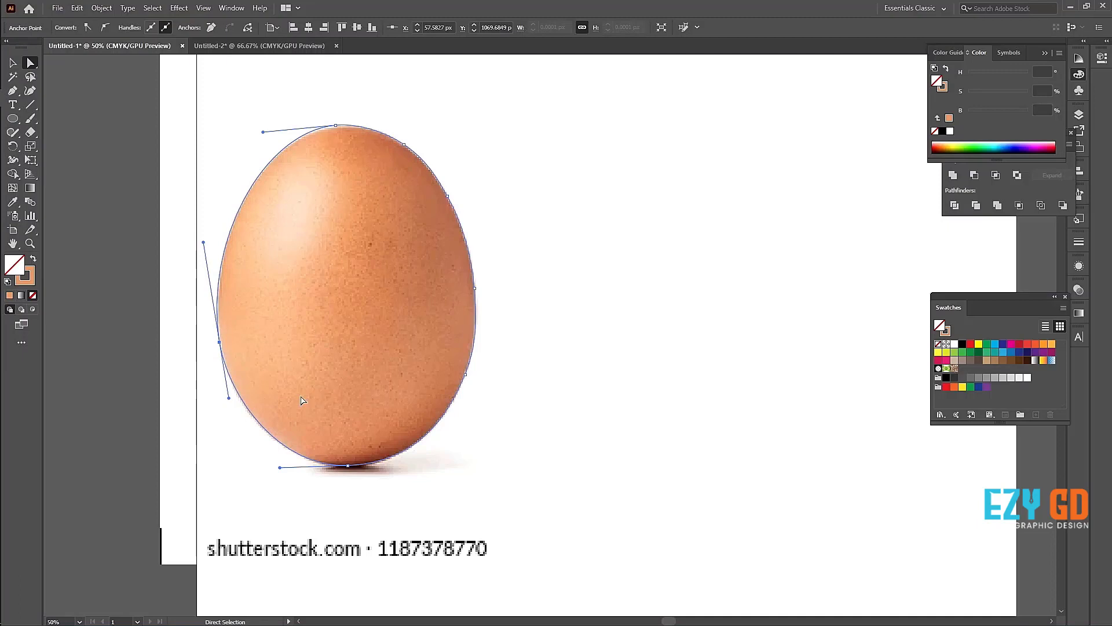
# Step: Swap the orange stroke colour back to the fill and move the egg shape beside the photo at about X 1271, Y 965 px
pyautogui.click(33, 261)
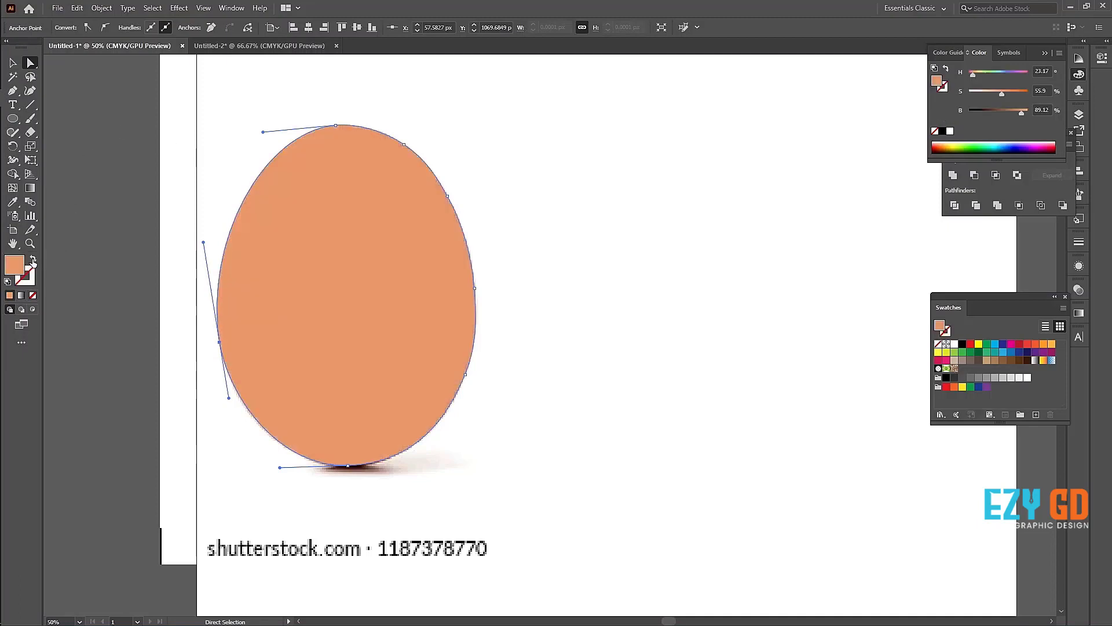
pyautogui.click(13, 62)
pyautogui.click(95, 159)
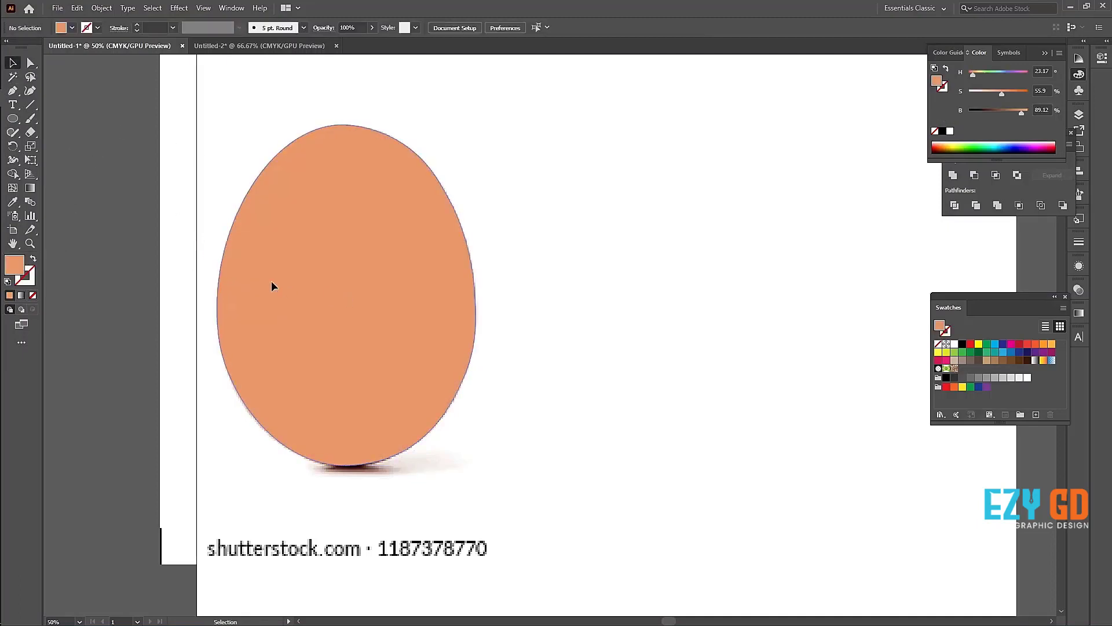
pyautogui.moveTo(272, 280); pyautogui.dragTo(637, 284)
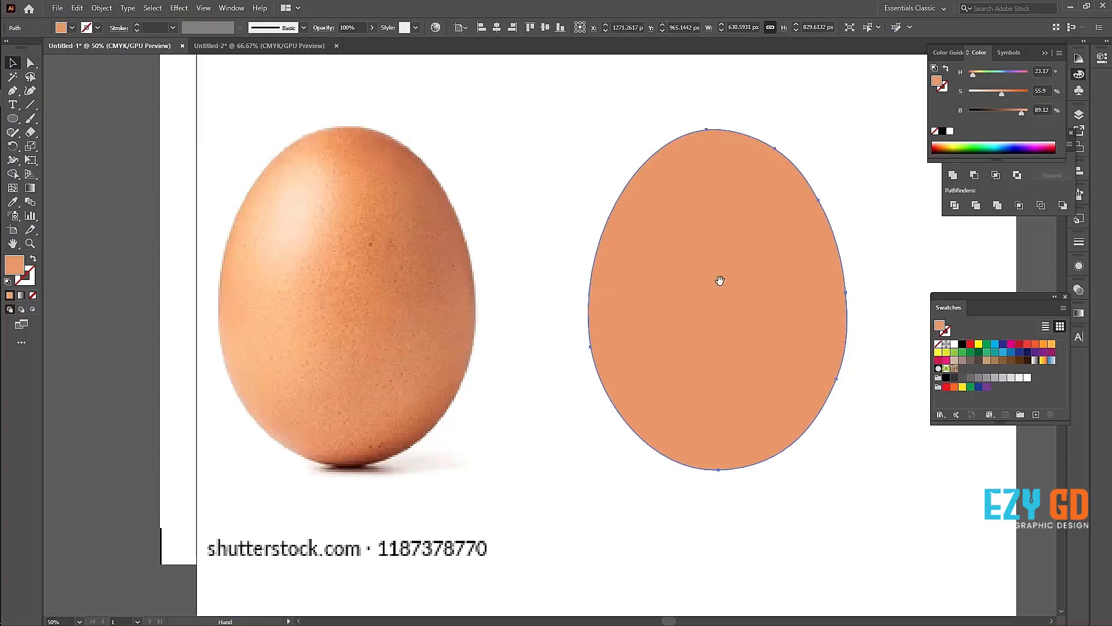
pyautogui.moveTo(720, 278); pyautogui.dragTo(620, 312)
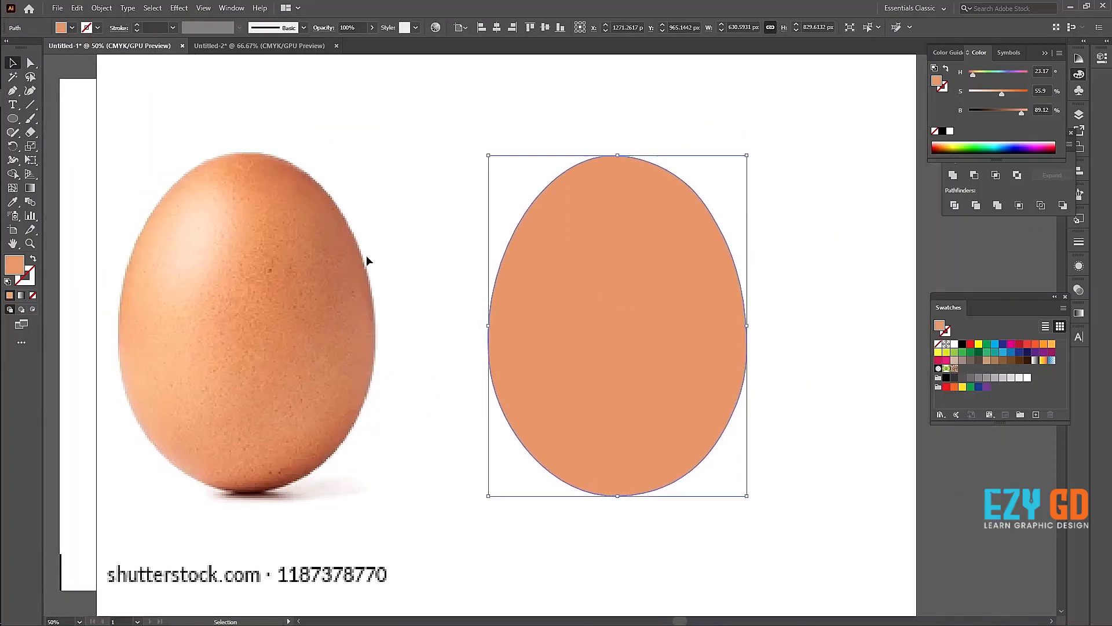
# Step: Add mesh points to the egg shape's upper left at about X 1129, Y 709 px and lower right at about X 1426, Y 1158 px
pyautogui.click(13, 189)
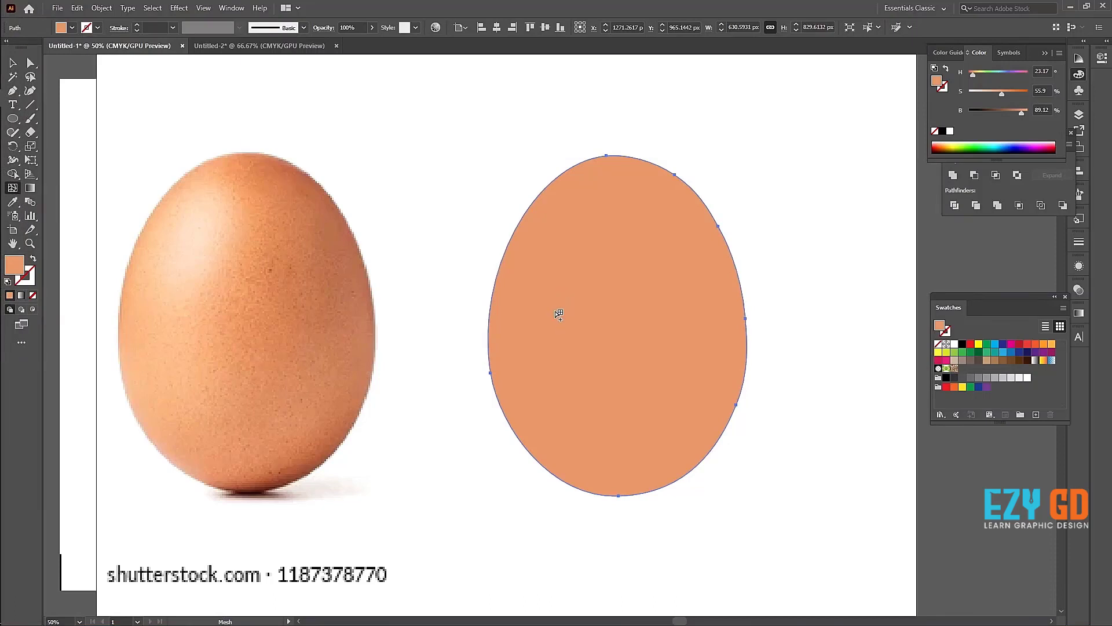
pyautogui.click(561, 221)
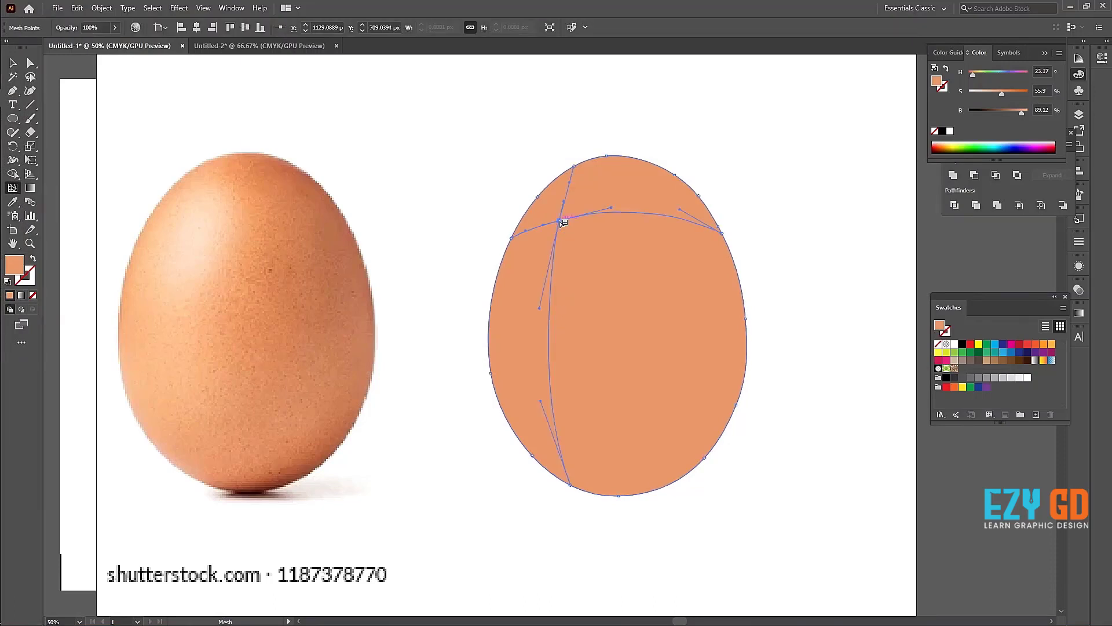
pyautogui.click(681, 406)
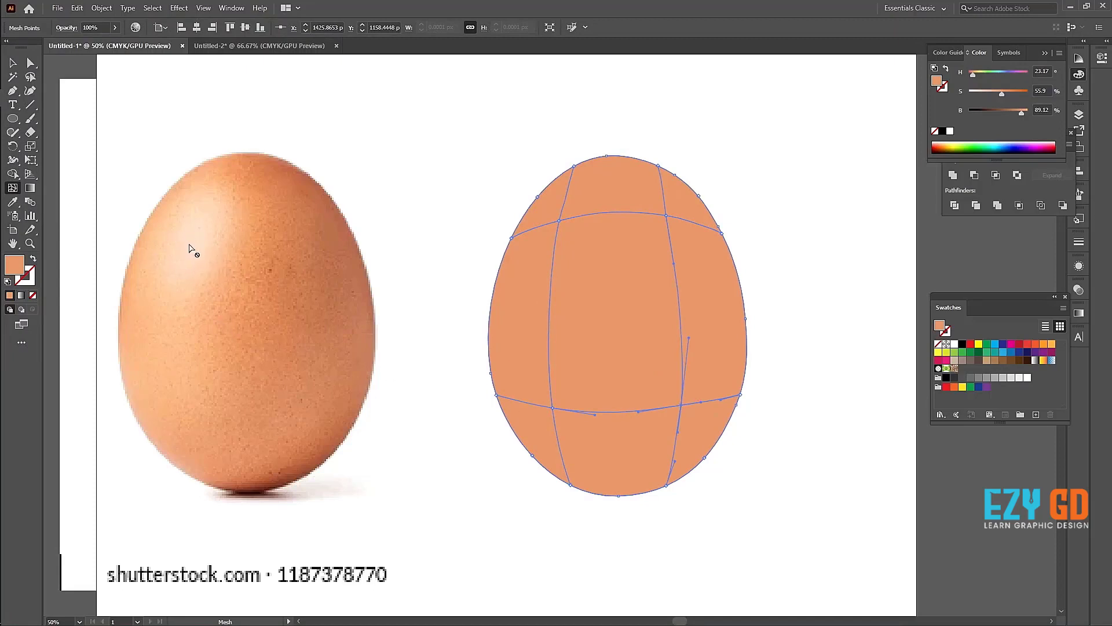
# Step: Give the upper-left mesh point the pale highlight colour sampled from the upper left of the egg photo
pyautogui.press('a')
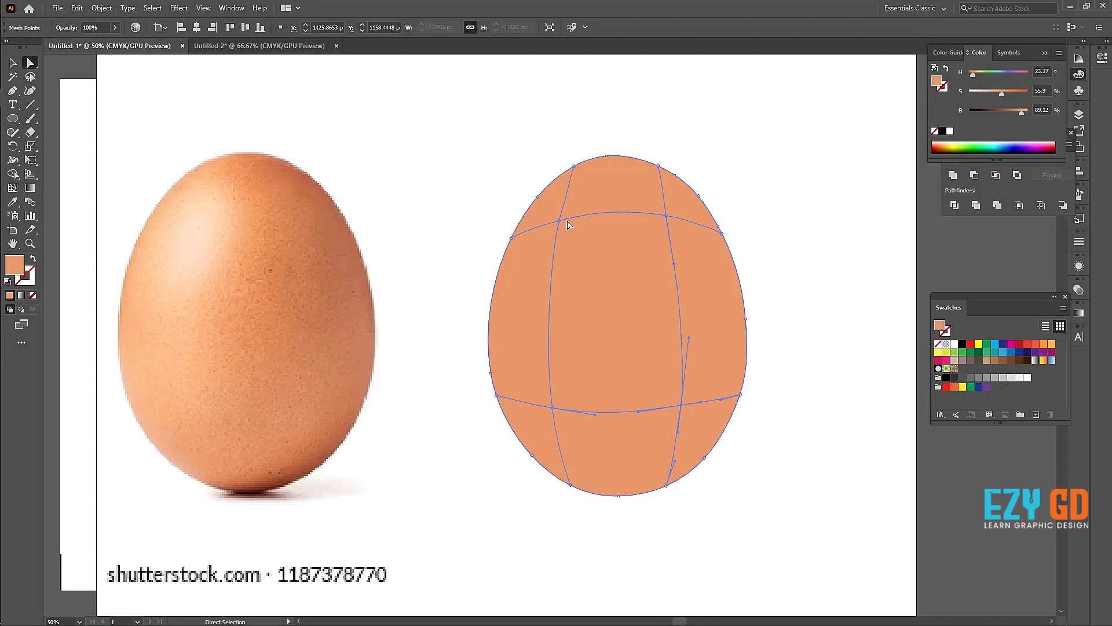
pyautogui.click(559, 222)
pyautogui.press('i')
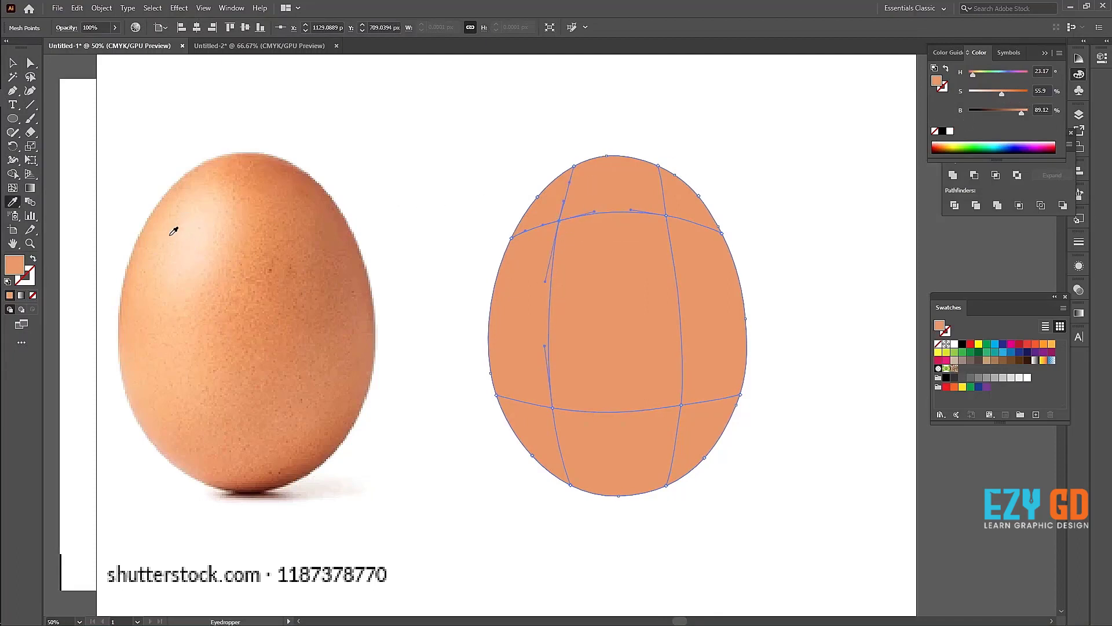
pyautogui.click(192, 232)
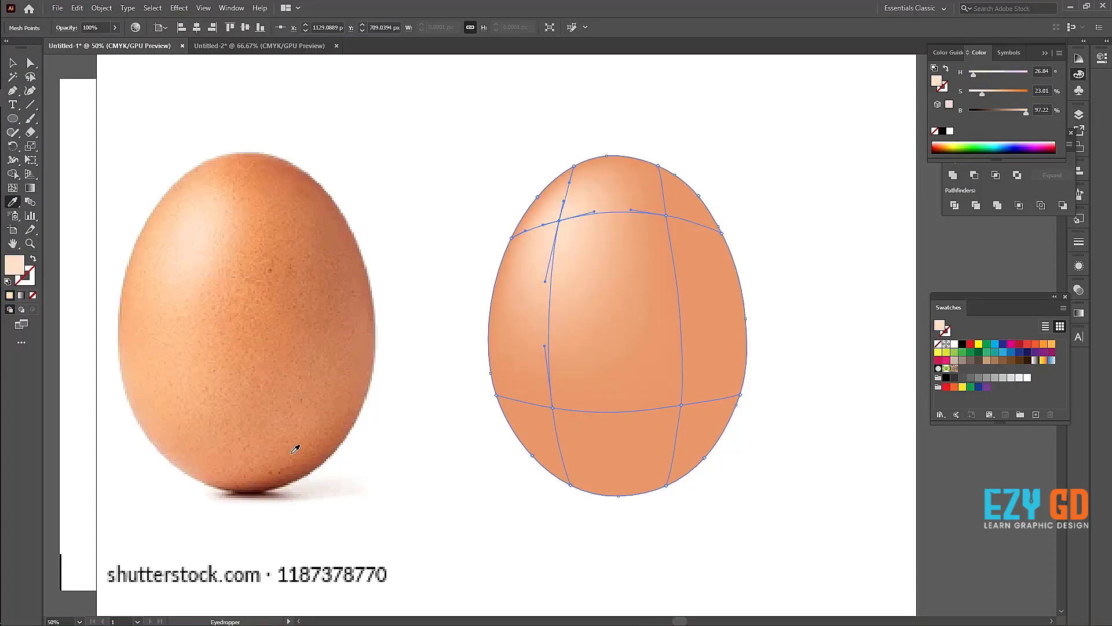
# Step: Give the lower-left mesh point the orange sampled from the lower left of the egg photo
pyautogui.press('a')
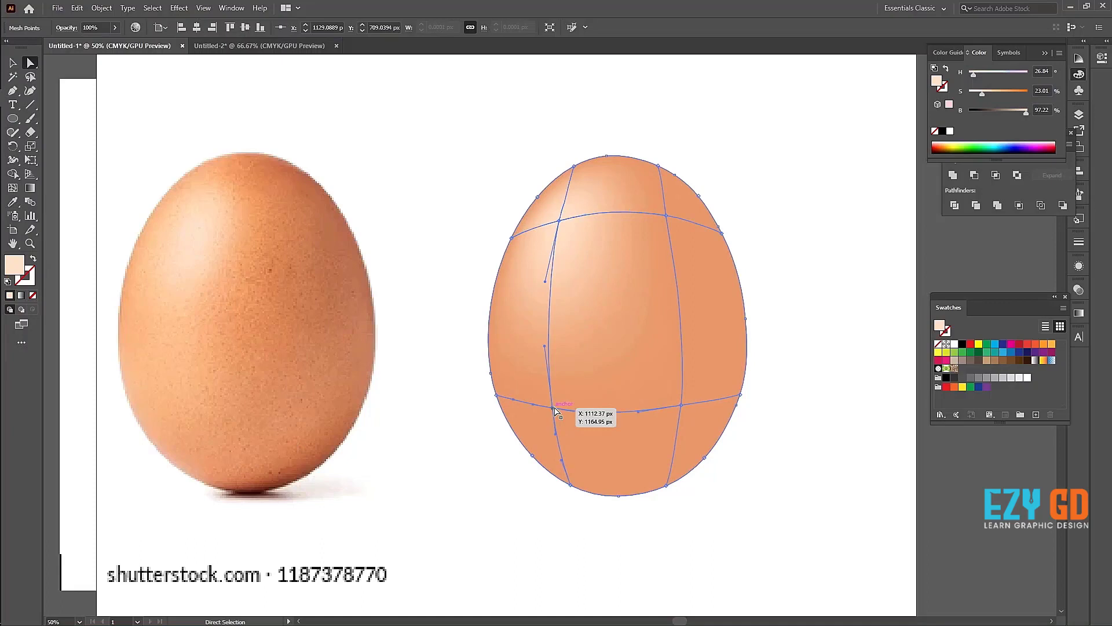
pyautogui.click(554, 408)
pyautogui.press('i')
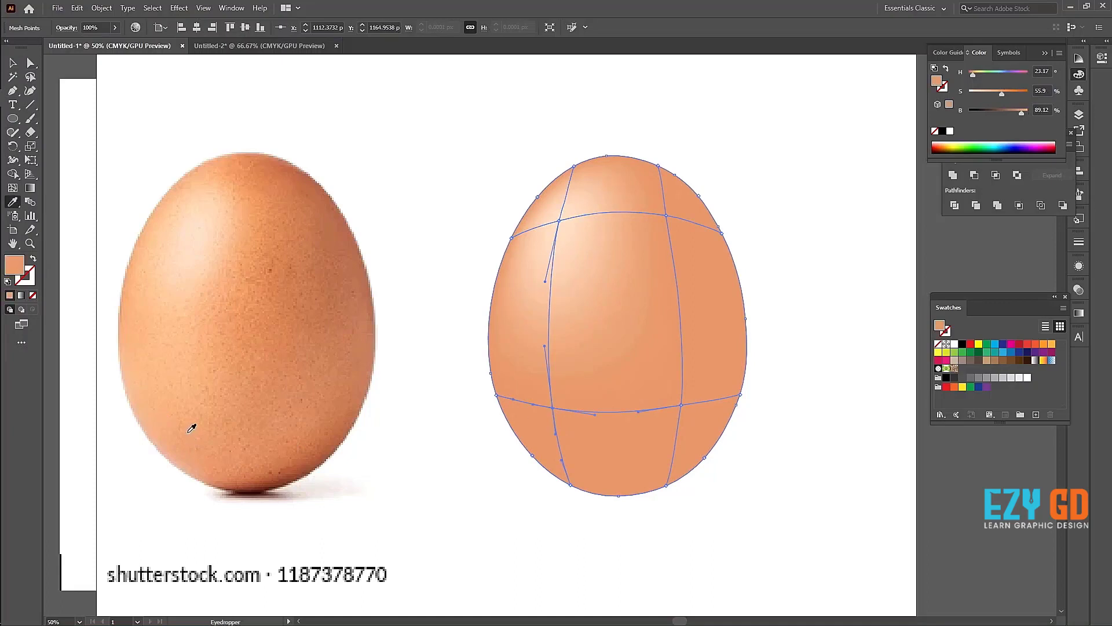
pyautogui.click(187, 432)
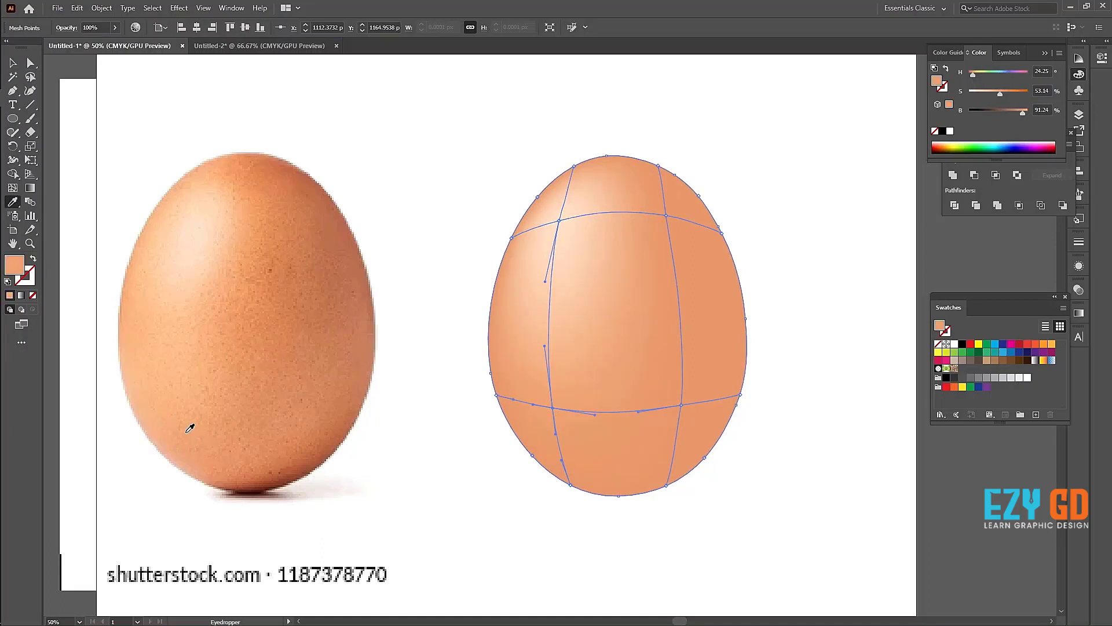
# Step: Give the upper-right mesh point the darker brown sampled from the upper right of the egg photo
pyautogui.press('a')
pyautogui.click(666, 216)
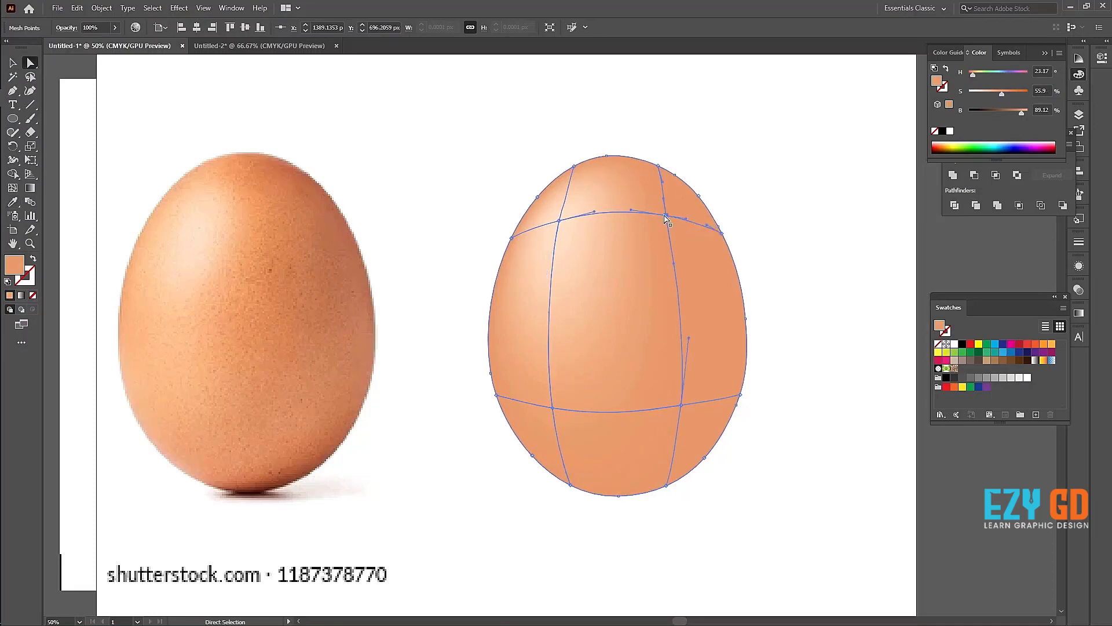
pyautogui.press('i')
pyautogui.click(319, 250)
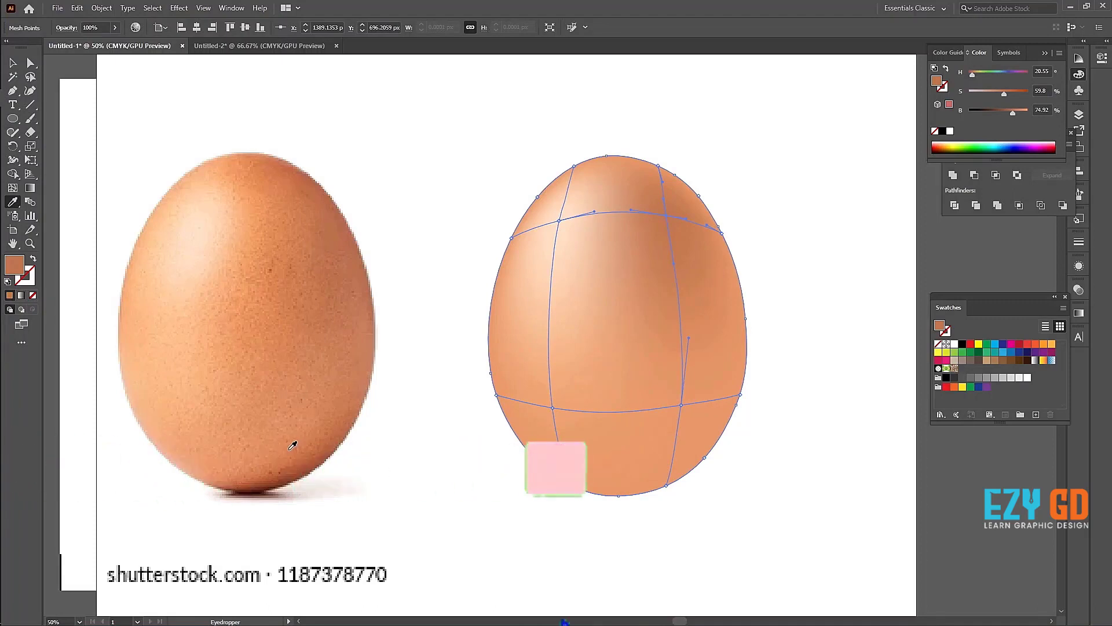
# Step: Give the lower-right mesh point the shaded orange-brown sampled from the lower right of the egg photo
pyautogui.press('a')
pyautogui.click(681, 405)
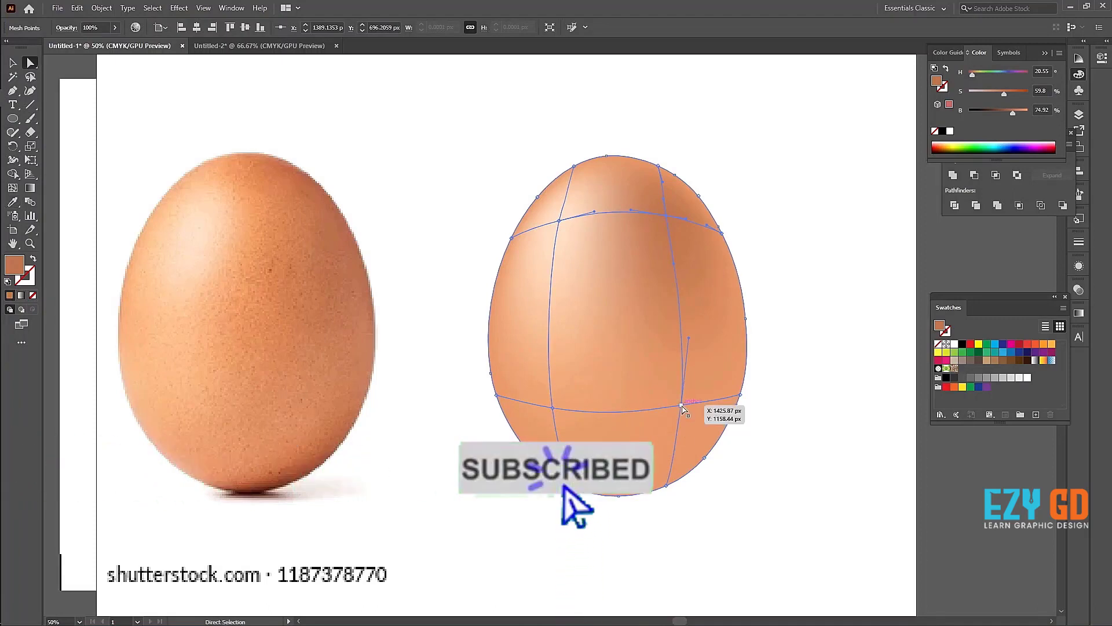
pyautogui.press('i')
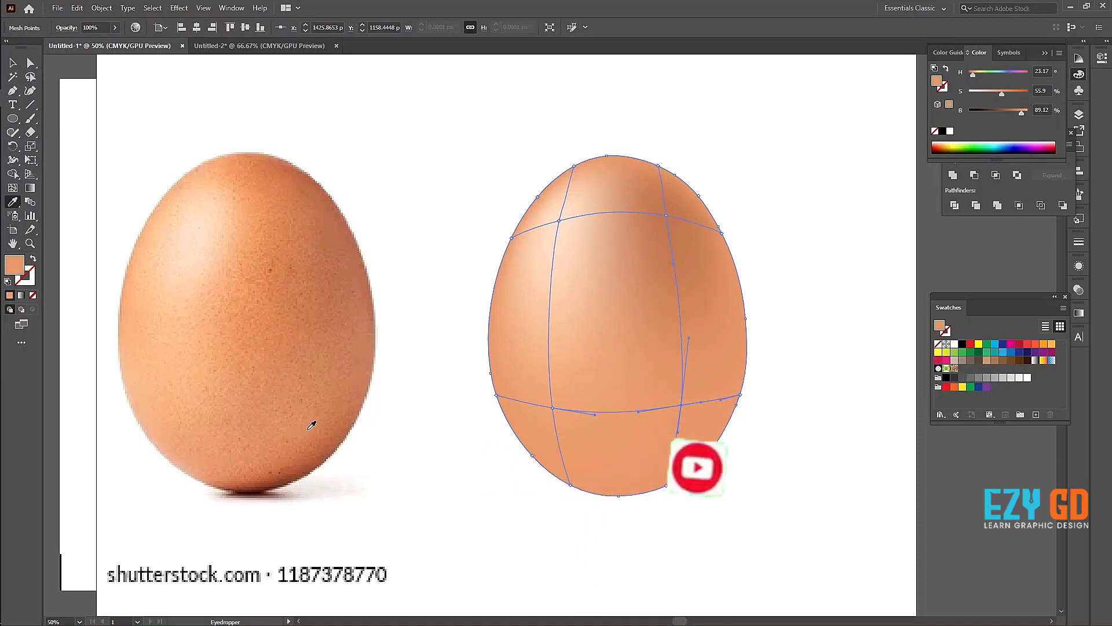
pyautogui.click(308, 428)
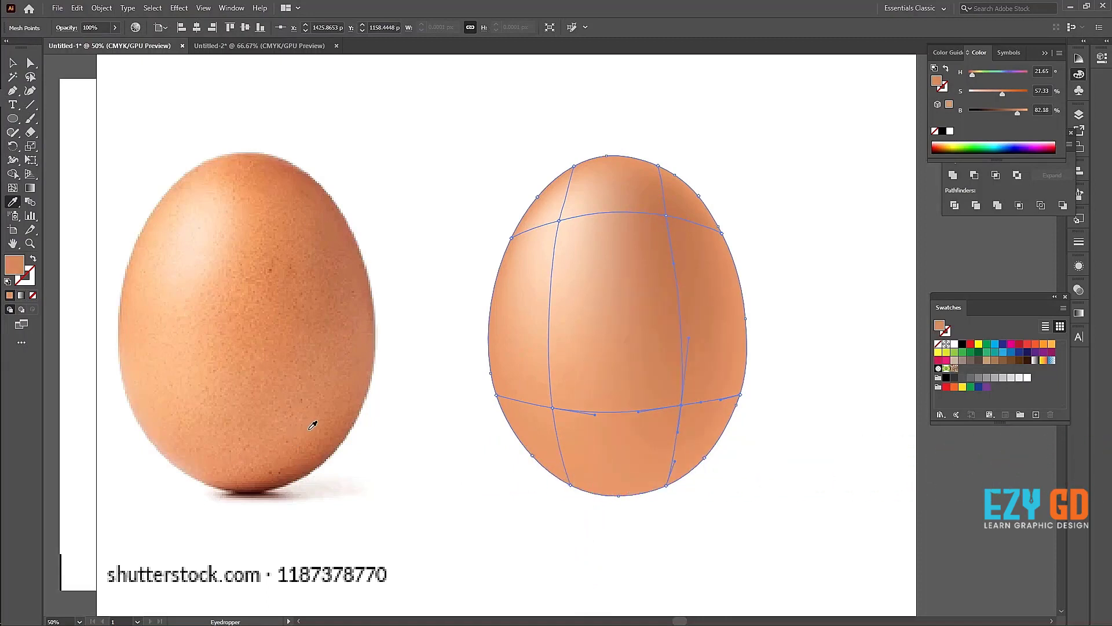
# Step: Lasso all mesh points along the egg's outline, give them the reddish brown sampled from the photo's top edge, and deselect the egg
pyautogui.click(34, 76)
pyautogui.moveTo(486, 244)
pyautogui.mouseDown()
pyautogui.moveTo(521, 252)
pyautogui.moveTo(546, 199)
pyautogui.moveTo(572, 183)
pyautogui.moveTo(610, 177)
pyautogui.moveTo(690, 208)
pyautogui.moveTo(709, 250)
pyautogui.moveTo(714, 367)
pyautogui.moveTo(705, 436)
pyautogui.moveTo(672, 472)
pyautogui.moveTo(644, 482)
pyautogui.moveTo(535, 457)
pyautogui.moveTo(510, 355)
pyautogui.moveTo(477, 313)
pyautogui.moveTo(448, 355)
pyautogui.moveTo(514, 522)
pyautogui.moveTo(718, 532)
pyautogui.moveTo(806, 321)
pyautogui.moveTo(727, 101)
pyautogui.moveTo(539, 139)
pyautogui.moveTo(486, 248)
pyautogui.mouseUp()
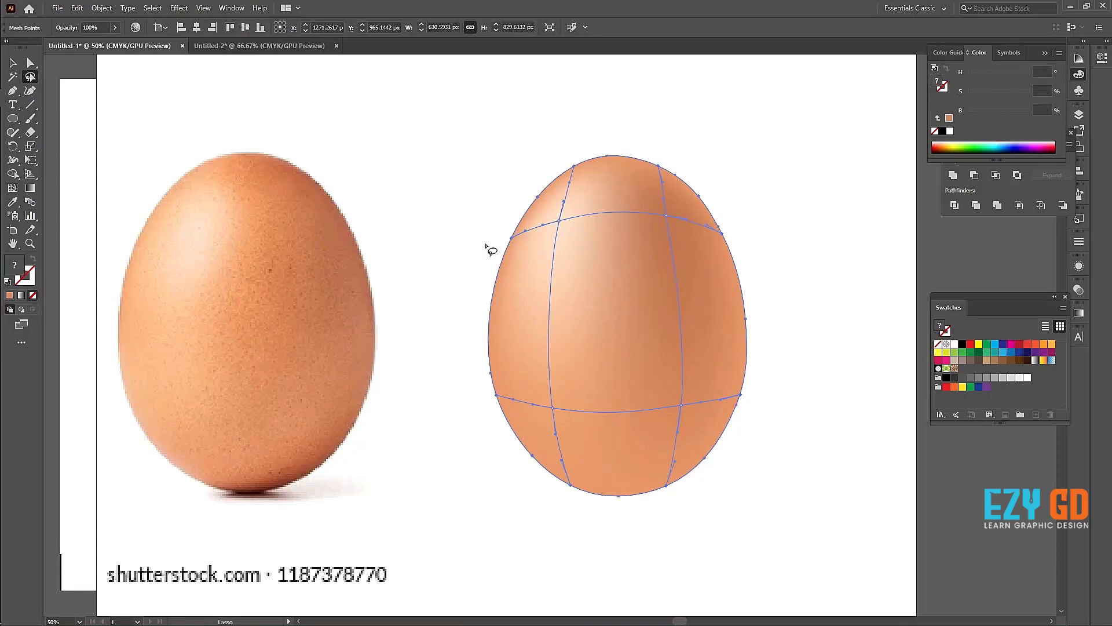
pyautogui.press('i')
pyautogui.click(282, 163)
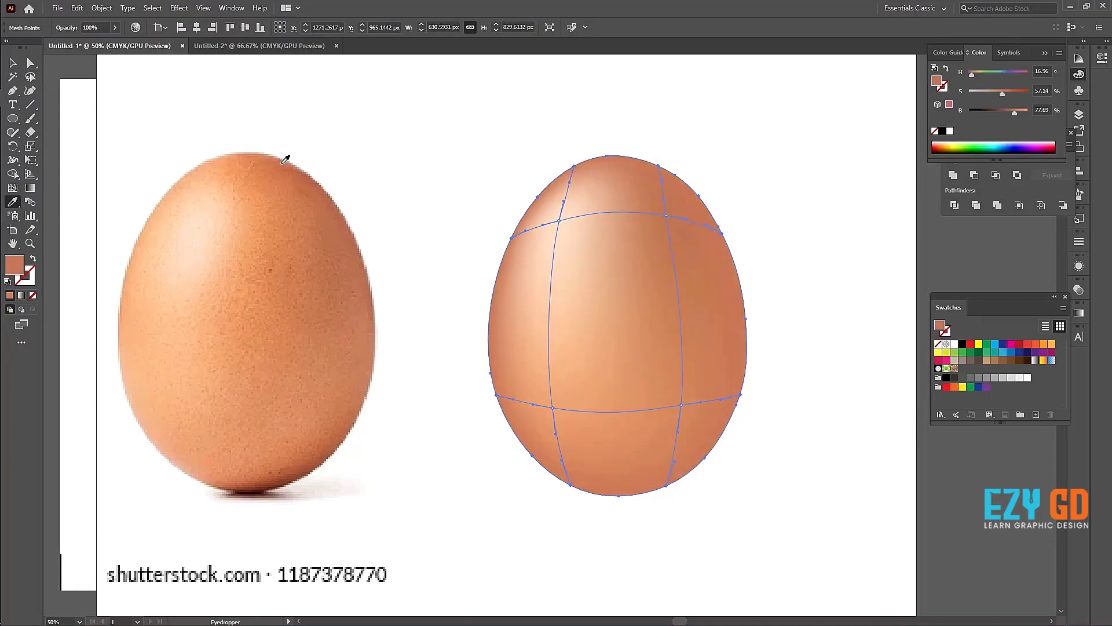
pyautogui.click(12, 63)
pyautogui.click(284, 94)
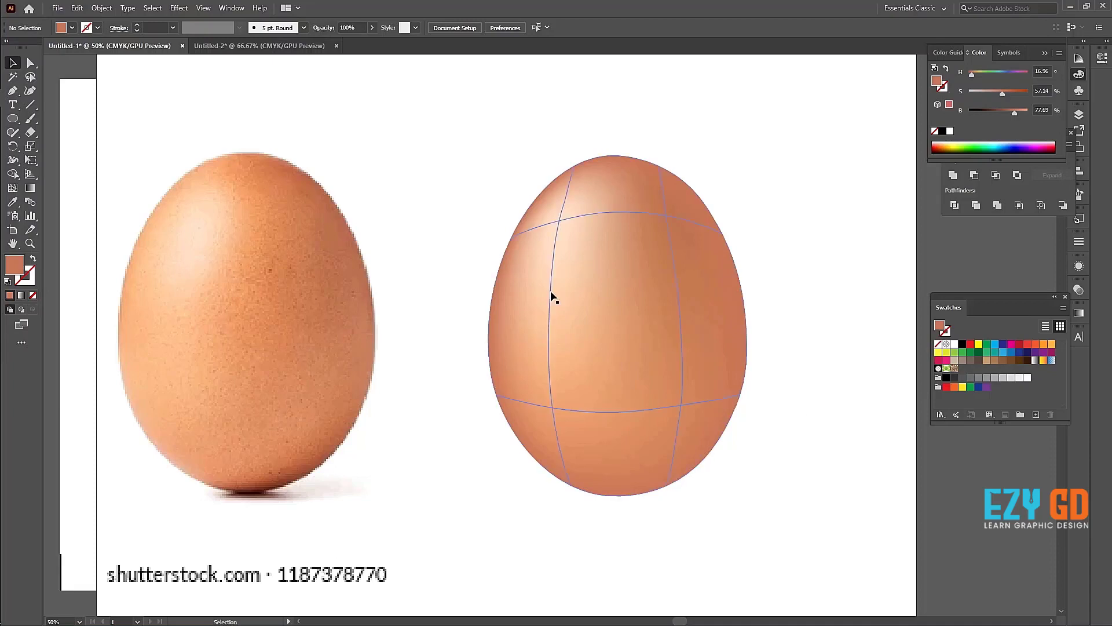
# Step: Scale the mesh egg down proportionally about its centre to roughly half its size and deselect it
pyautogui.click(614, 296)
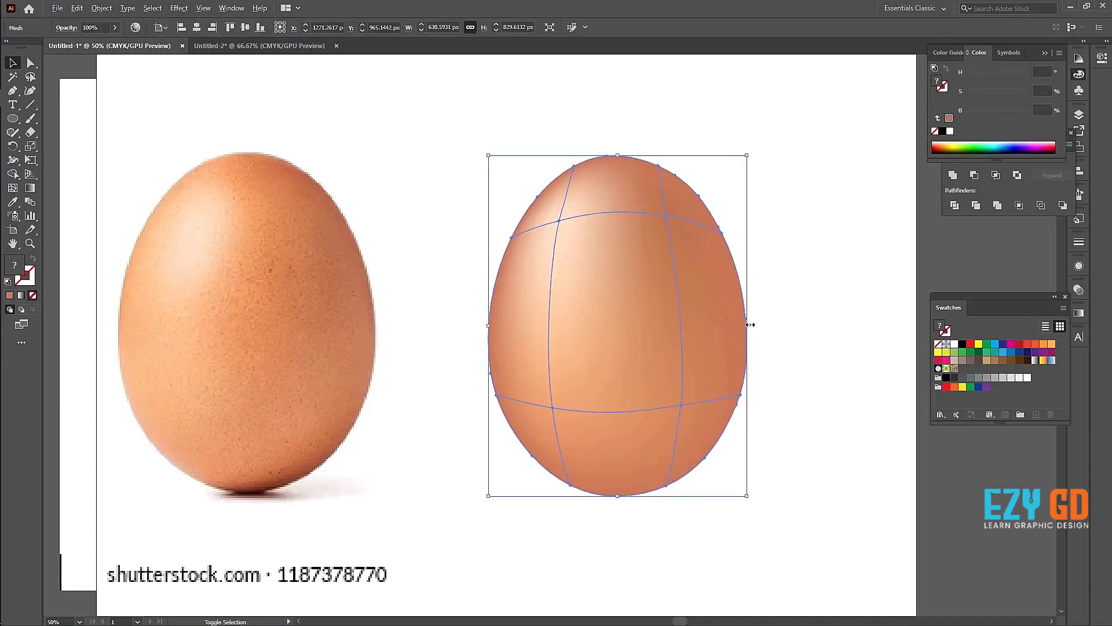
pyautogui.moveTo(747, 325); pyautogui.dragTo(684, 285)
pyautogui.click(783, 406)
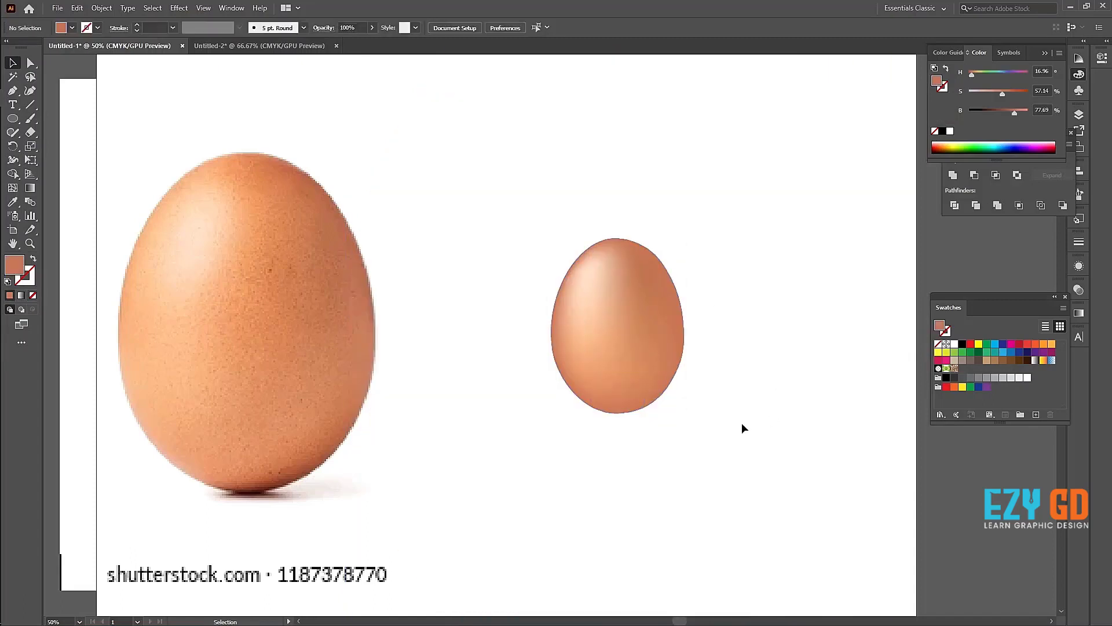